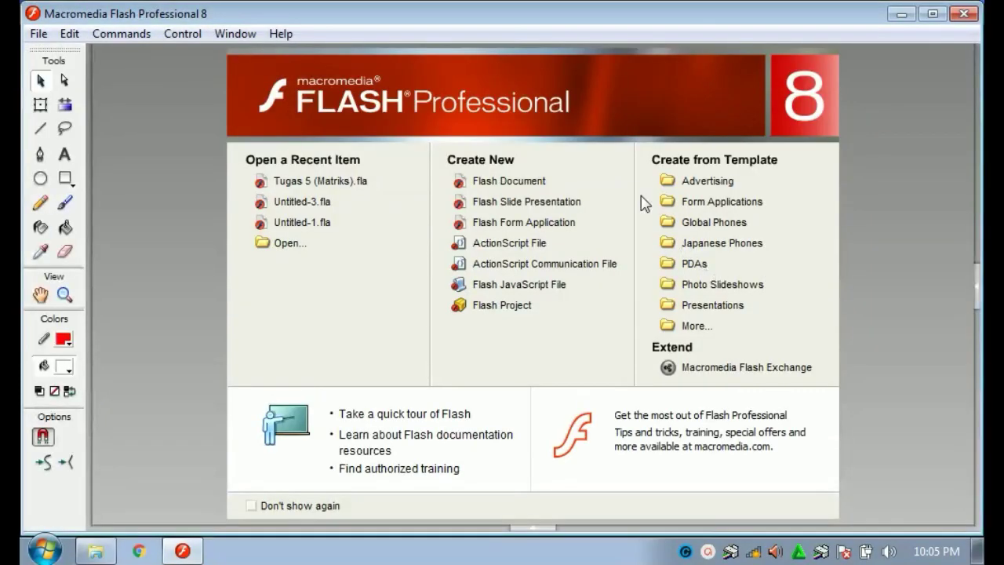
Open Tugas 5 (Matriks).fla, fit the stage in the window and show the document properties.
click(519, 176)
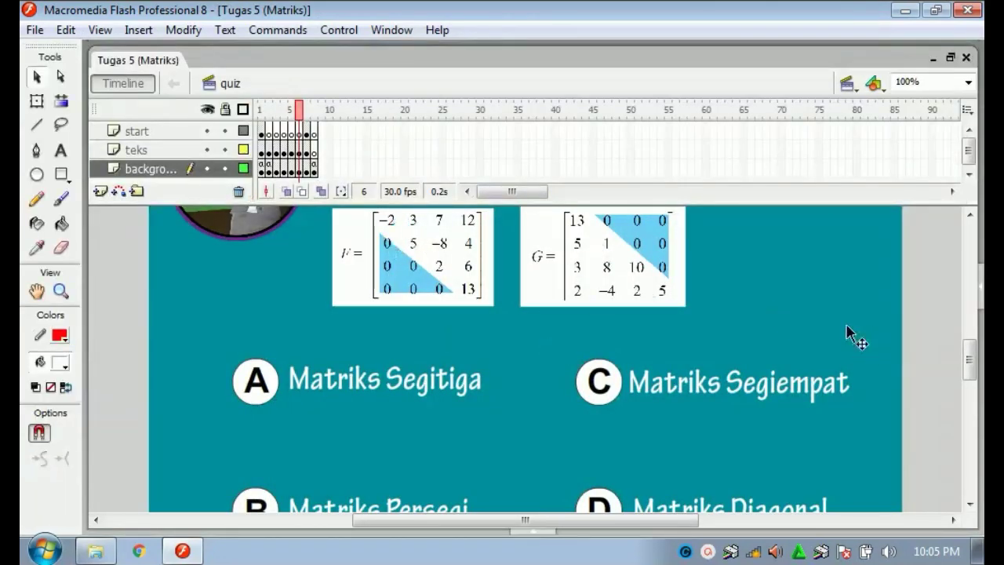
drag(970, 363, 968, 330)
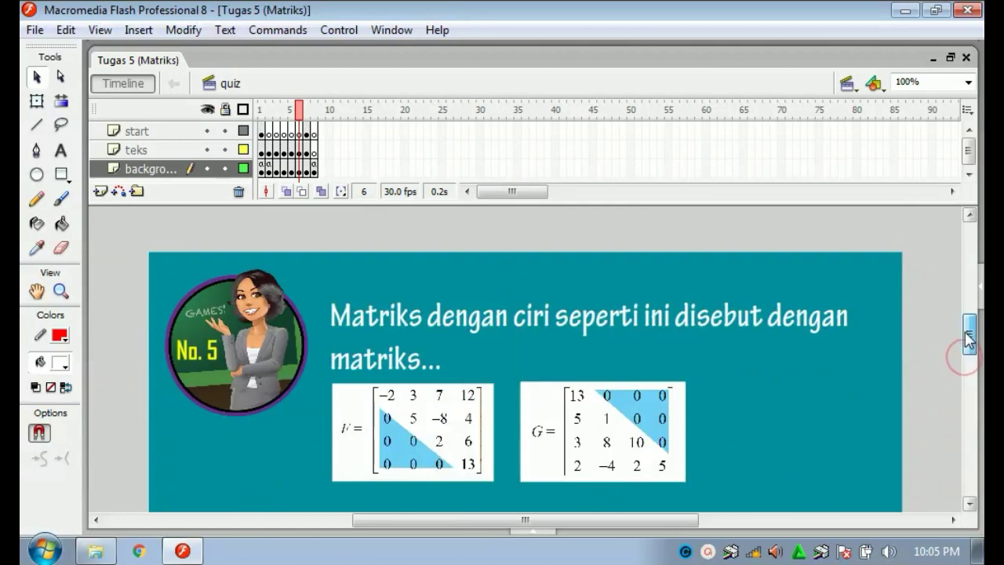
click(968, 82)
click(924, 98)
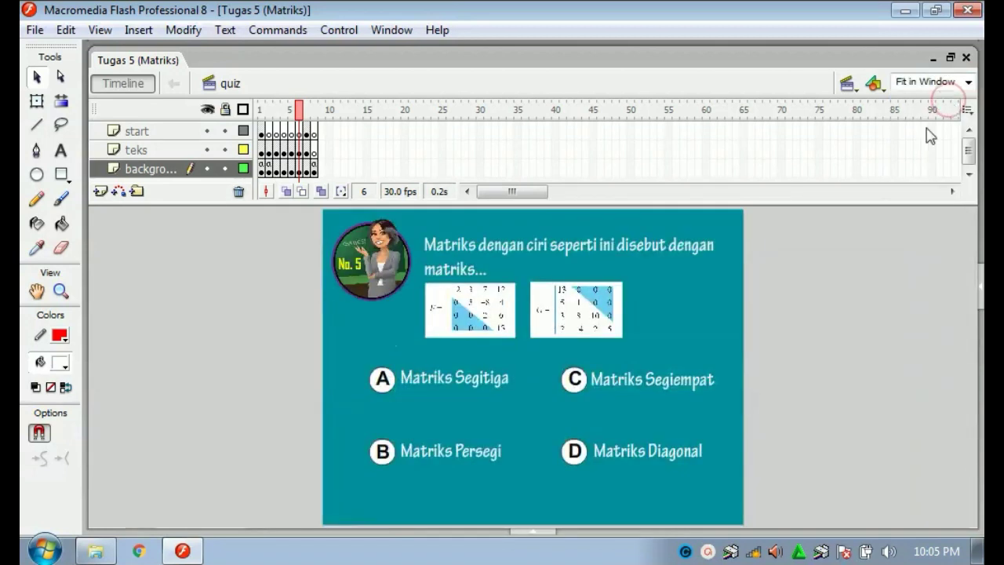
click(868, 306)
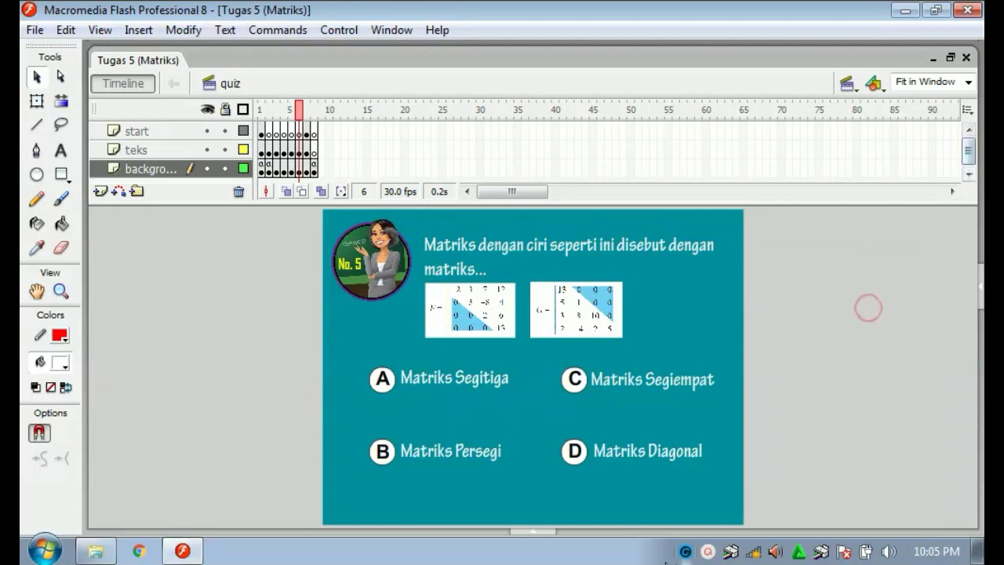
click(530, 532)
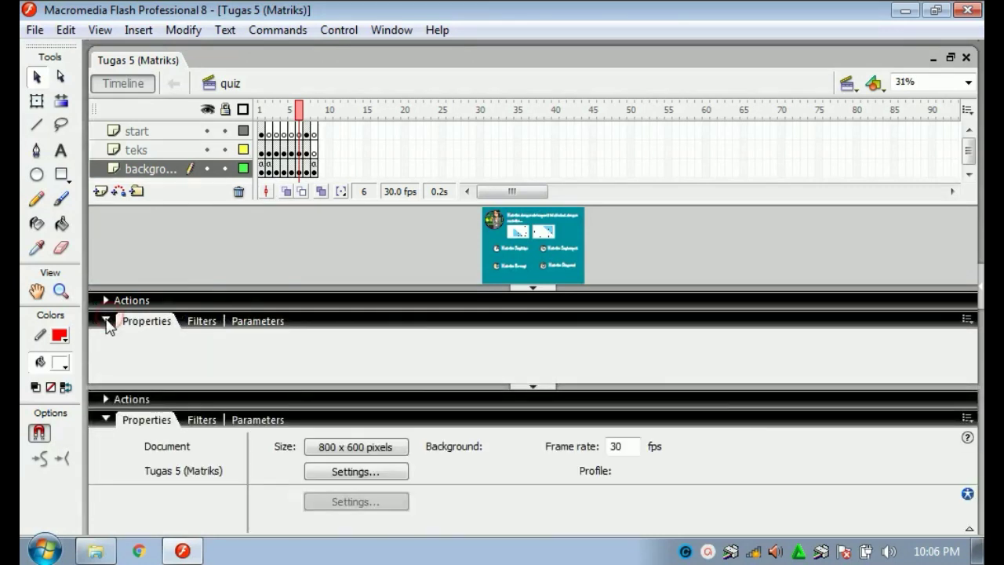
Confirm the document size of 800 x 600 px at 30 fps, then collapse the Properties panel.
click(338, 447)
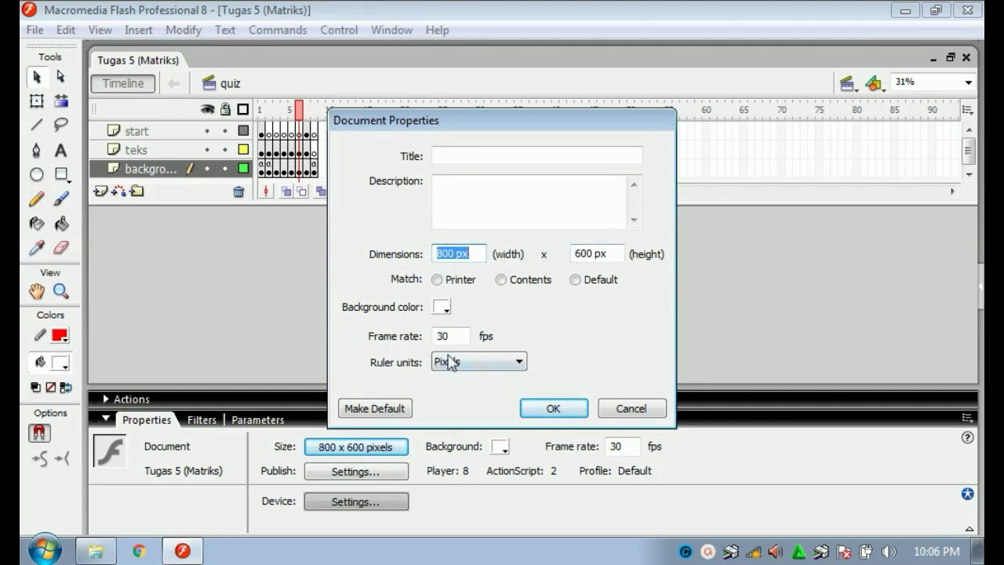
click(544, 404)
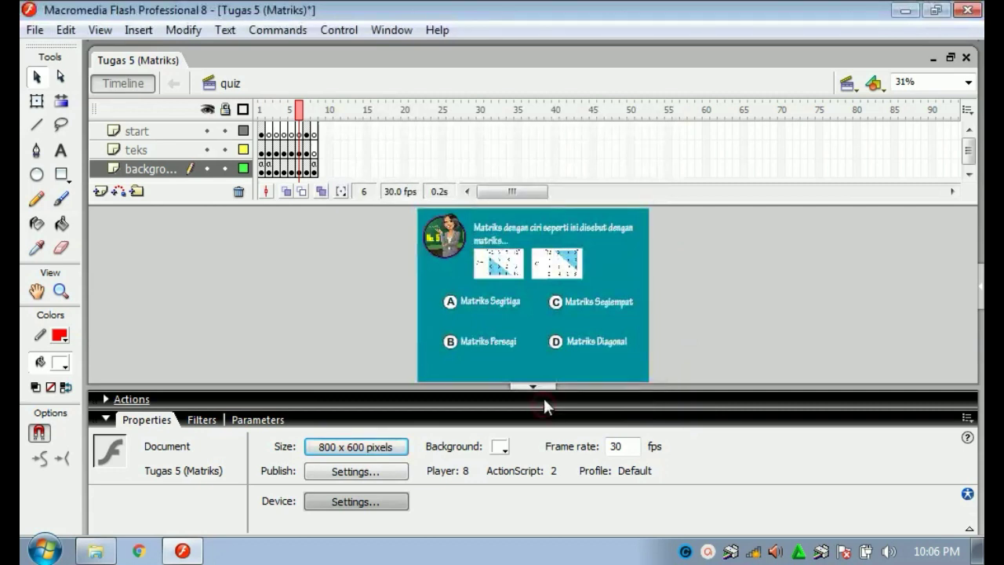
click(538, 387)
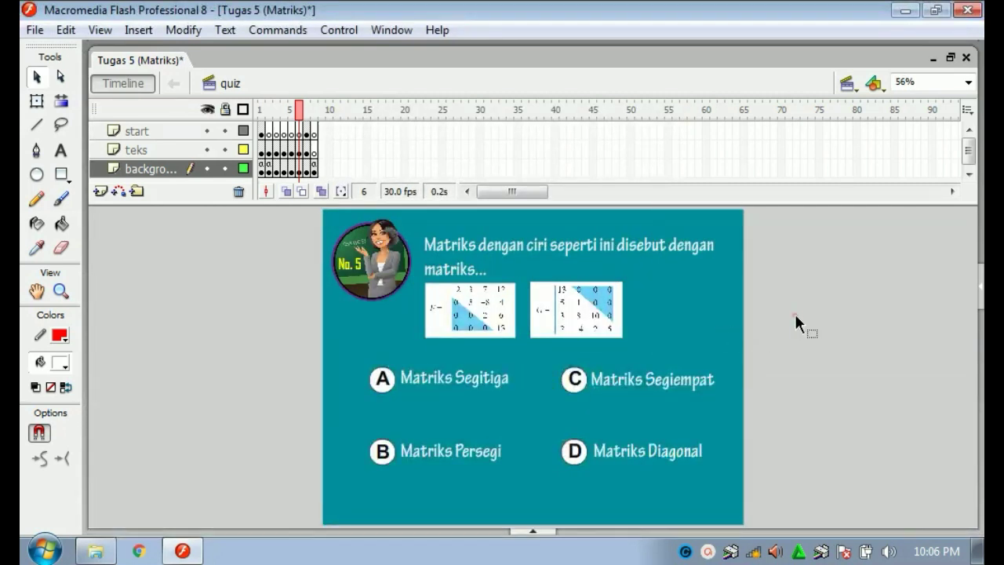
Review the Scene panel listing Loading, Menu, KI KD, tujuan, materi, quiz and credit.
click(849, 85)
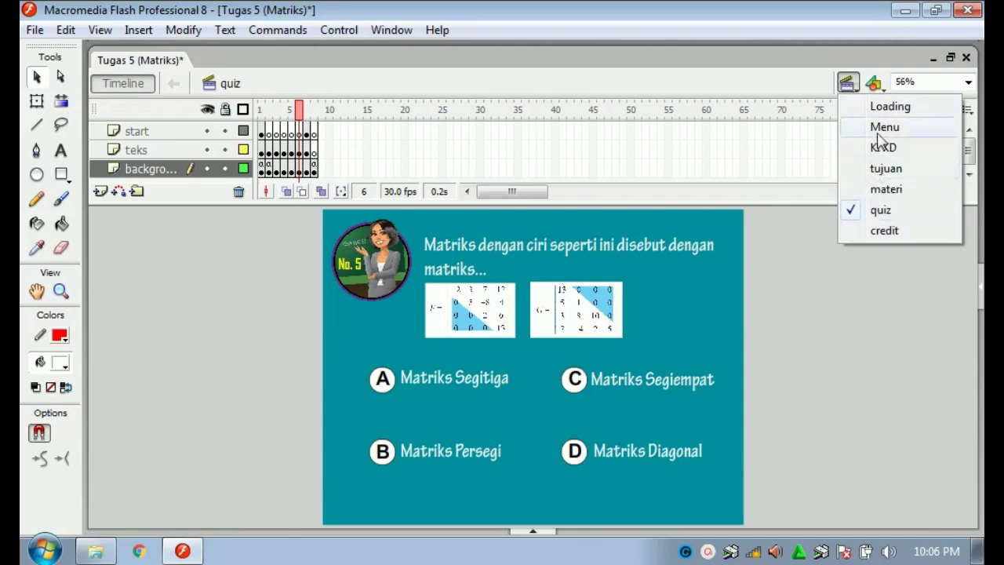
click(810, 319)
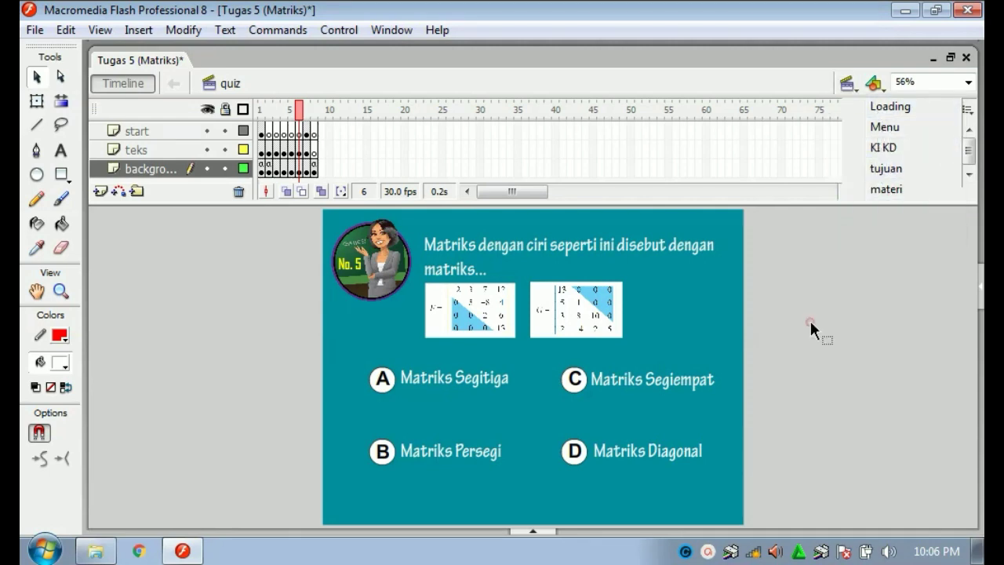
click(387, 31)
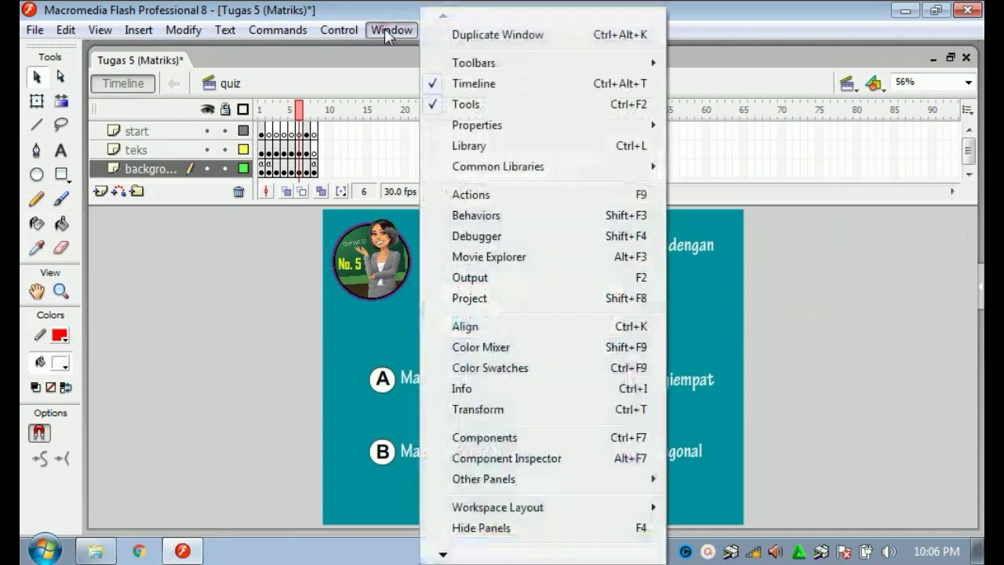
mouse_move(589, 479)
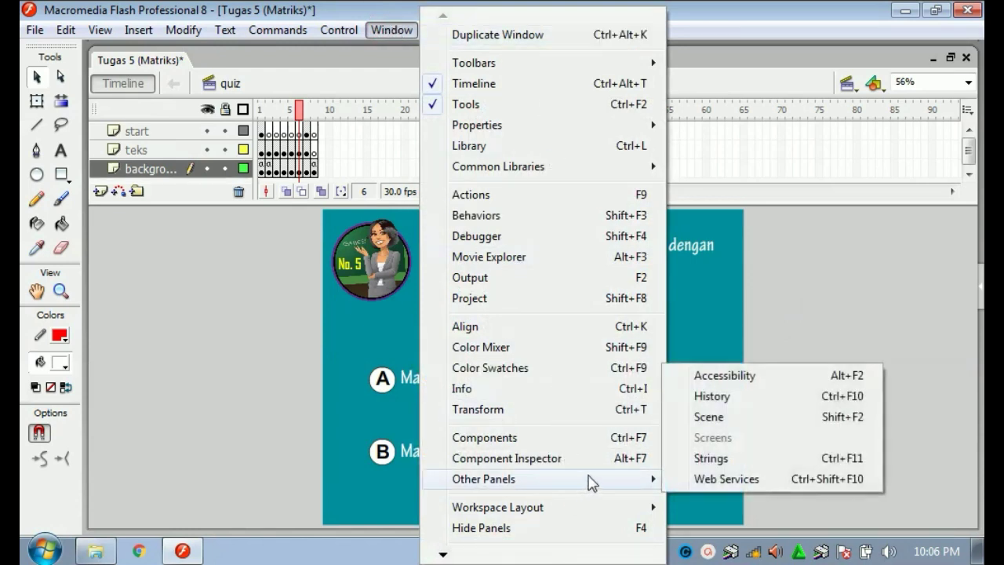
click(720, 416)
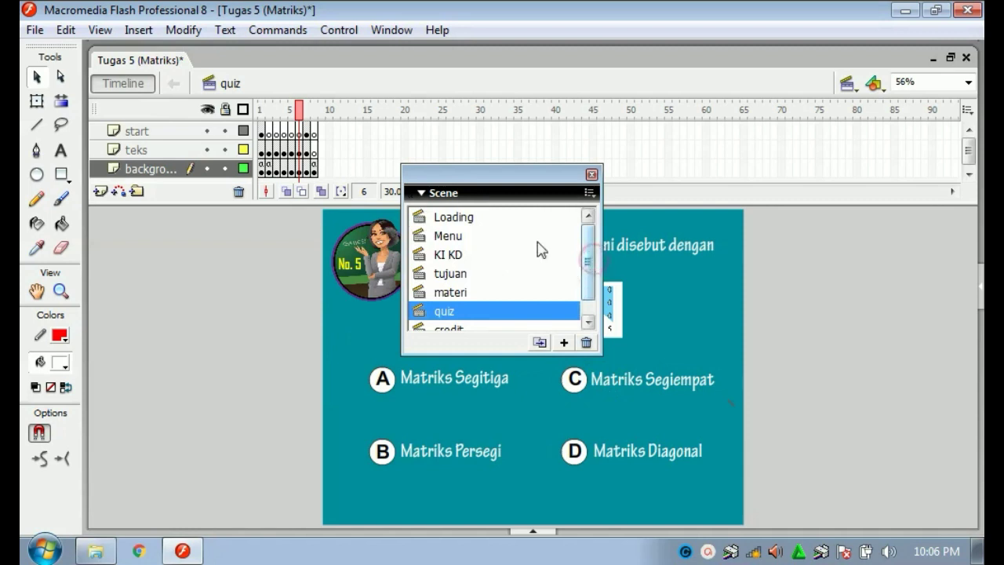
scroll(587, 251, down, 1)
scroll(587, 245, up, 1)
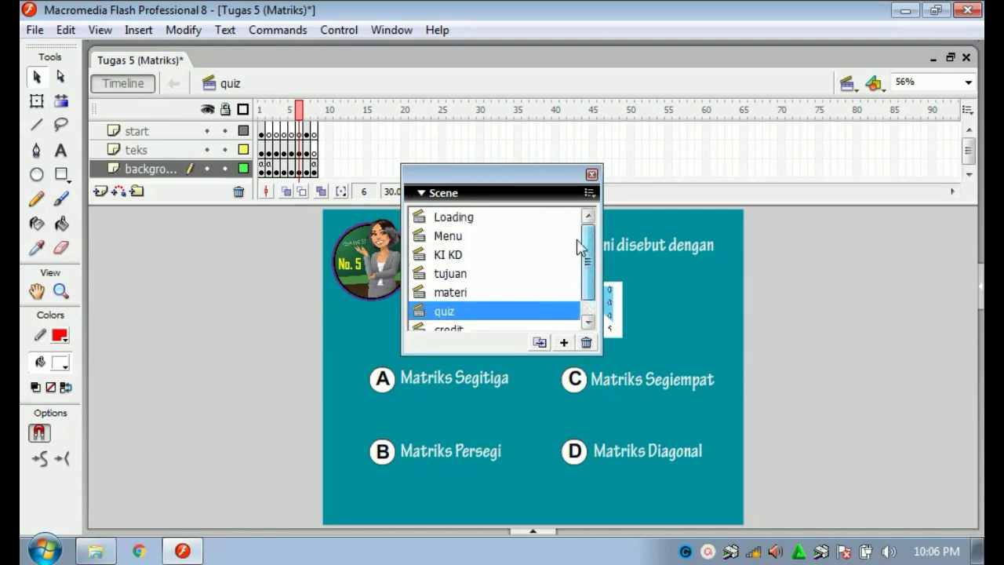
click(591, 175)
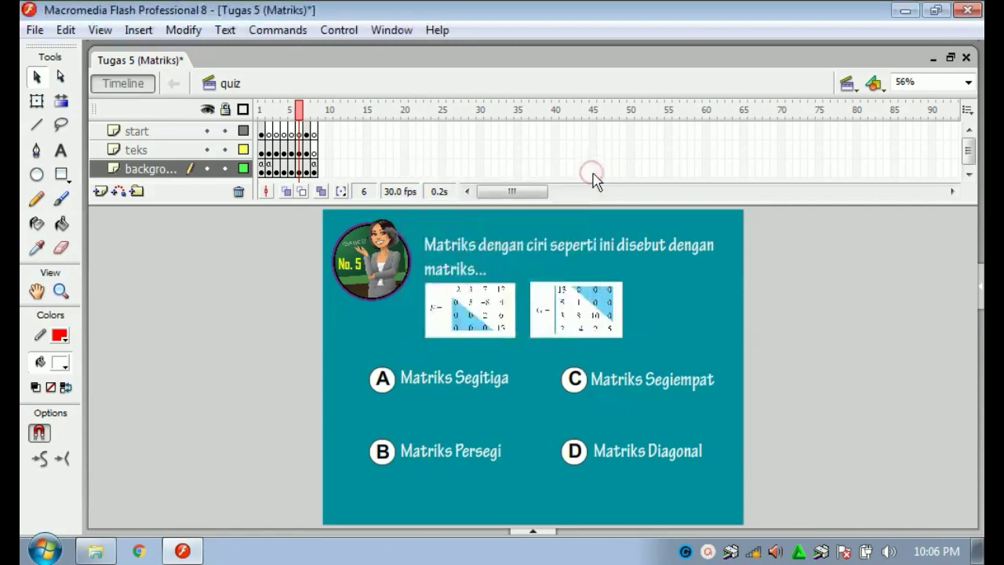
click(847, 83)
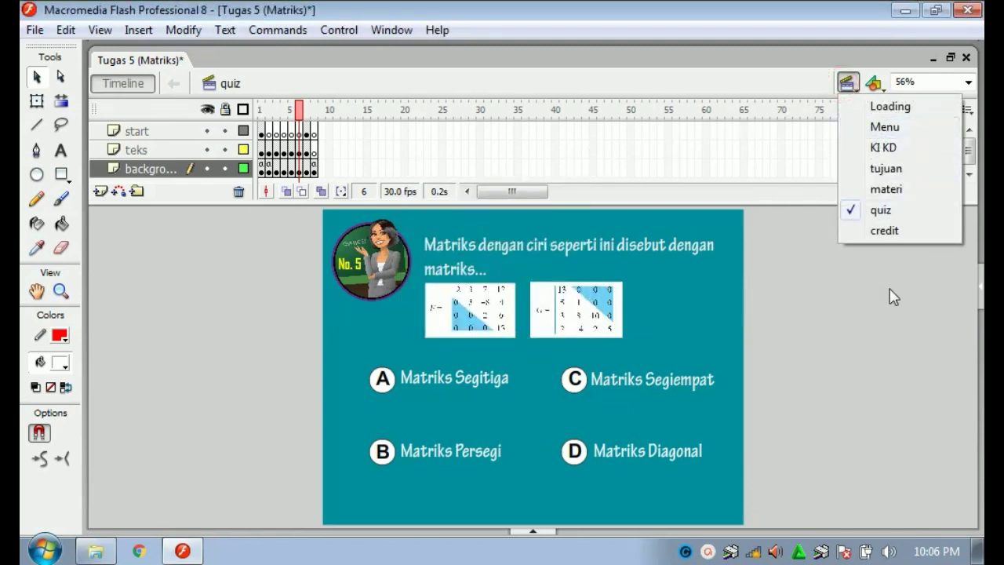
Step through the Loading, Menu, KI KD, tujuan and materi scenes in turn.
click(871, 108)
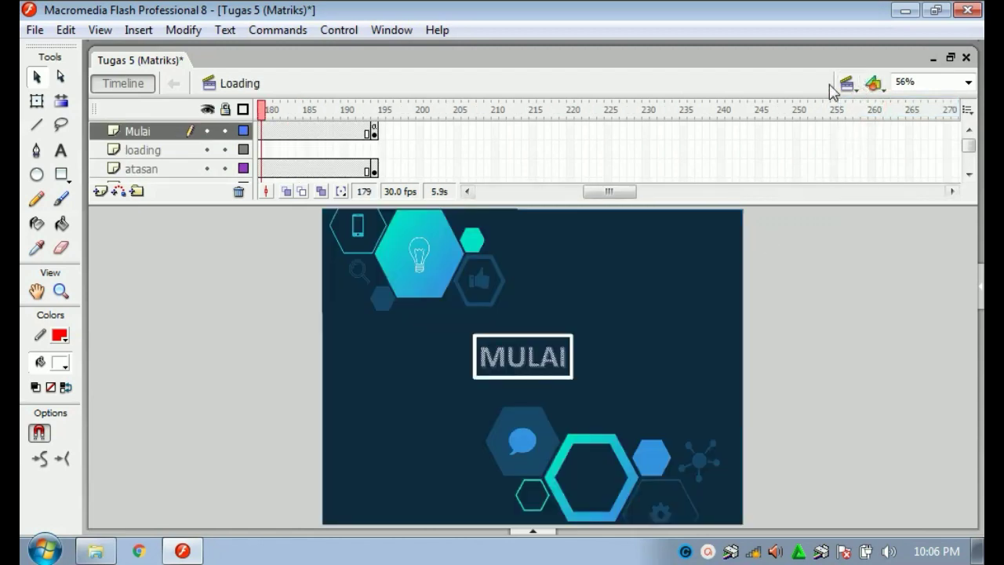
click(850, 85)
click(863, 134)
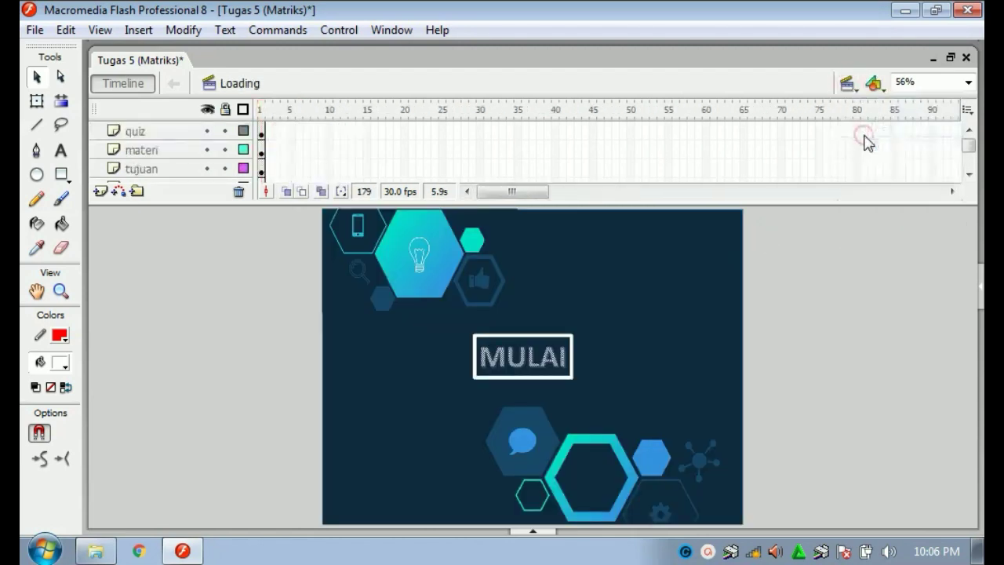
click(848, 88)
click(864, 148)
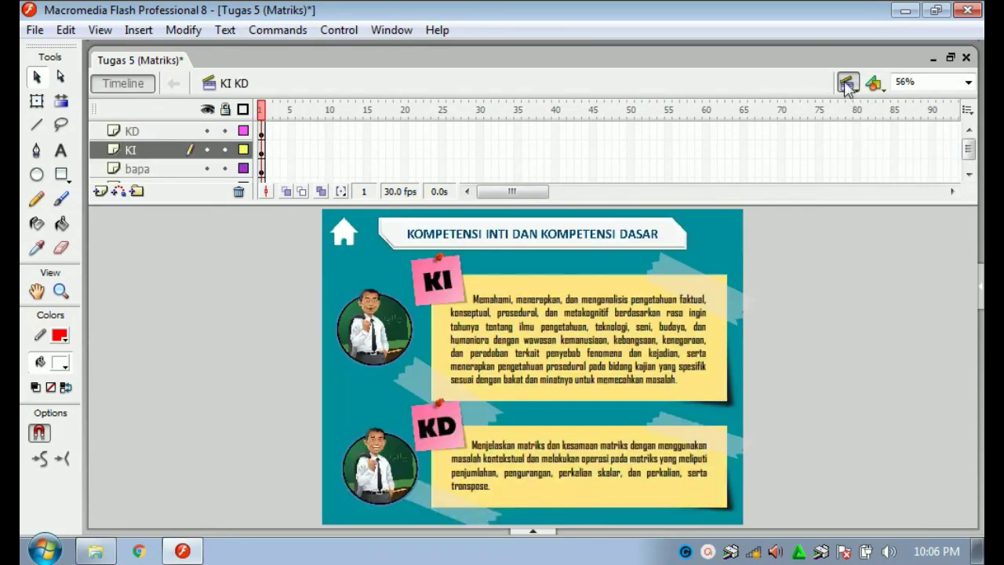
click(848, 83)
click(870, 177)
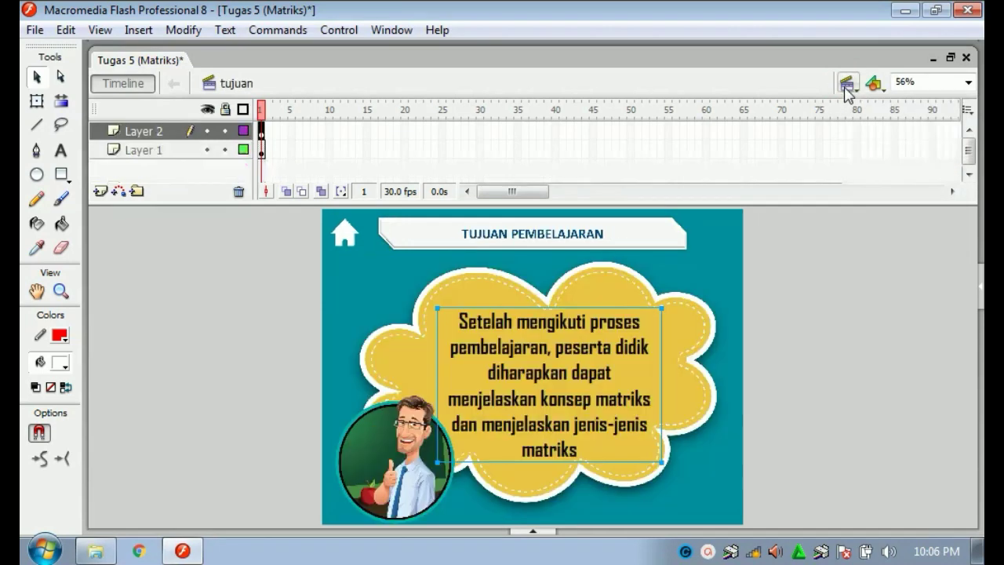
click(848, 83)
click(871, 189)
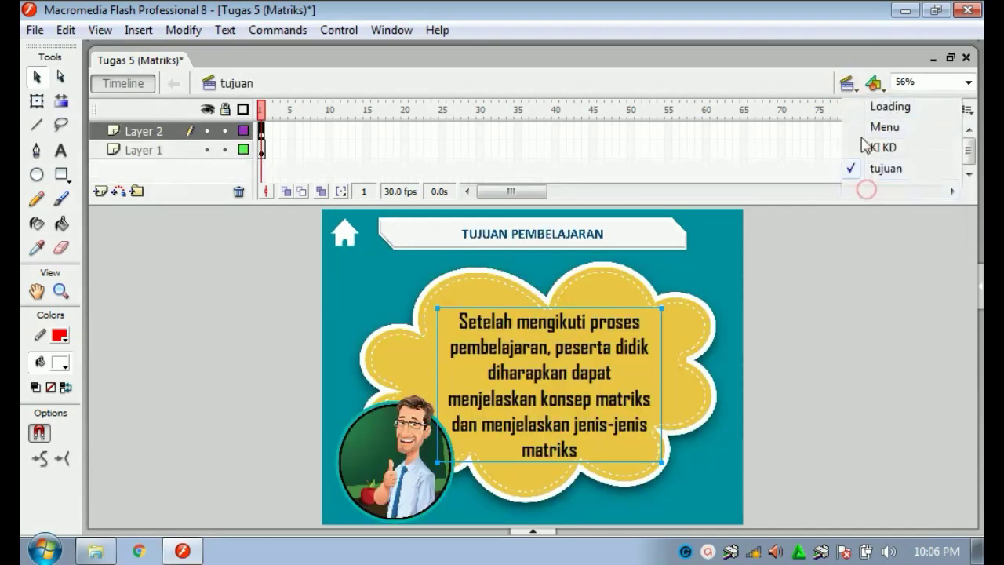
View the quiz and credit scenes, then return to the Loading scene.
click(848, 83)
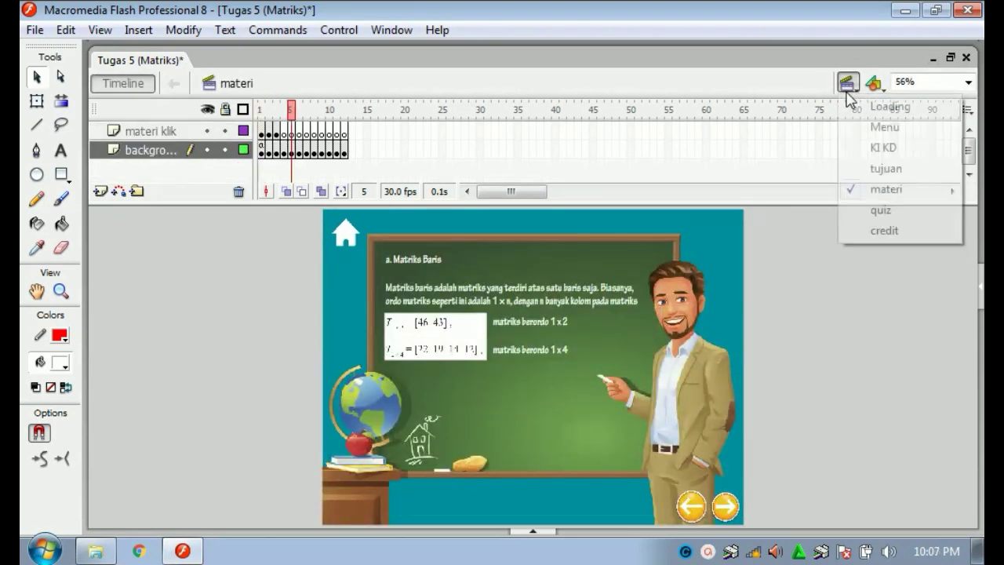
click(871, 192)
click(848, 83)
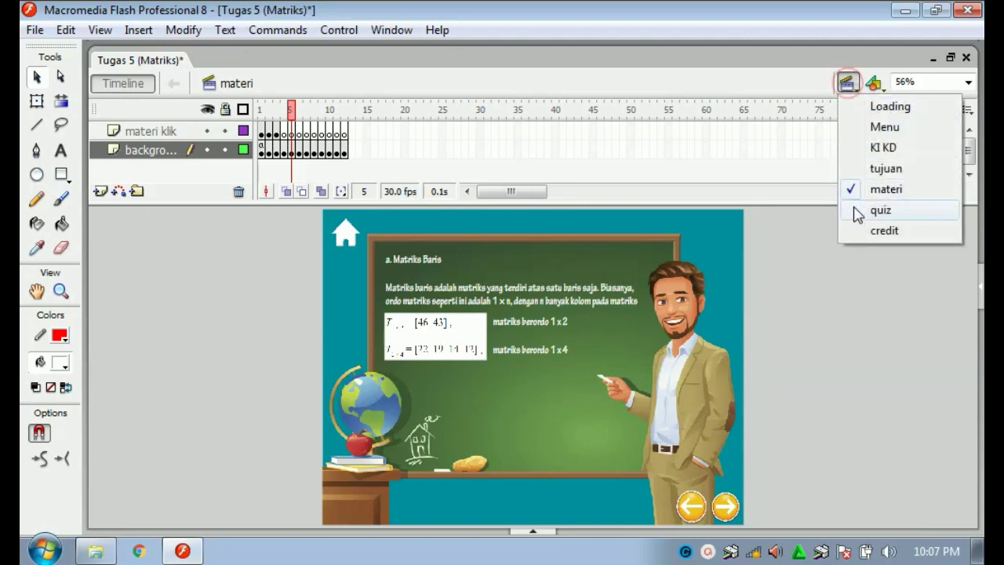
click(853, 208)
click(836, 86)
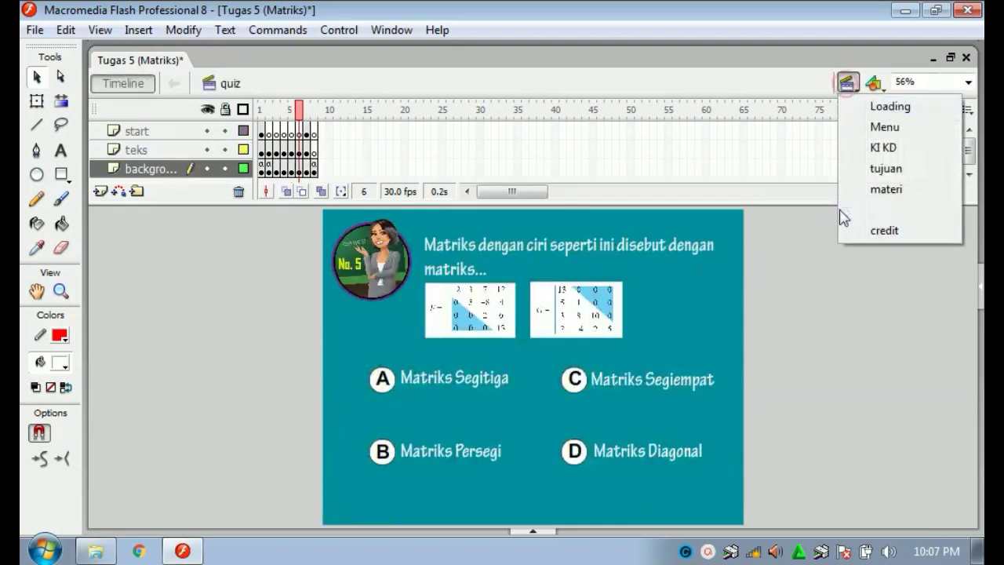
click(856, 229)
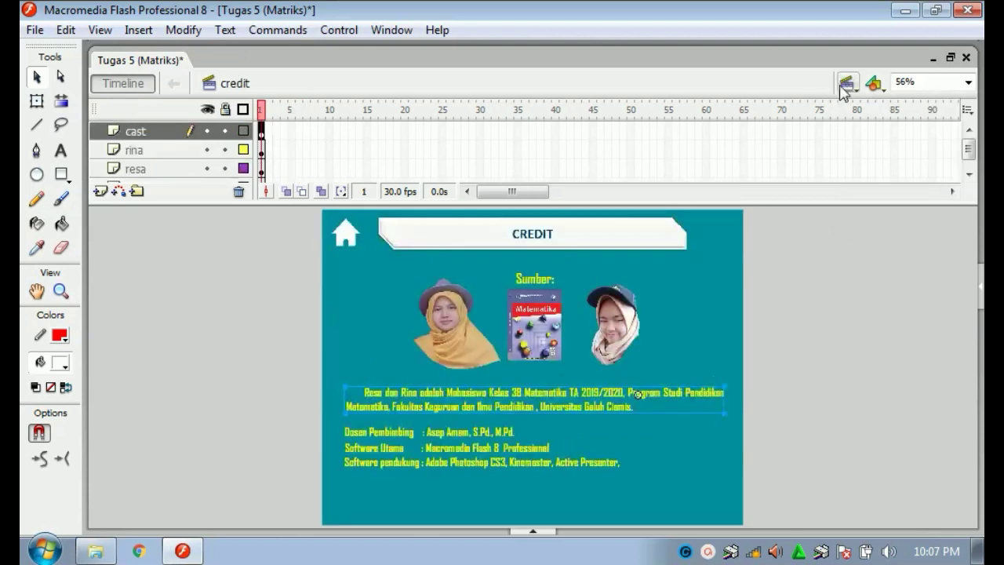
click(847, 84)
click(866, 107)
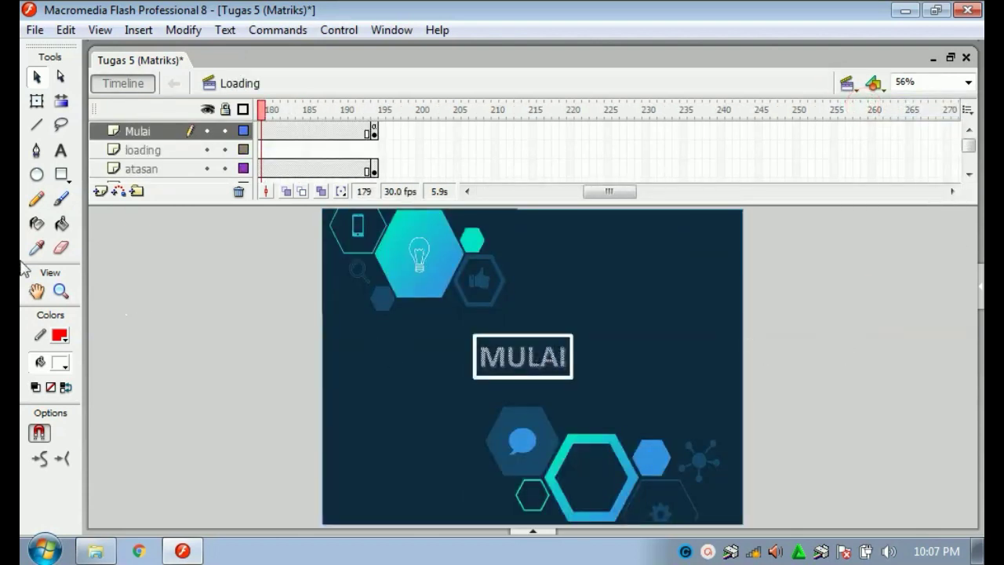
click(136, 152)
scroll(133, 165, down, 3)
click(142, 171)
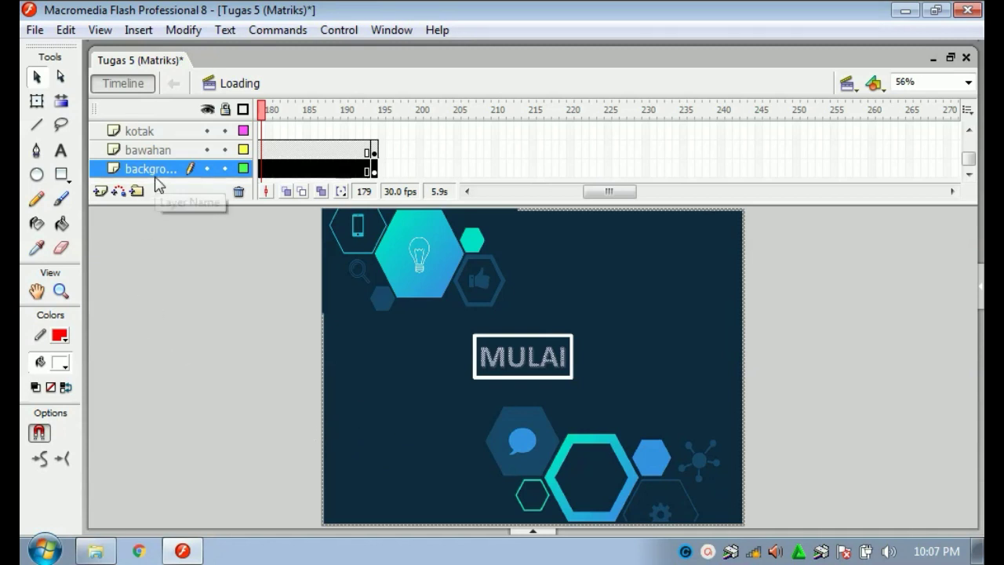
click(149, 153)
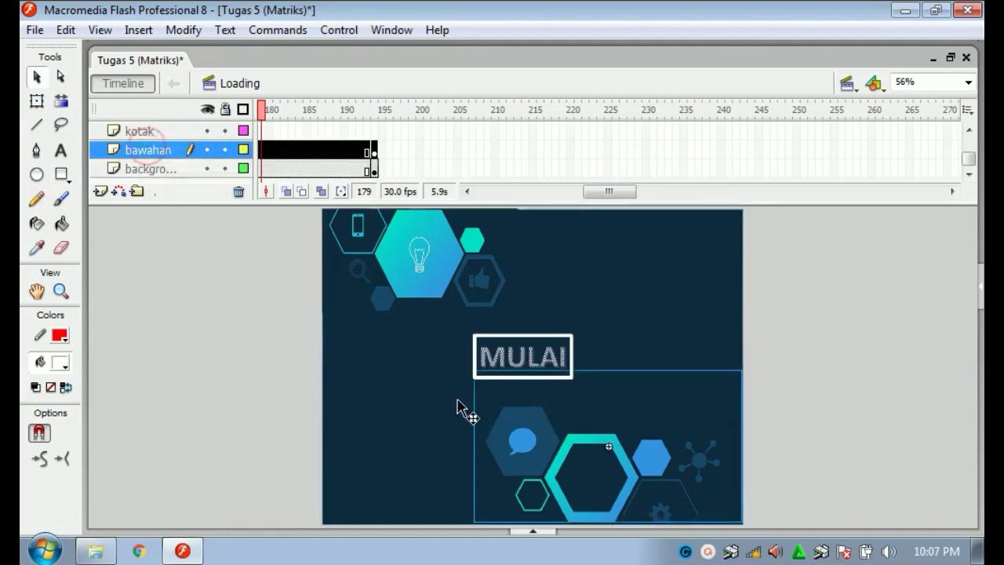
click(146, 131)
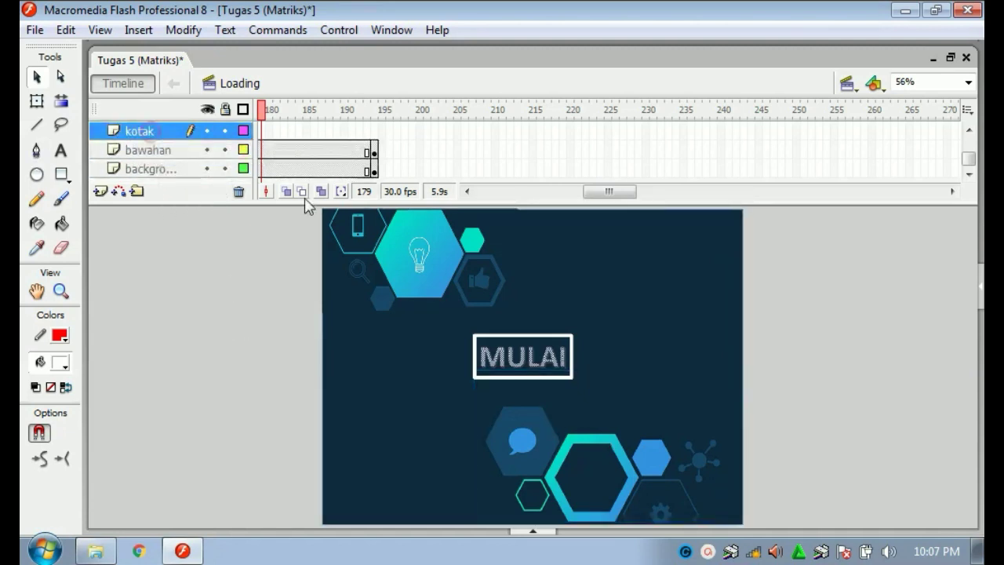
scroll(145, 144, up, 1)
click(135, 150)
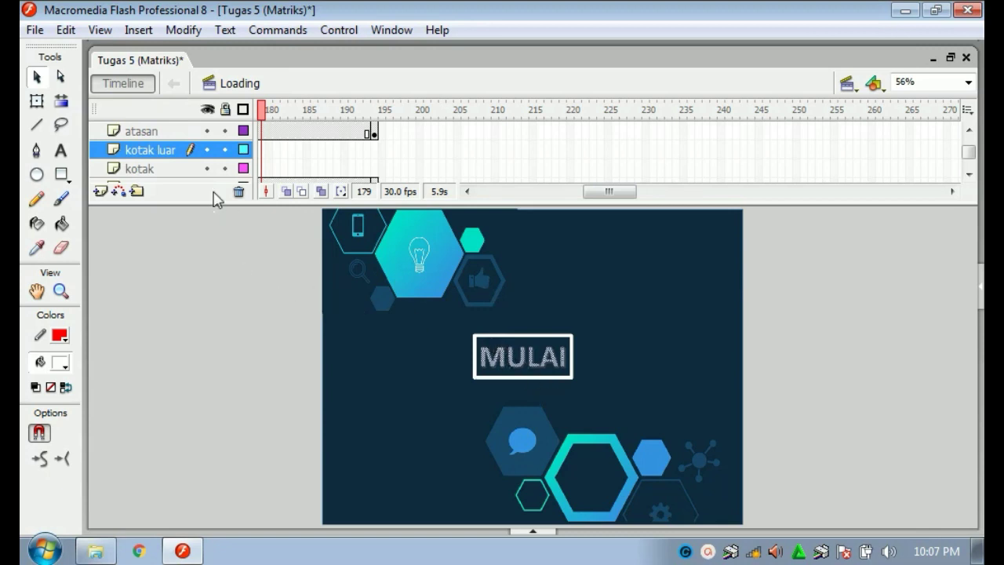
click(151, 131)
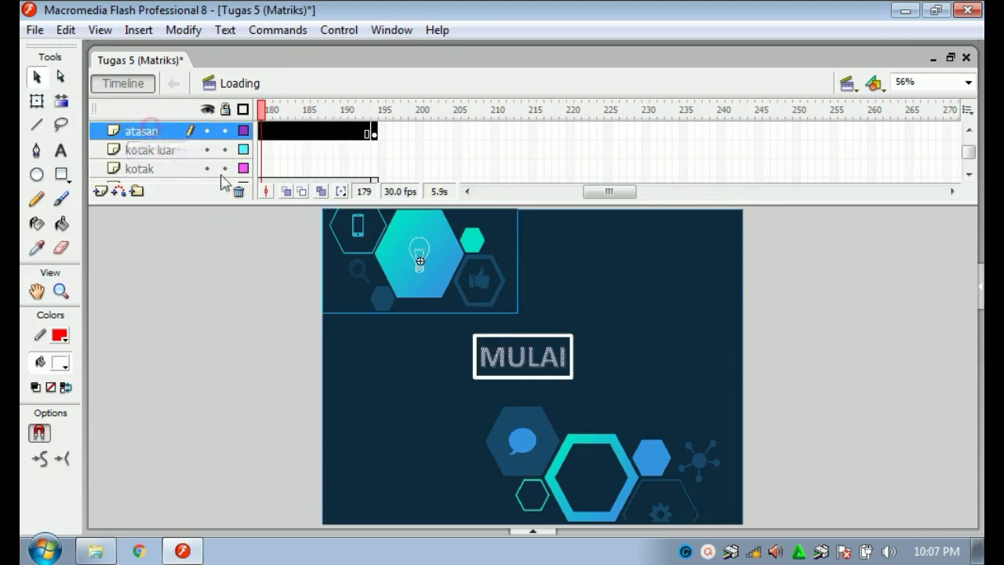
scroll(151, 149, up, 2)
click(157, 153)
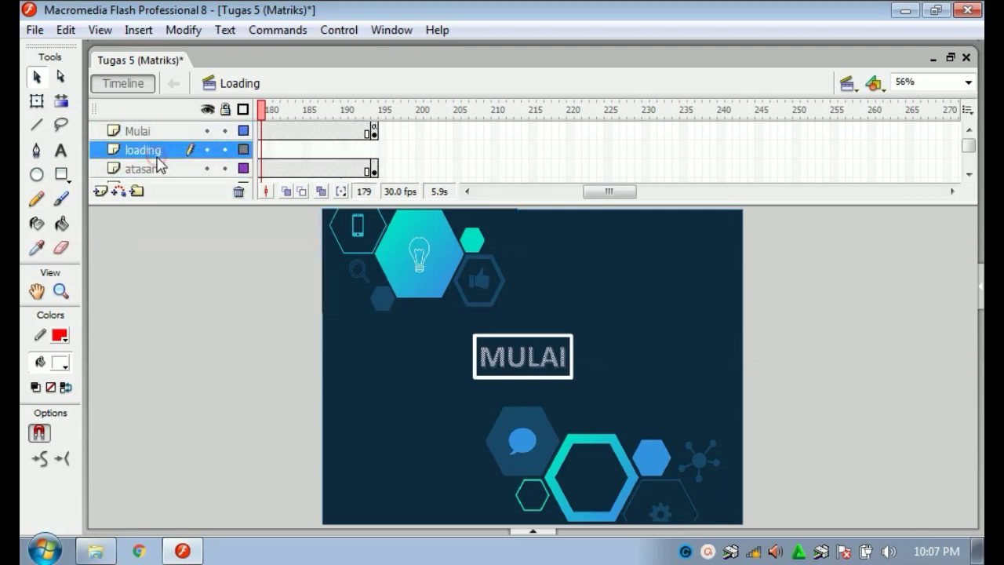
click(157, 134)
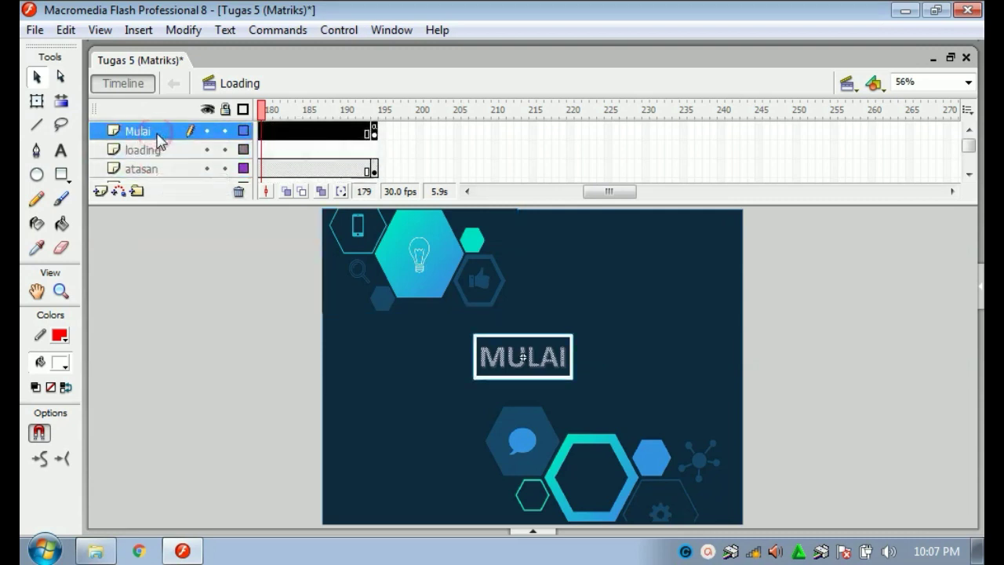
click(149, 292)
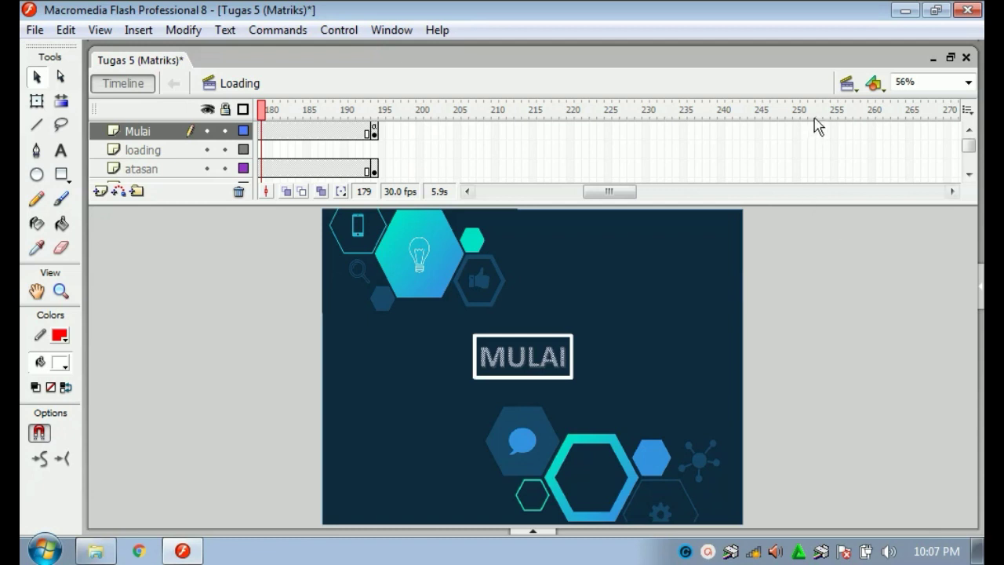
click(300, 149)
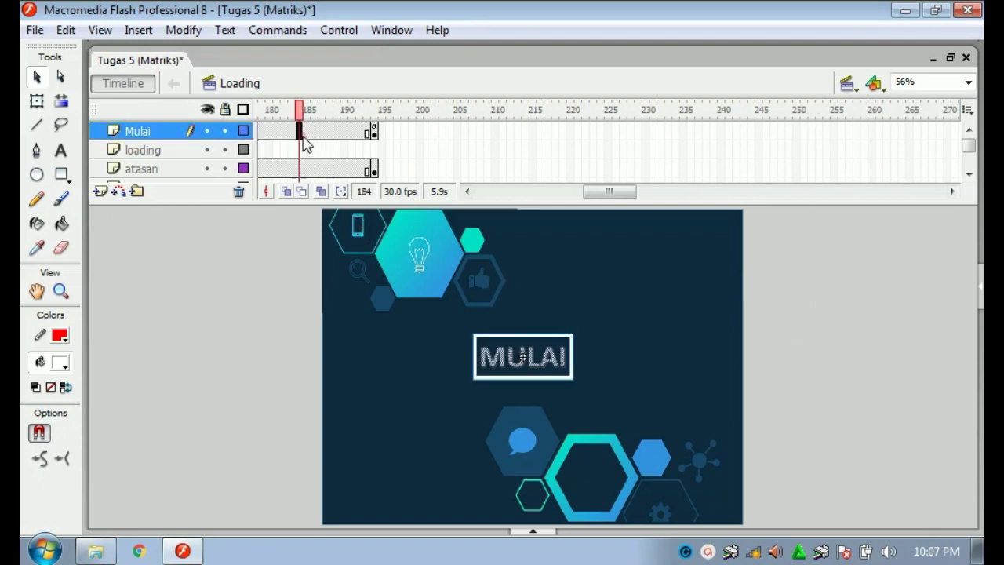
scroll(333, 162, down, 1)
scroll(297, 158, down, 1)
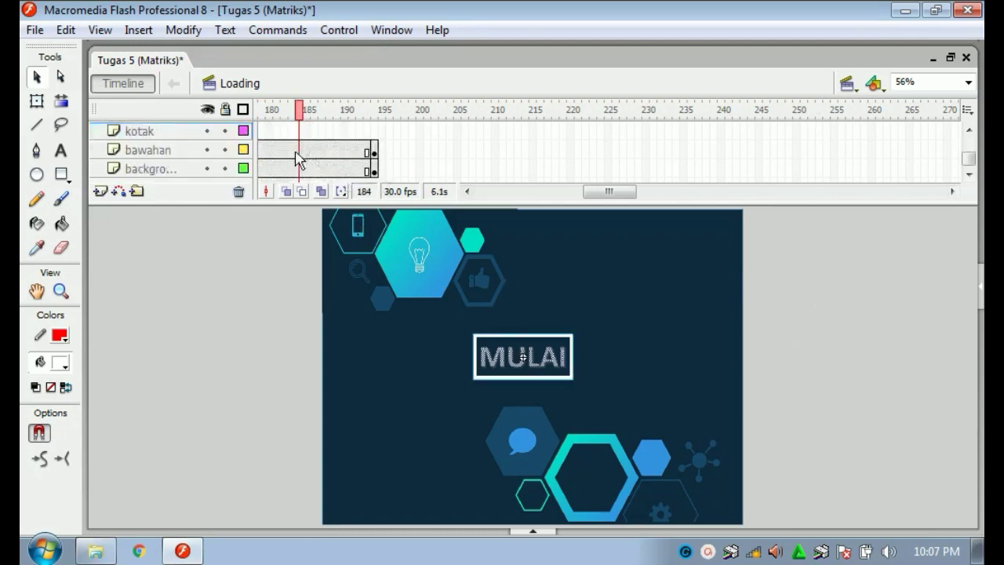
click(263, 152)
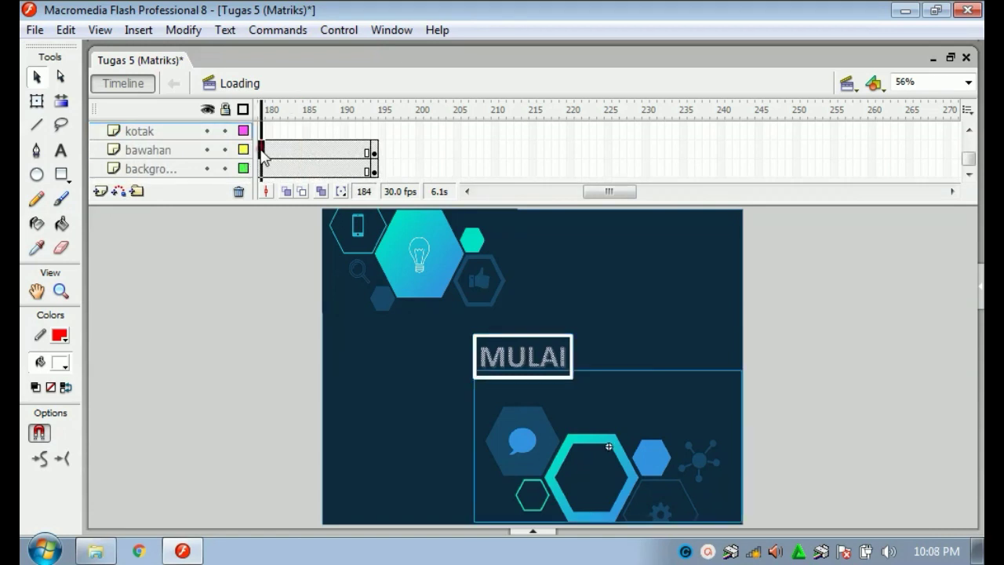
scroll(274, 149, up, 2)
click(284, 132)
click(501, 191)
drag(553, 198, 501, 196)
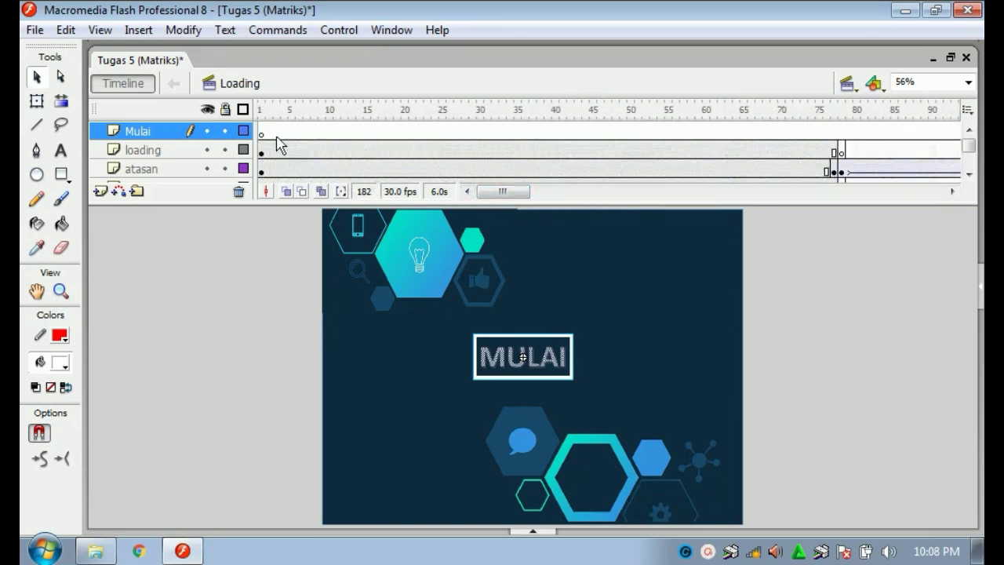
click(262, 134)
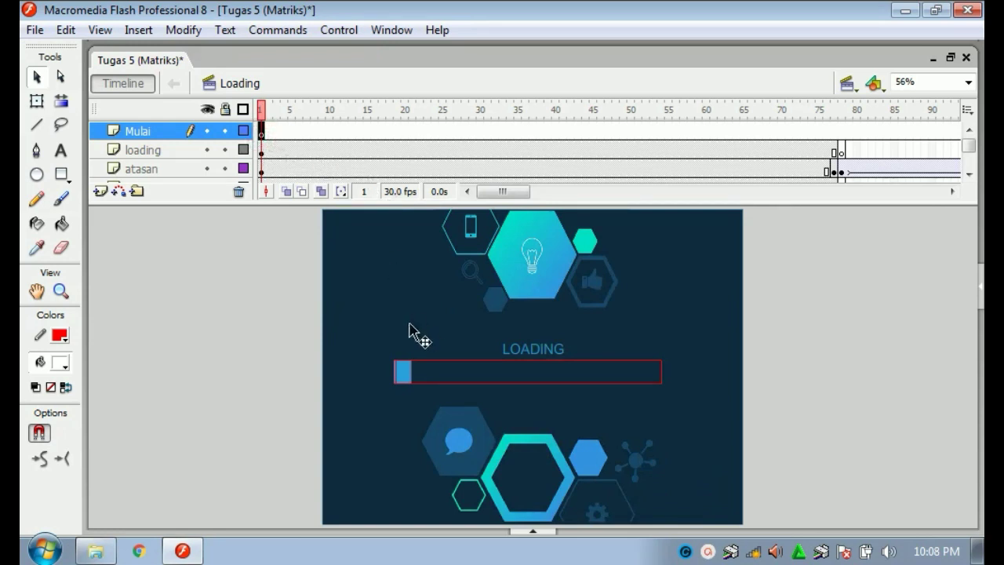
drag(288, 117, 841, 109)
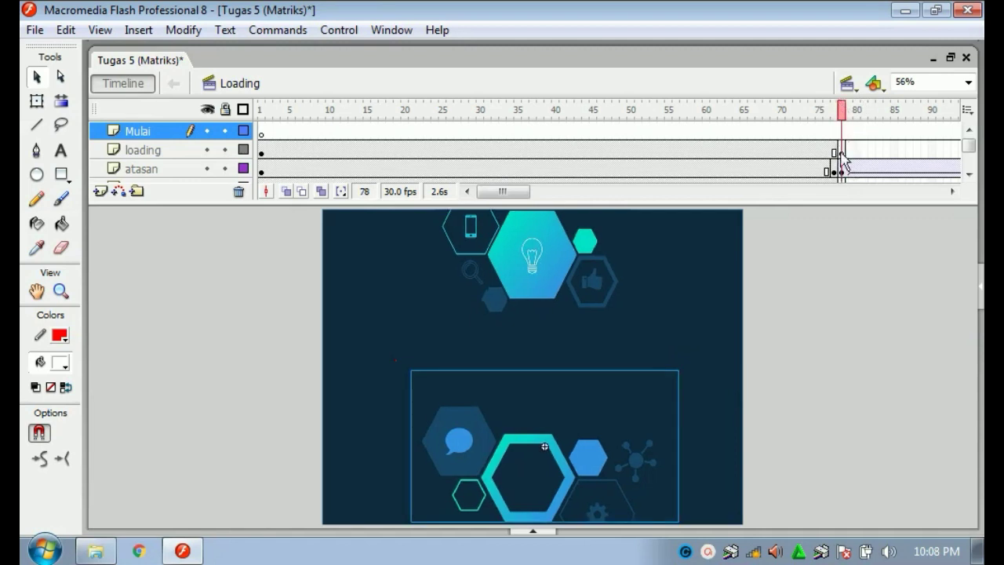
click(951, 192)
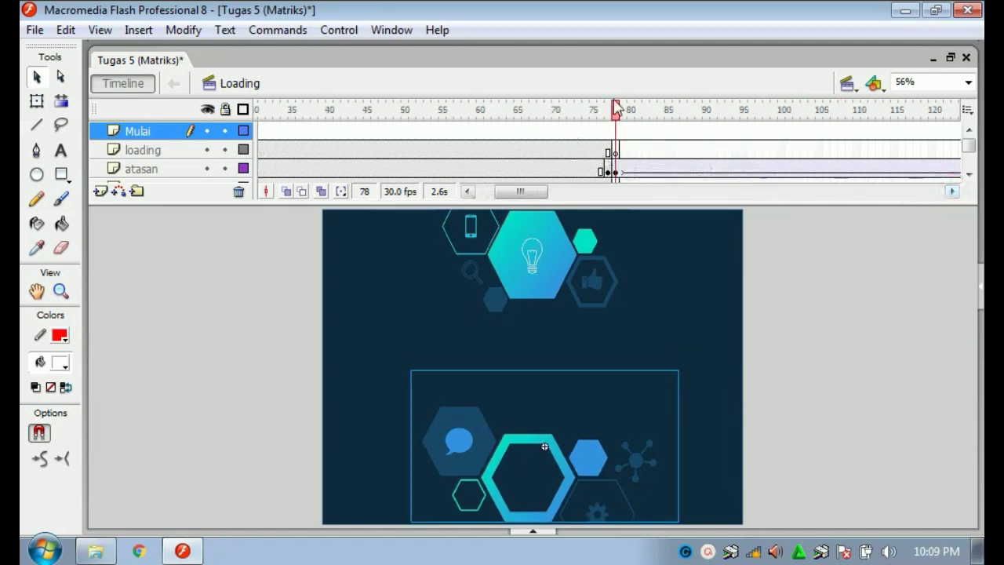
drag(628, 112, 923, 102)
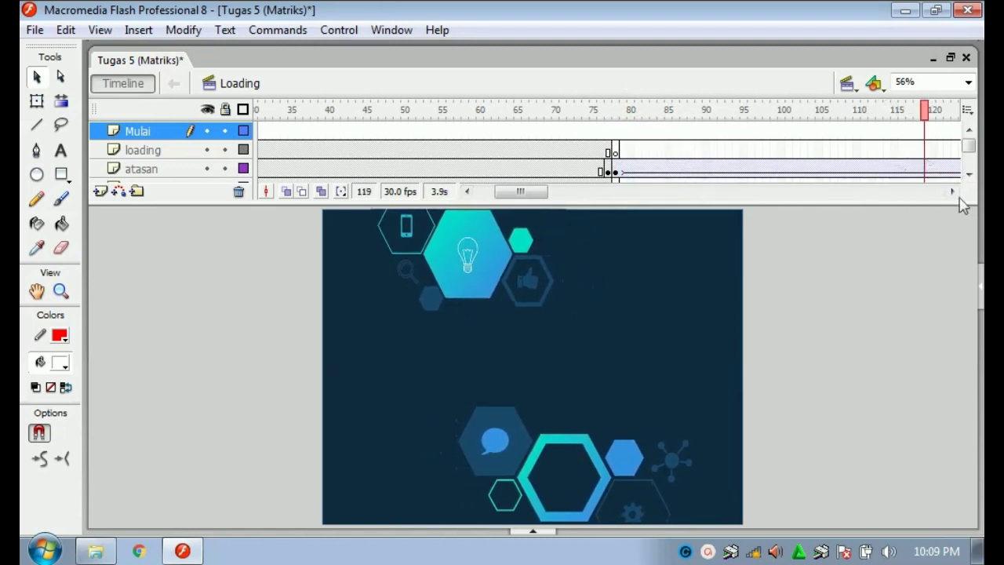
click(952, 192)
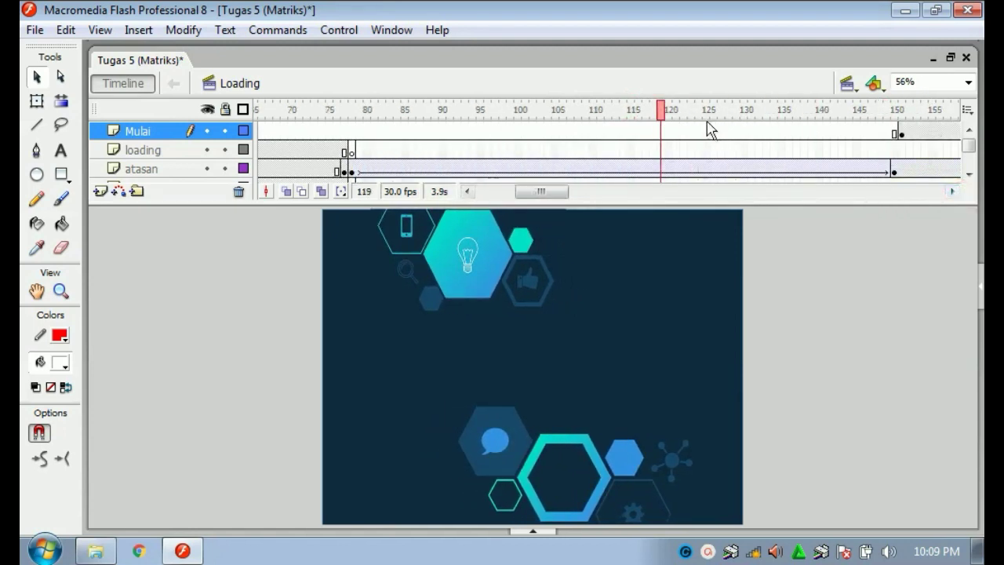
drag(690, 114, 816, 138)
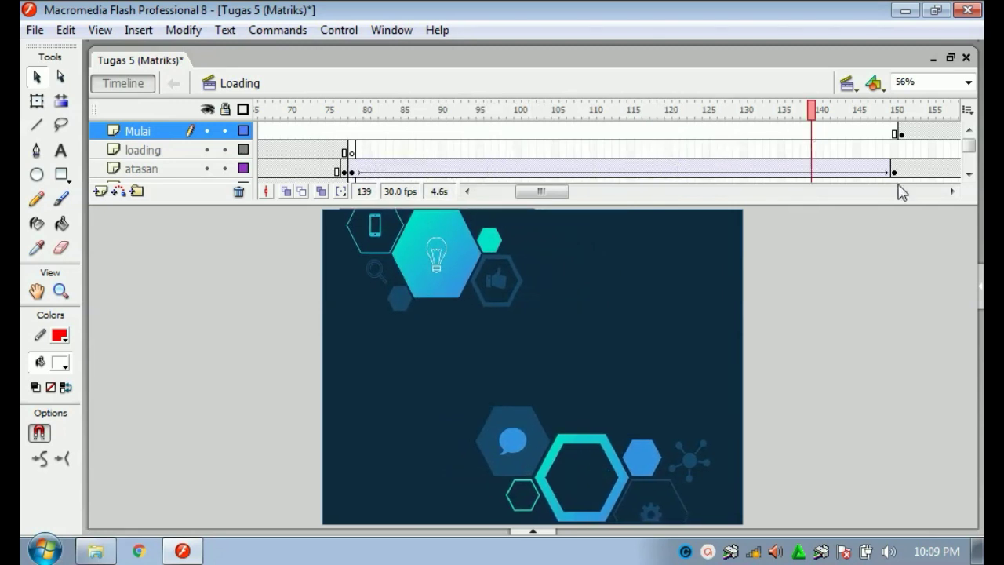
click(950, 192)
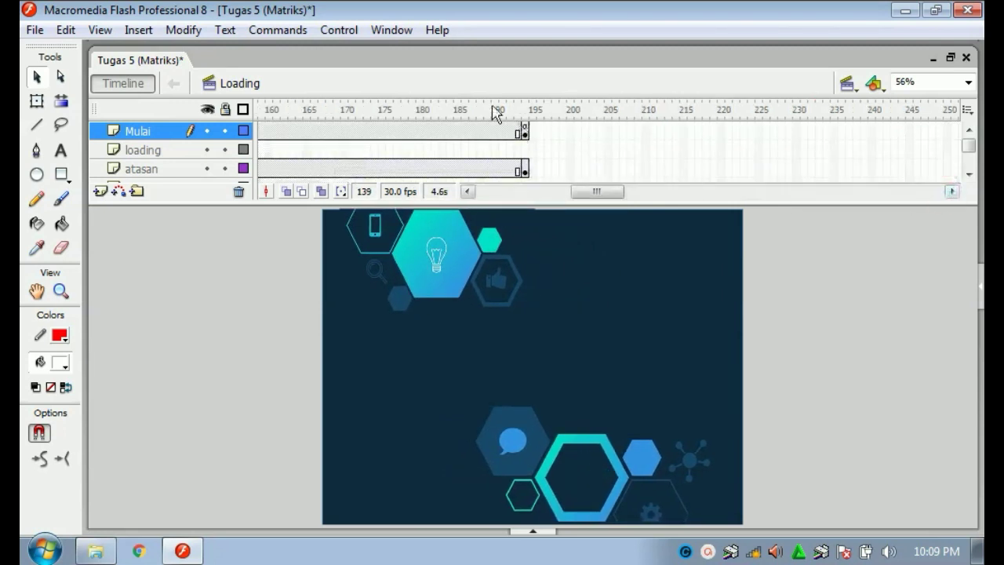
click(443, 111)
drag(446, 116, 510, 114)
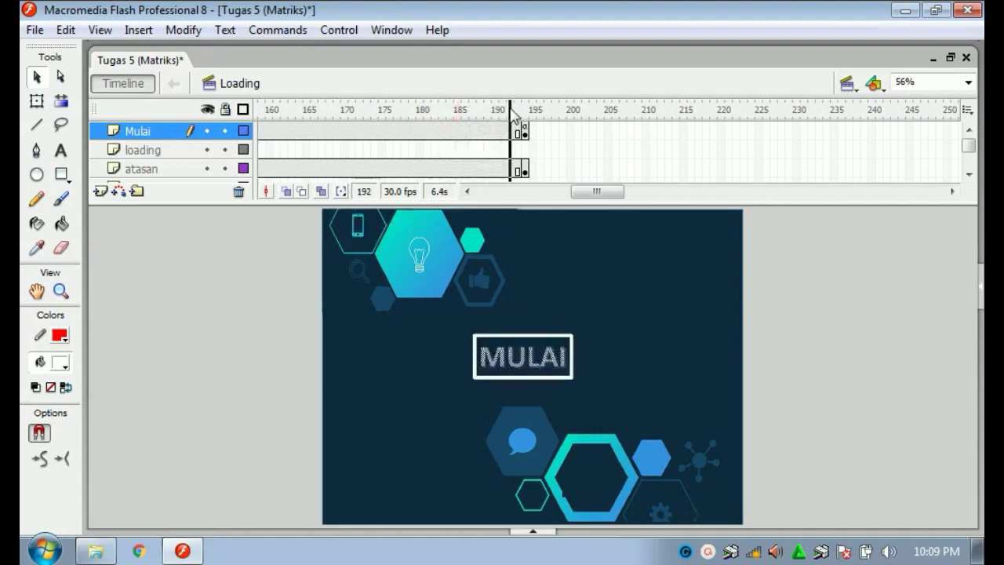
drag(588, 192, 500, 202)
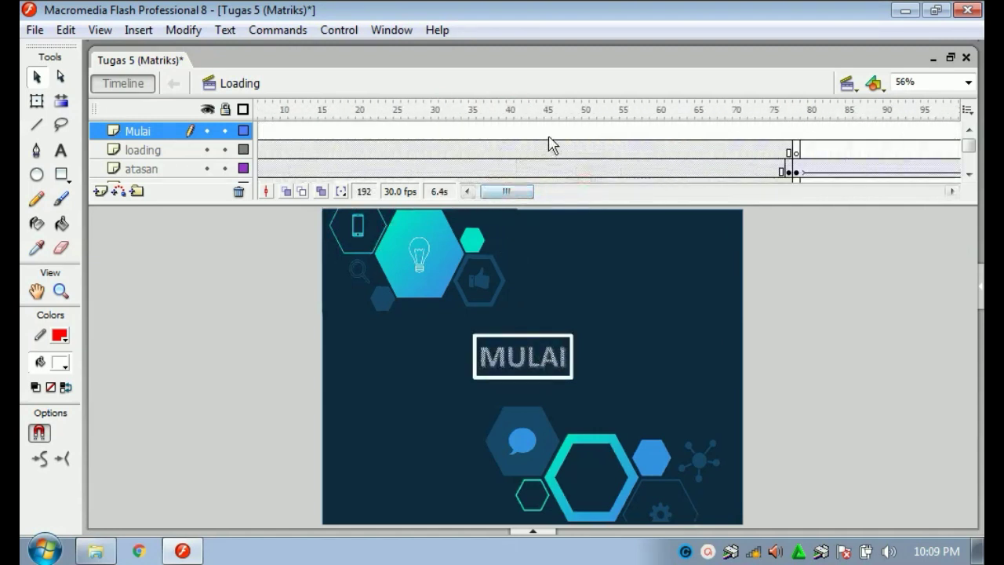
click(547, 157)
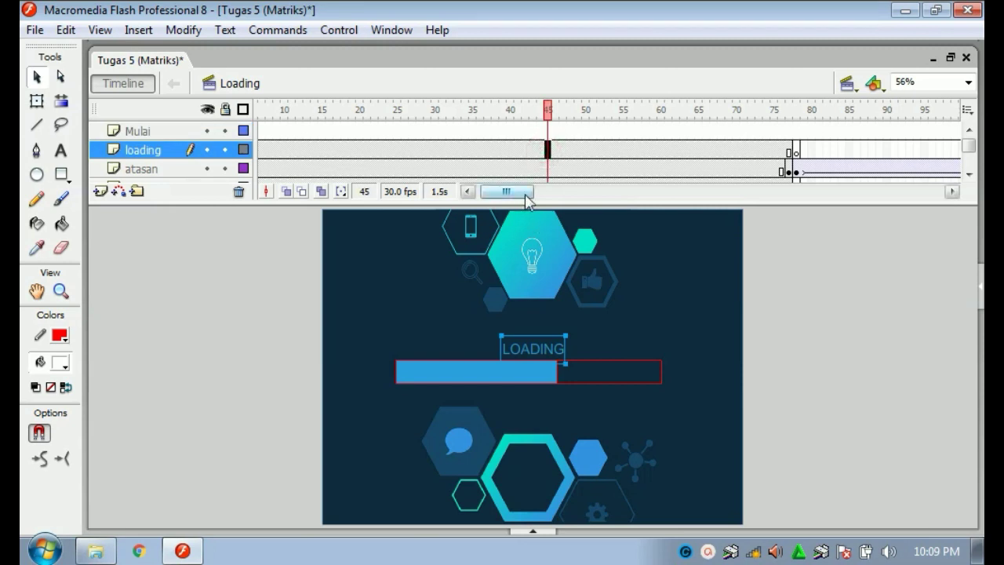
click(467, 191)
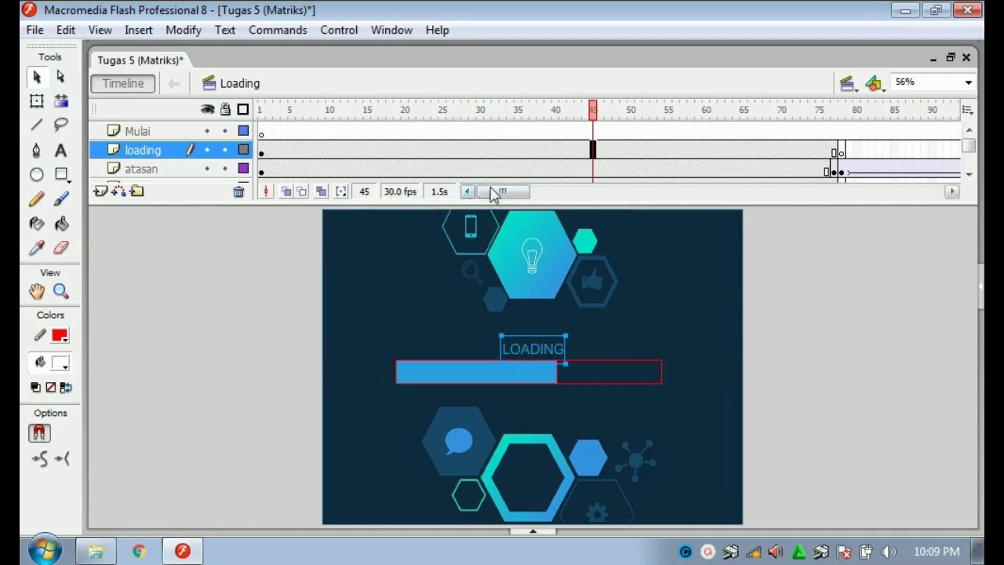
drag(496, 196, 539, 197)
mouse_move(544, 196)
mouse_down()
mouse_move(488, 196)
mouse_move(531, 193)
mouse_up()
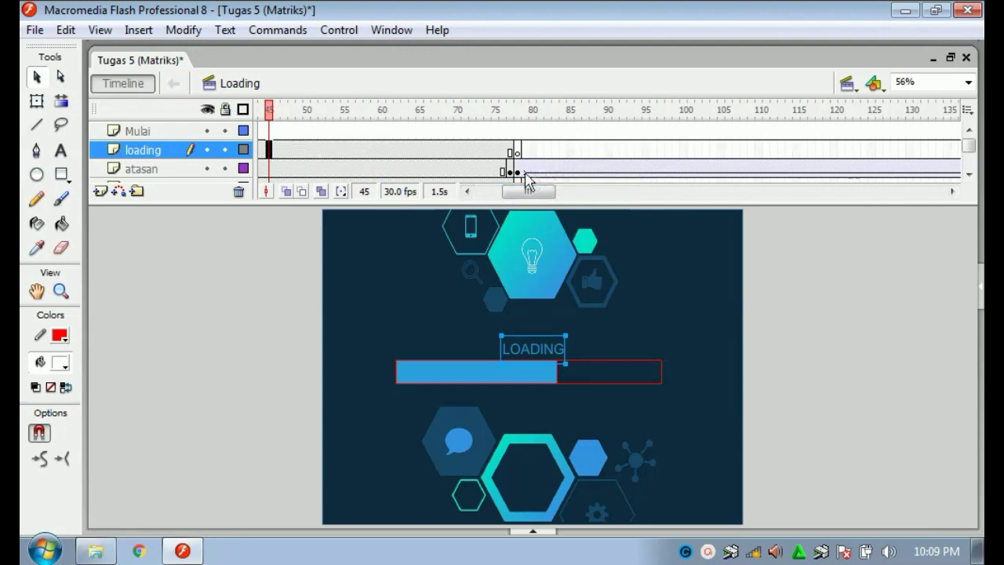
right_click(515, 172)
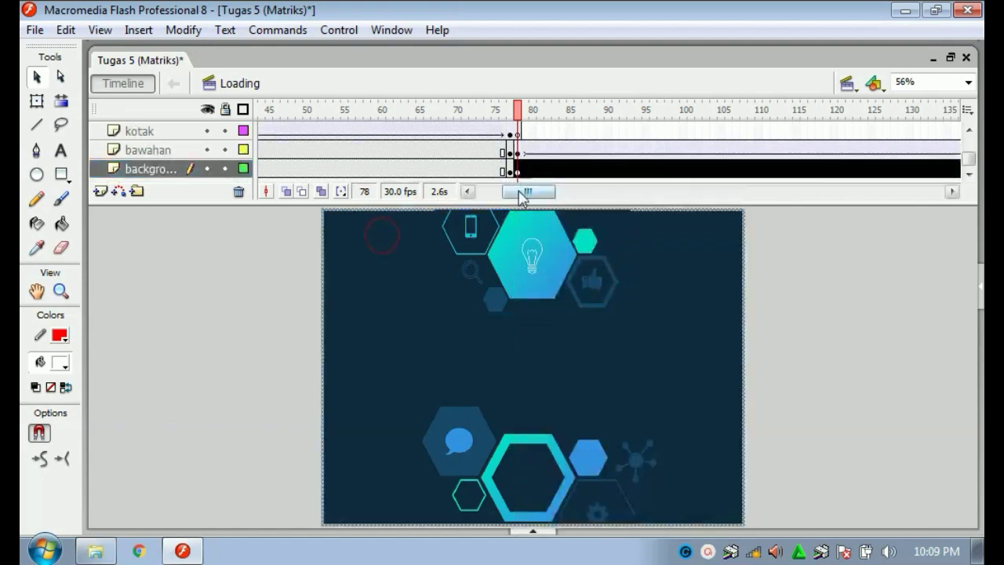
drag(522, 190, 503, 192)
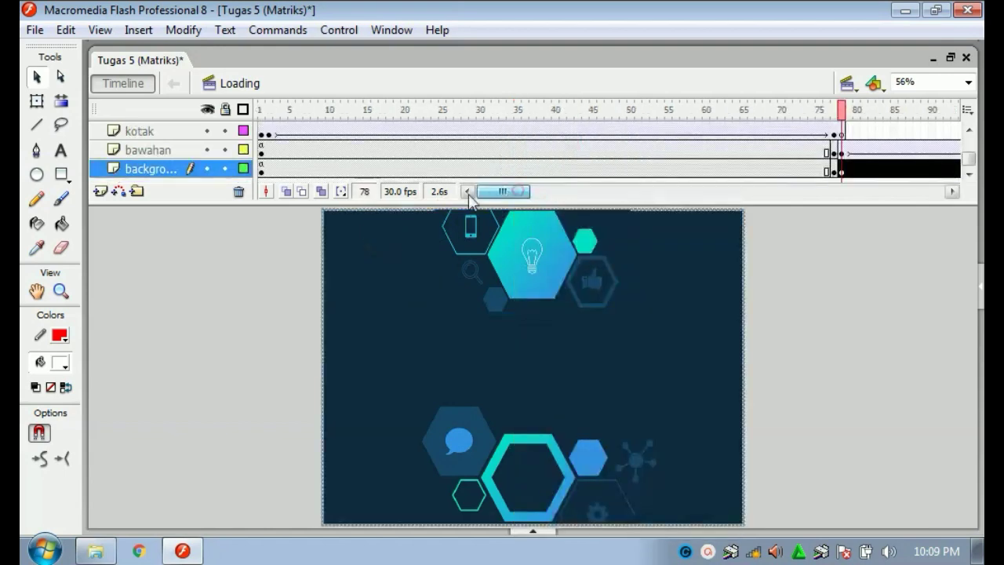
right_click(260, 149)
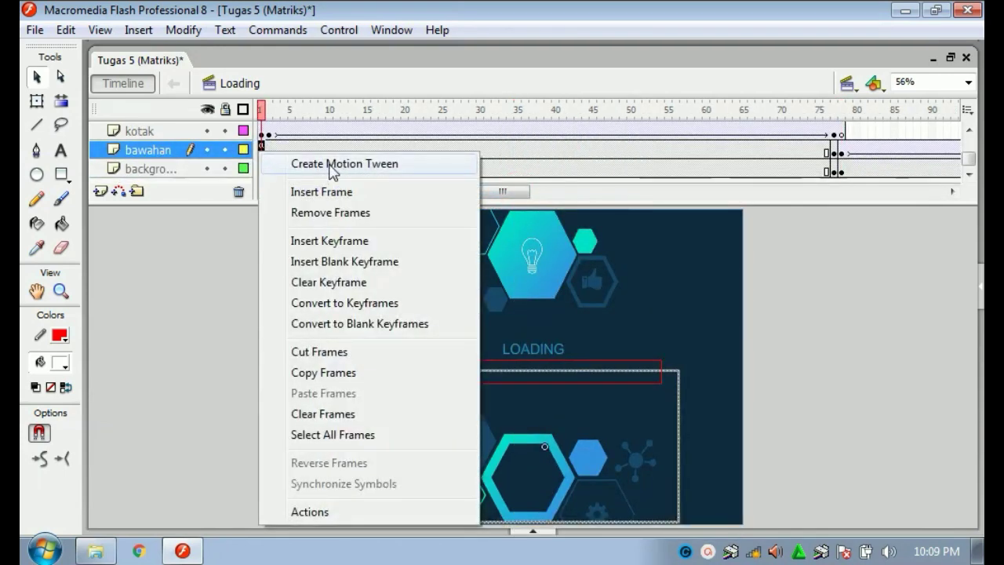
click(236, 248)
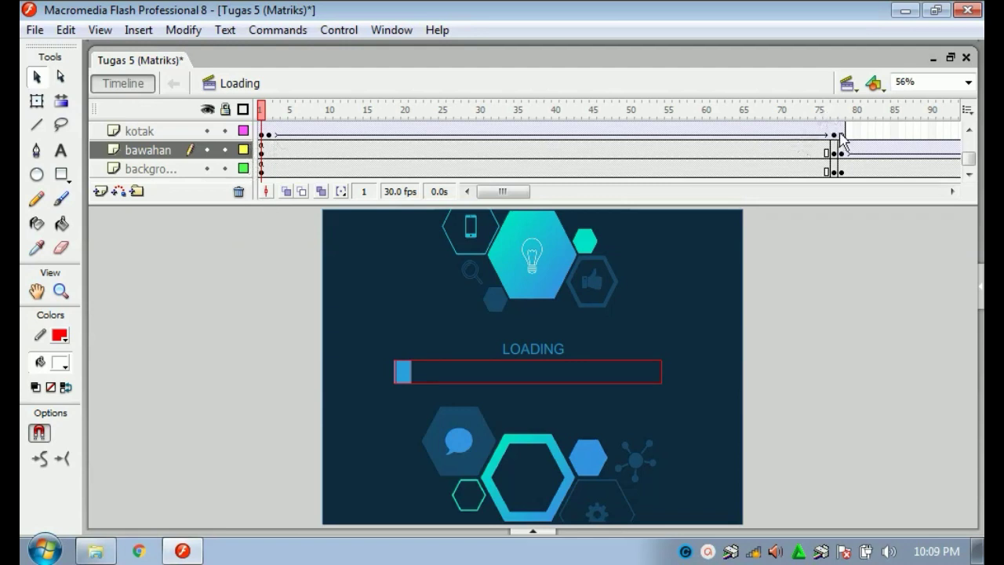
click(829, 111)
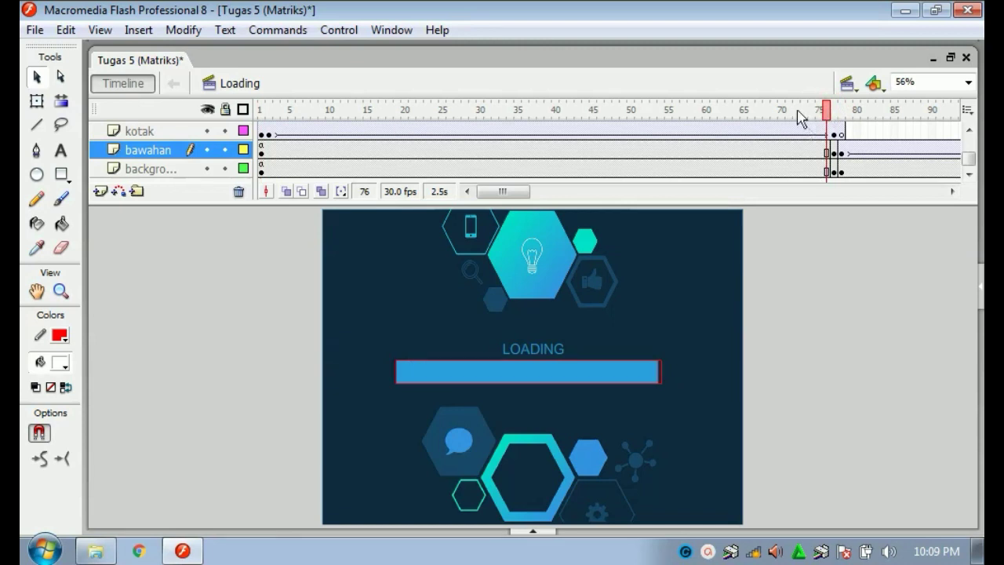
drag(852, 110, 845, 110)
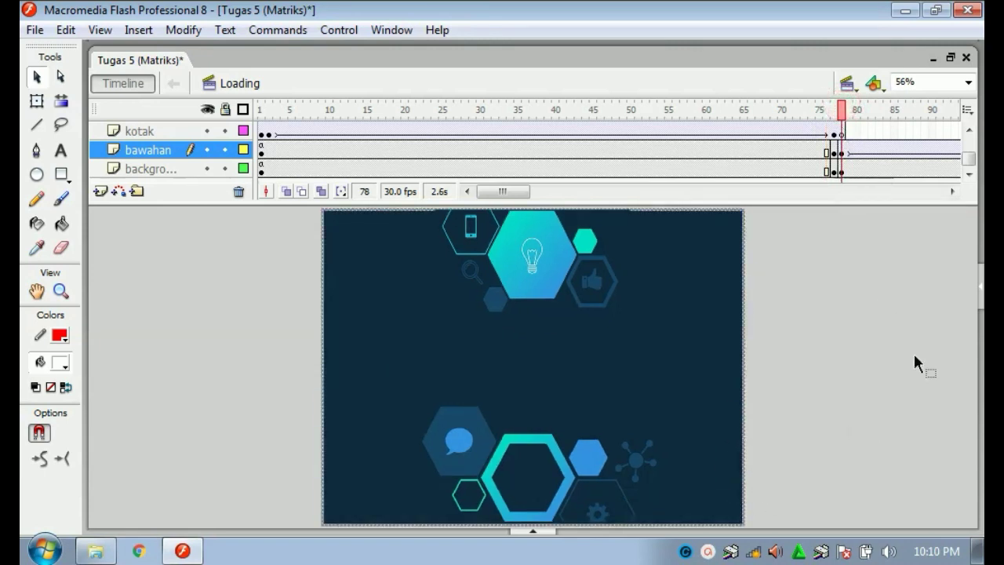
click(941, 190)
click(941, 191)
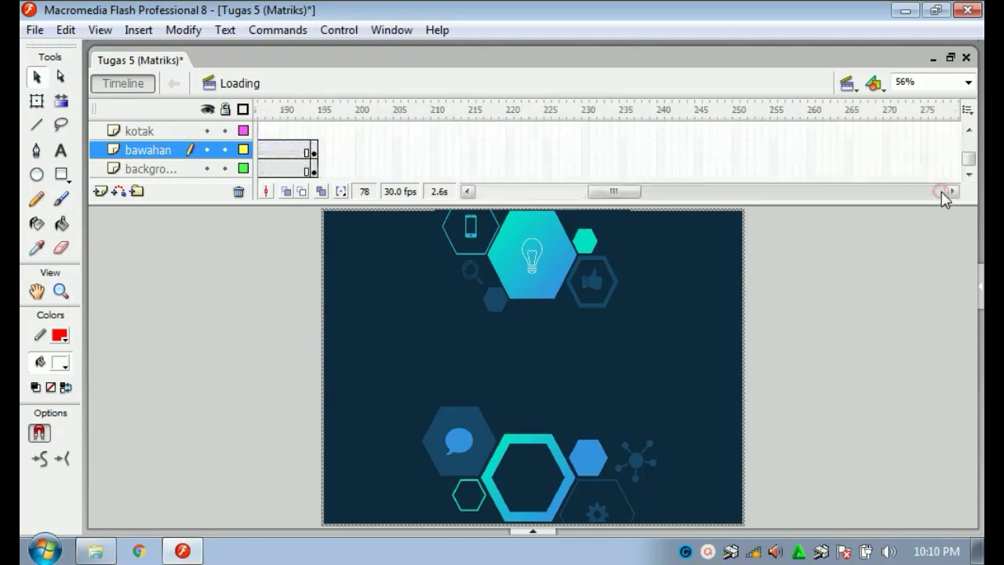
drag(466, 191, 463, 192)
click(358, 151)
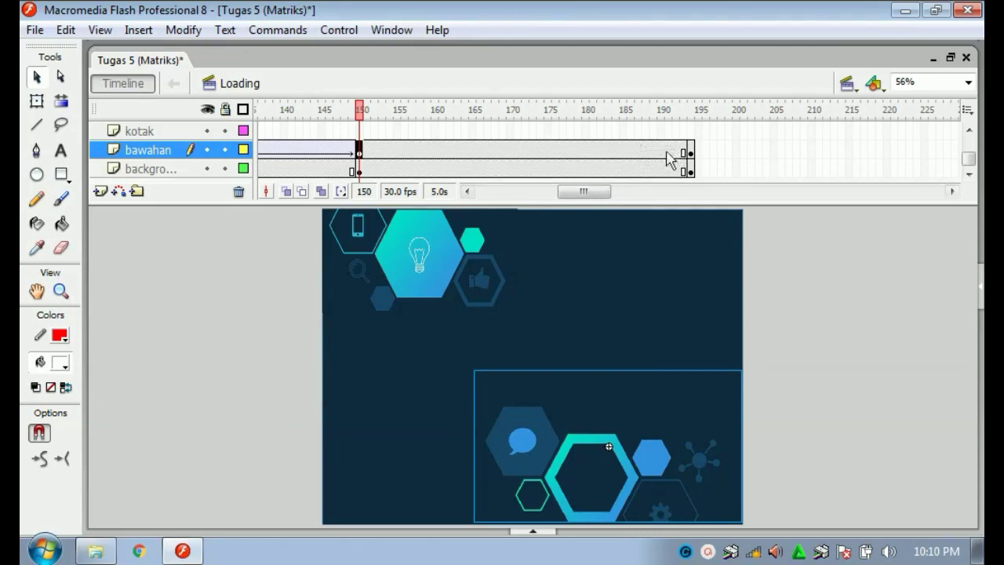
click(487, 152)
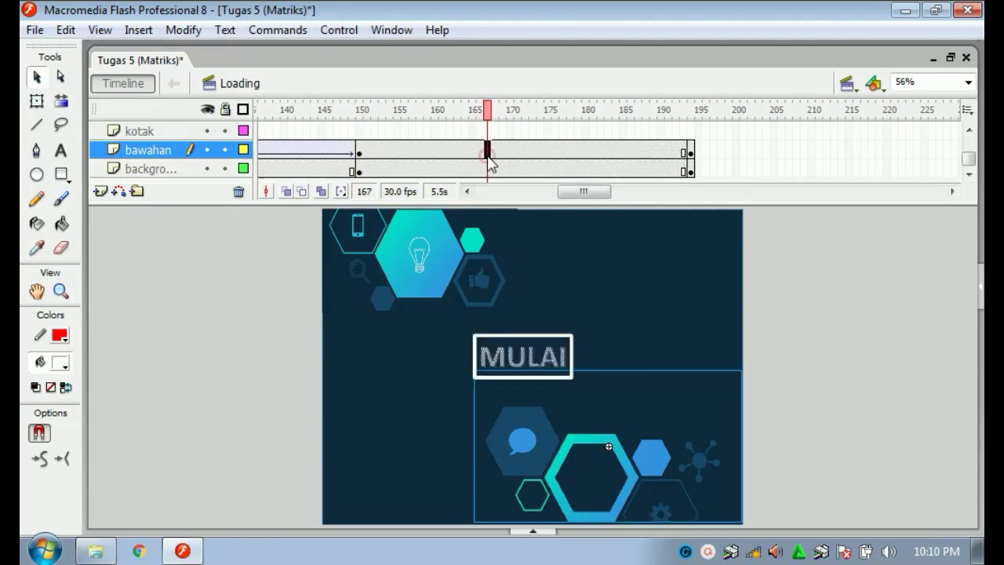
drag(606, 150, 659, 174)
drag(601, 193, 517, 193)
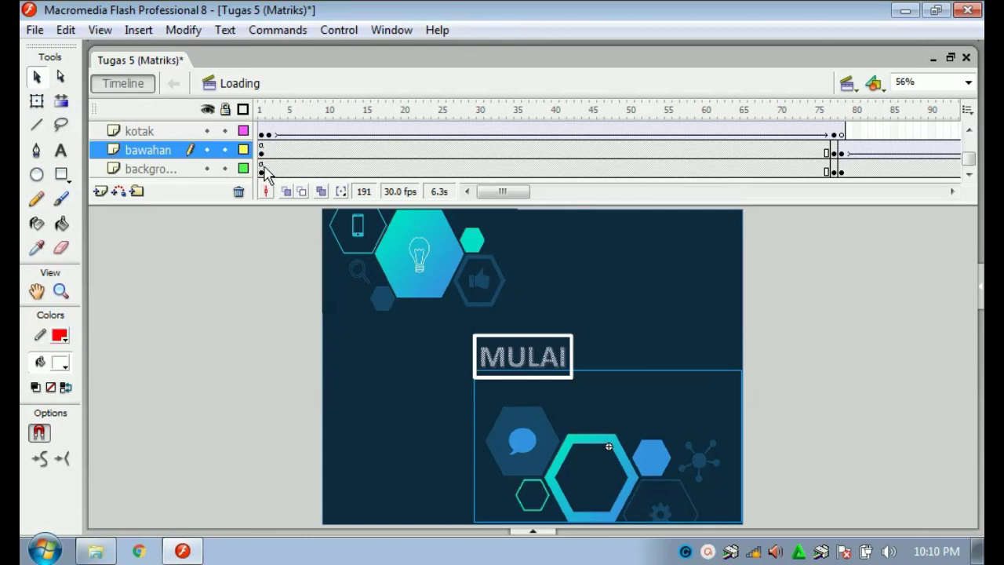
click(261, 170)
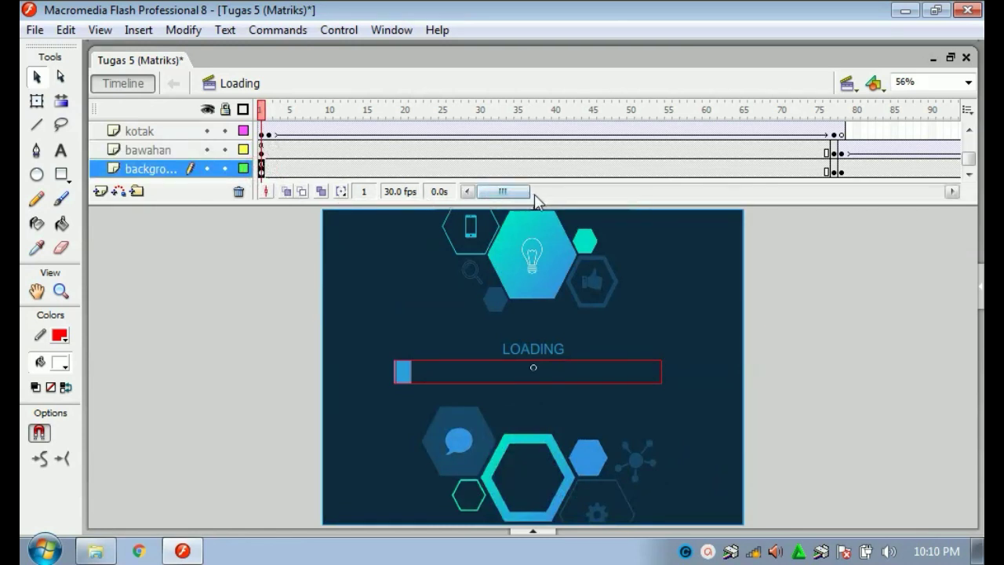
mouse_move(510, 196)
mouse_down()
mouse_move(583, 190)
mouse_move(506, 199)
mouse_up()
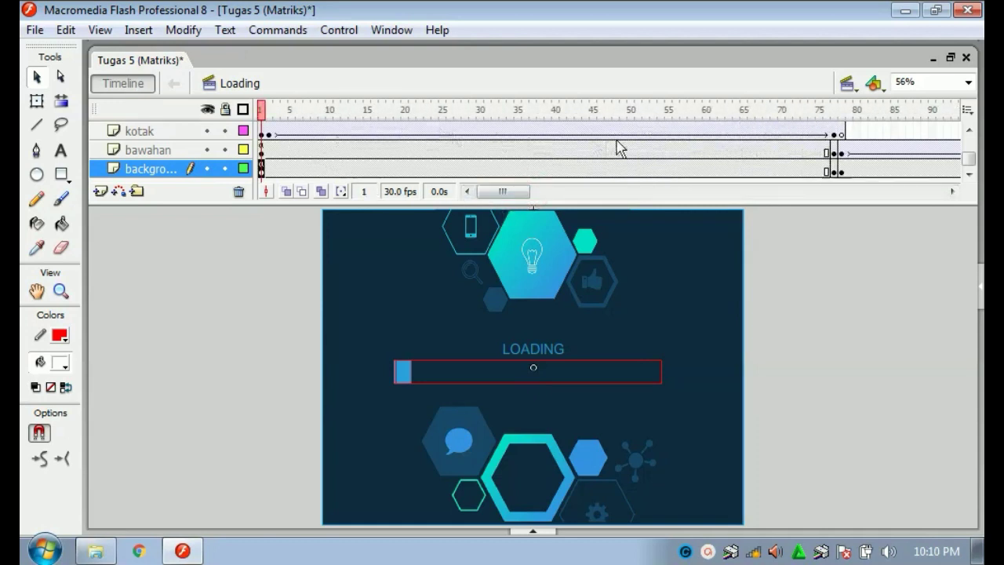
click(467, 196)
drag(517, 192, 564, 193)
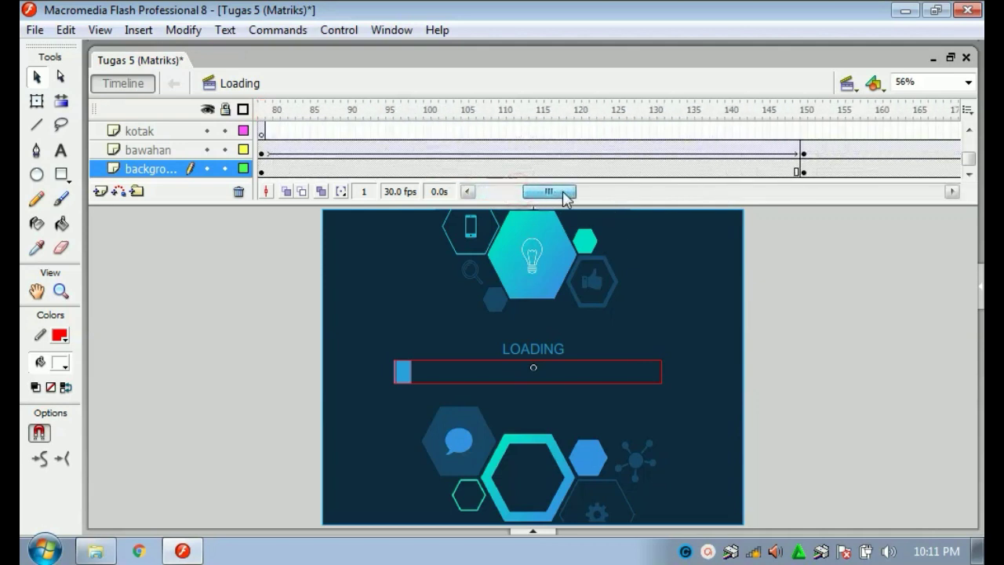
click(266, 153)
drag(305, 155, 473, 166)
click(518, 149)
drag(538, 191, 478, 206)
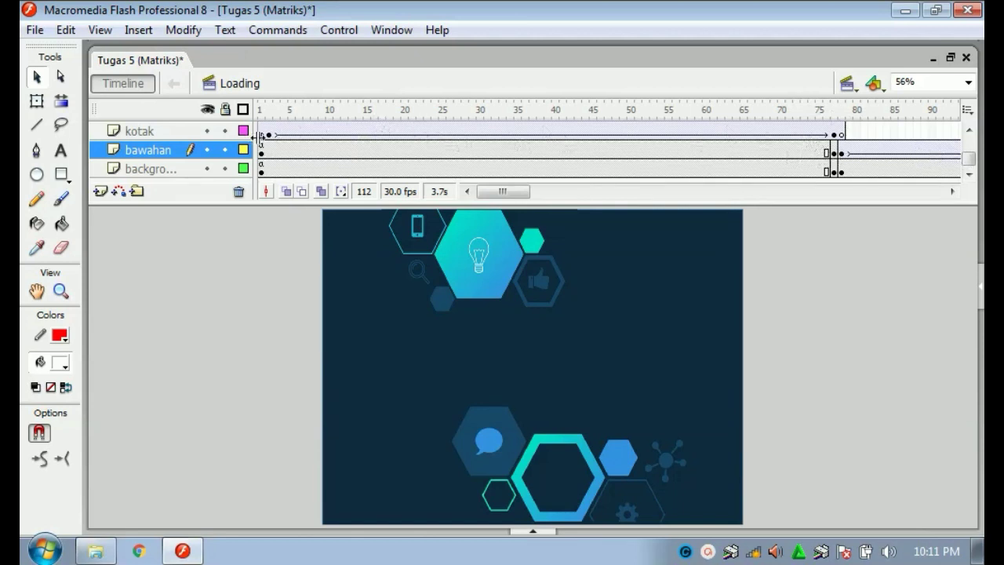
Inspect the frame options on the kotak layer's first frame and its end frame 77.
right_click(262, 135)
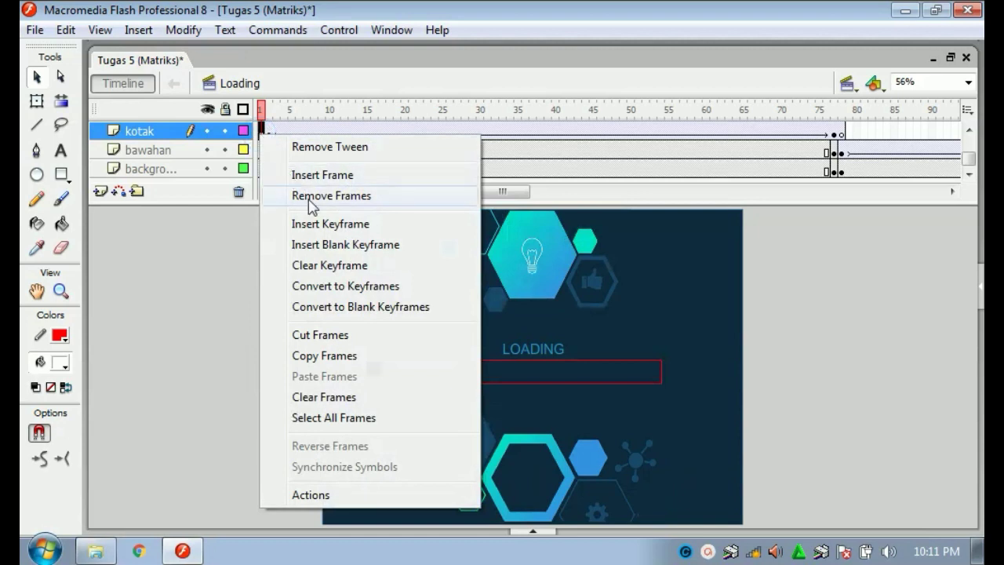
click(215, 259)
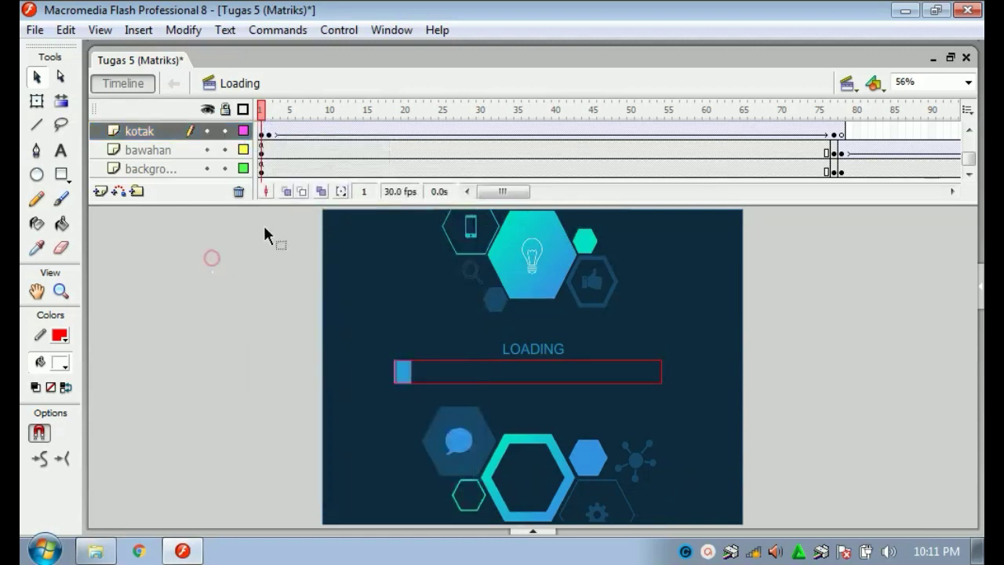
click(828, 133)
click(834, 131)
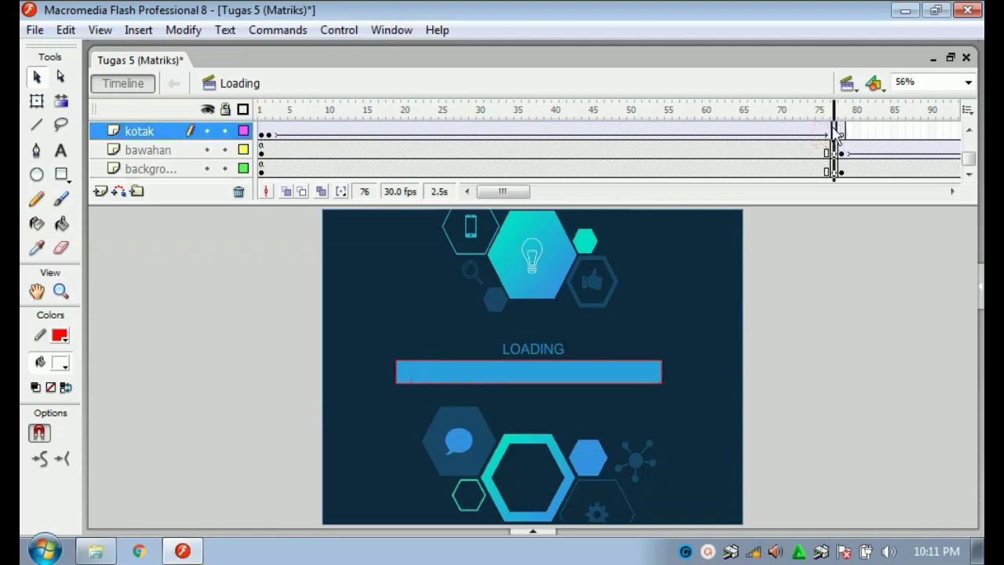
right_click(834, 132)
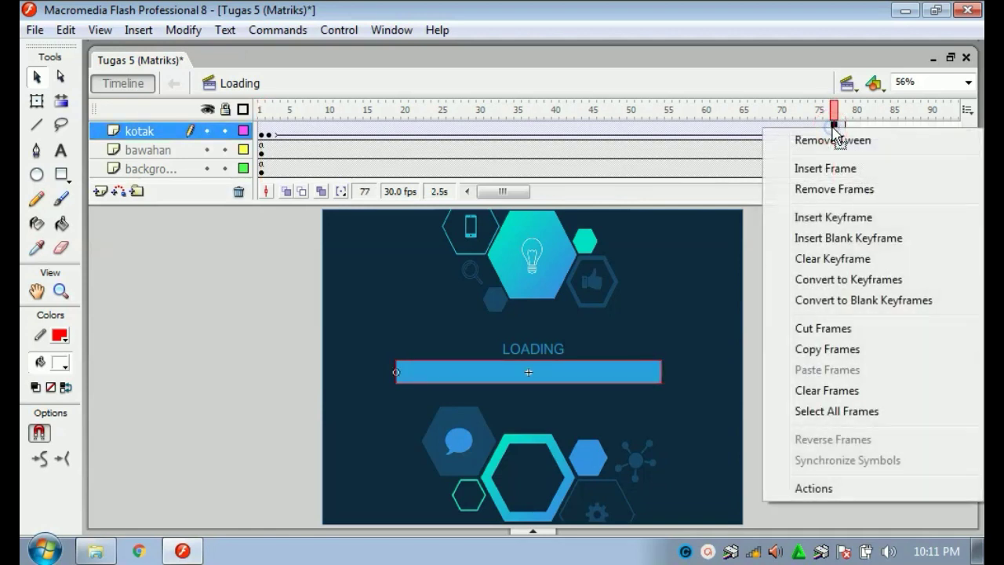
click(211, 262)
click(263, 134)
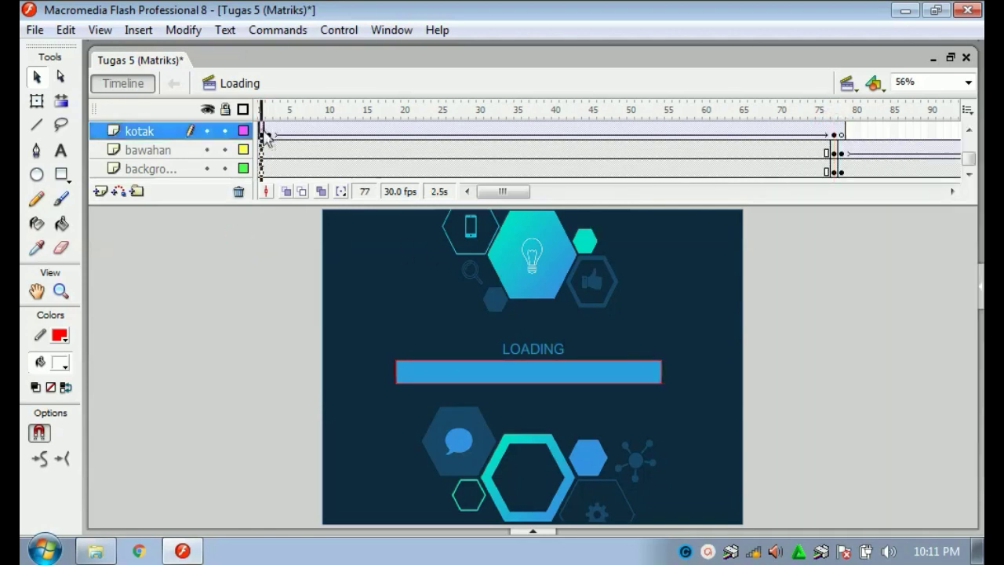
right_click(266, 135)
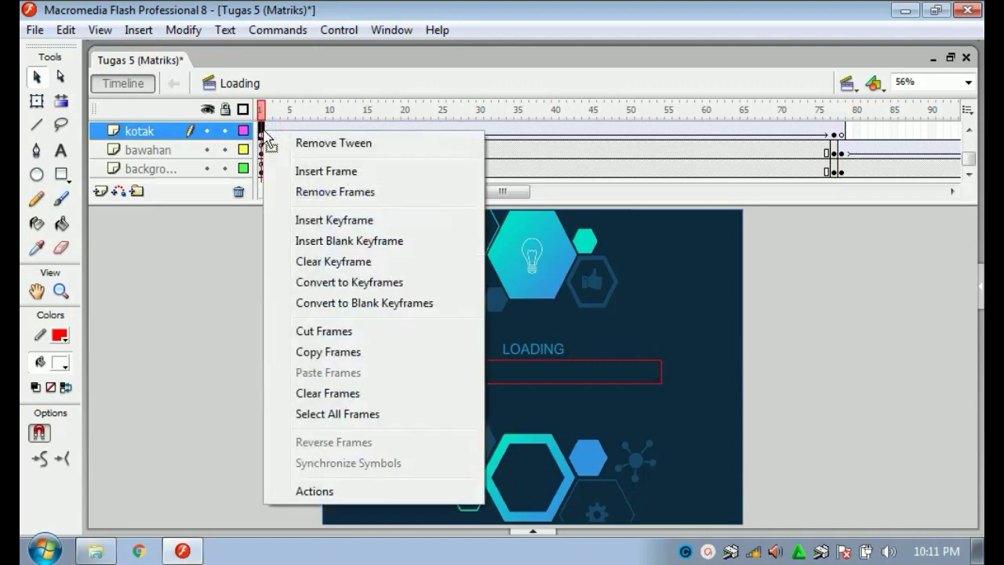
click(208, 259)
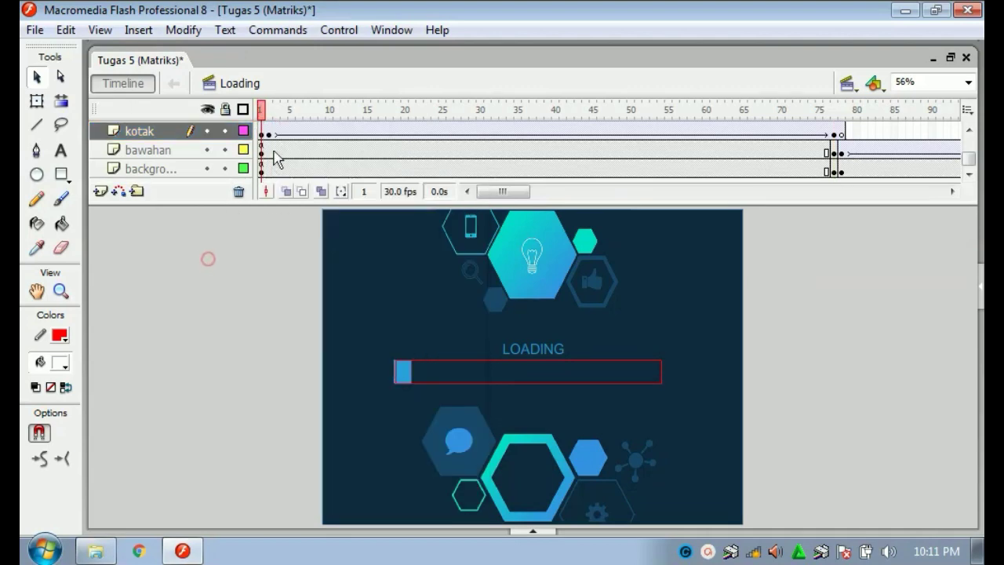
Replace kotak's frame 1 tween with a new motion tween and test the movie.
right_click(263, 135)
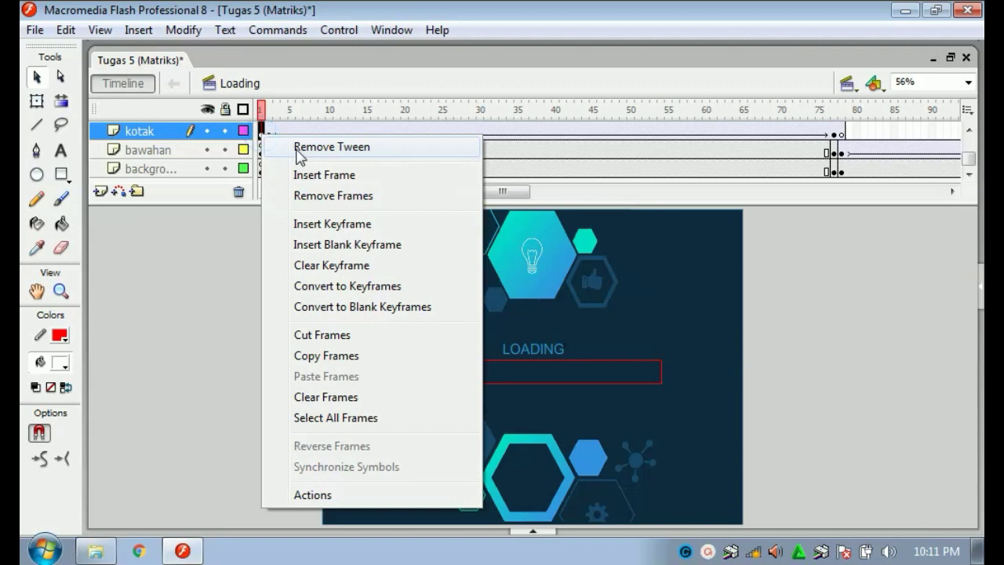
click(298, 149)
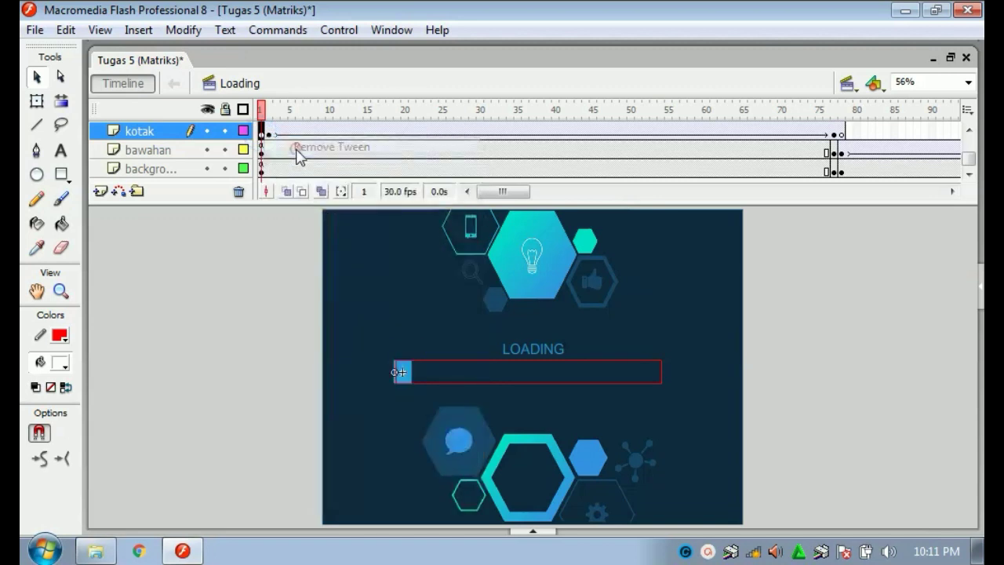
click(248, 243)
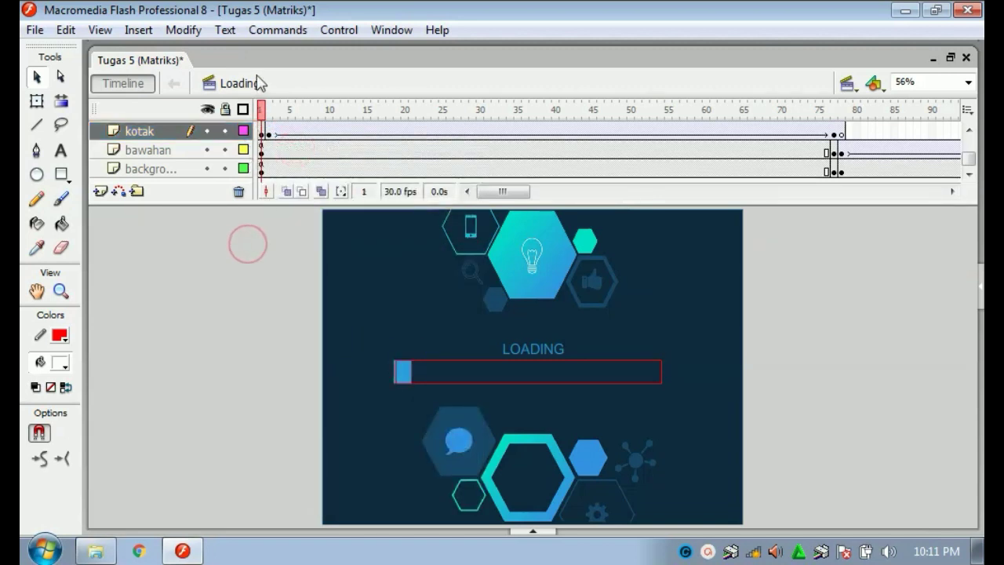
right_click(263, 135)
click(267, 141)
right_click(264, 135)
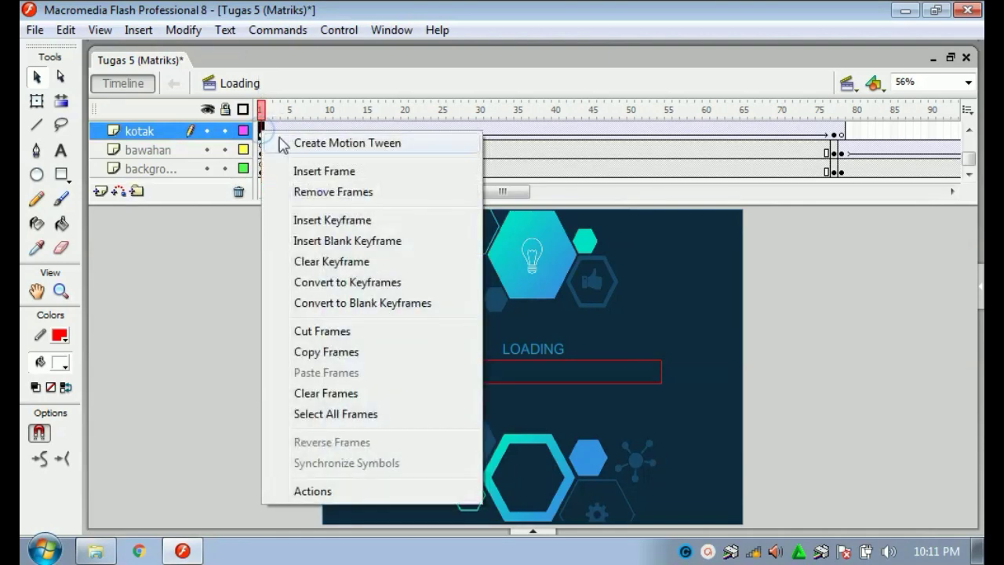
click(226, 281)
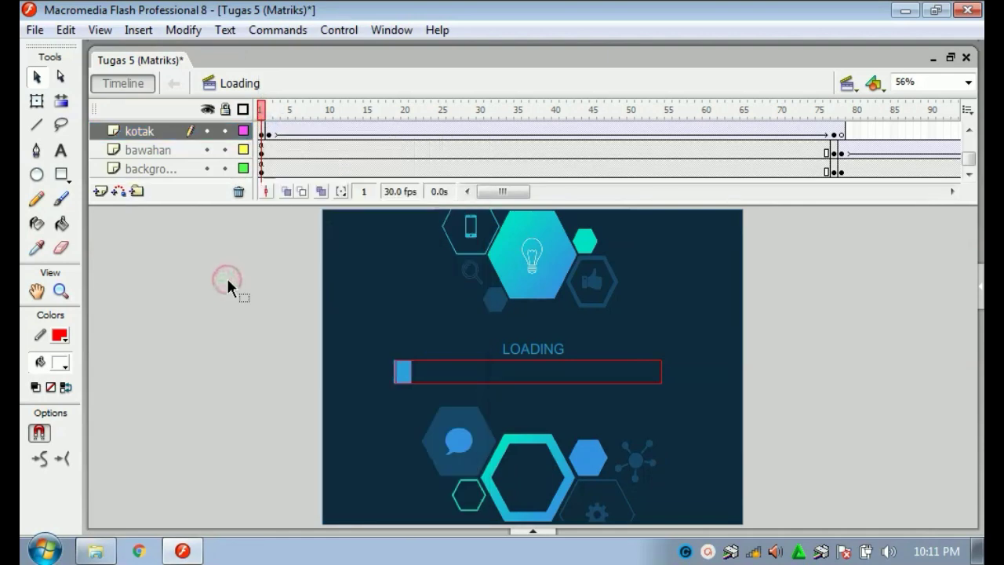
key(ctrl+z)
key(ctrl+z)
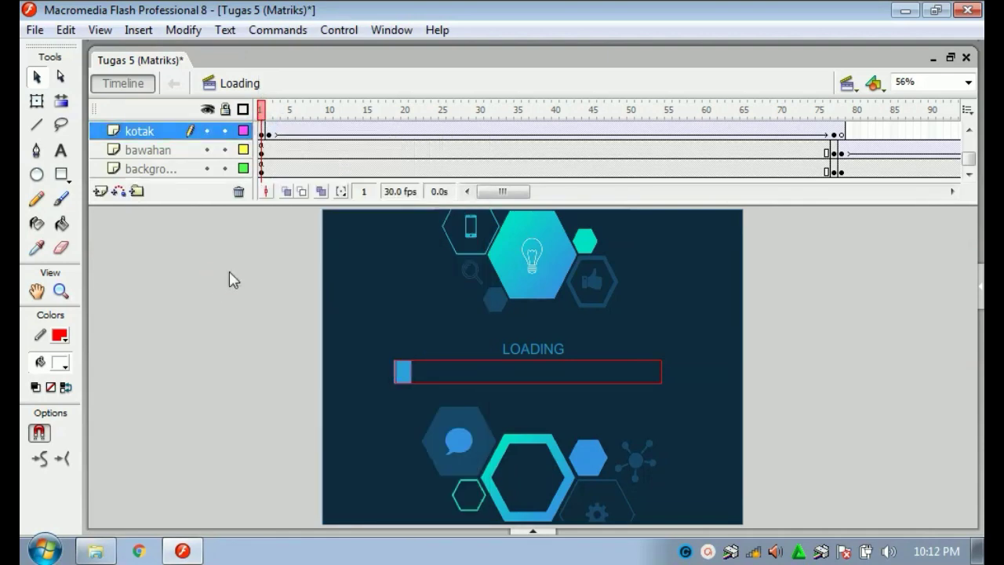
key(ctrl+z)
click(229, 270)
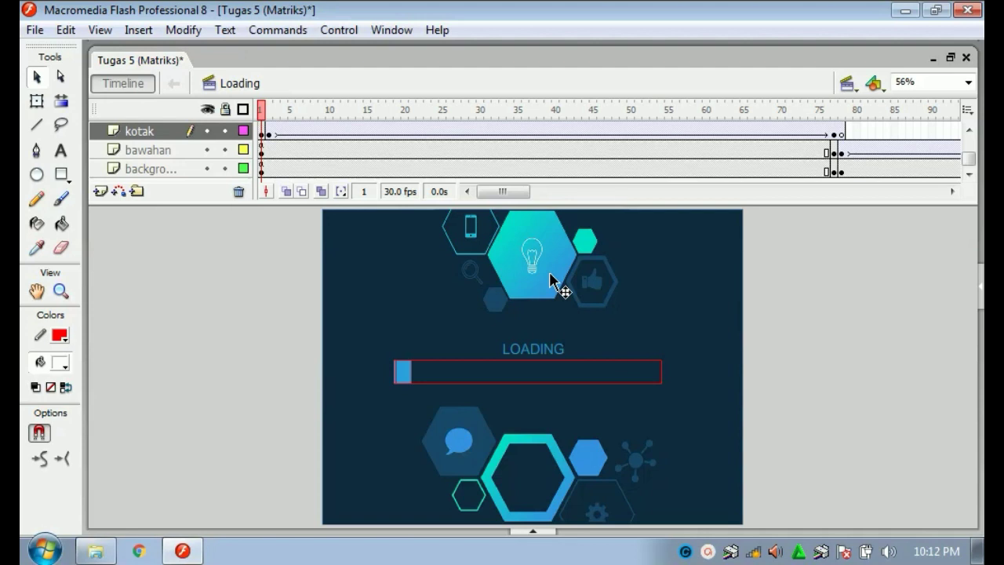
key(ctrl+Return)
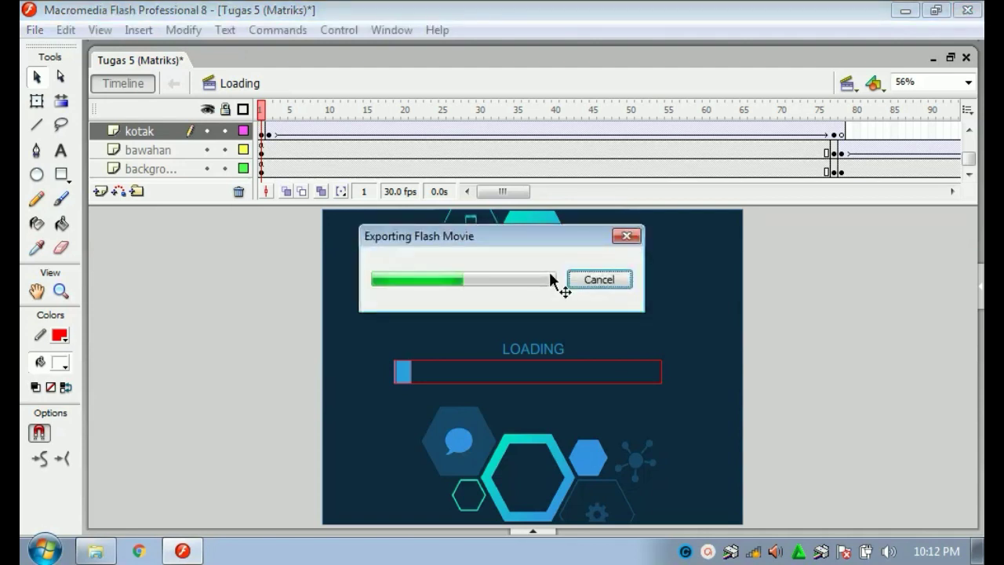
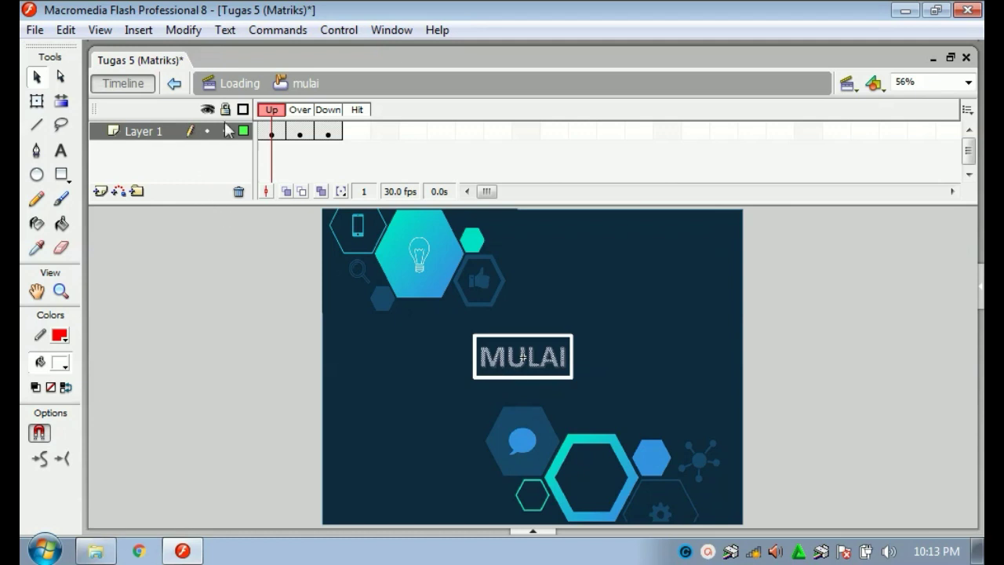
Inspect the MULAI button's Over and Down state frames.
click(300, 132)
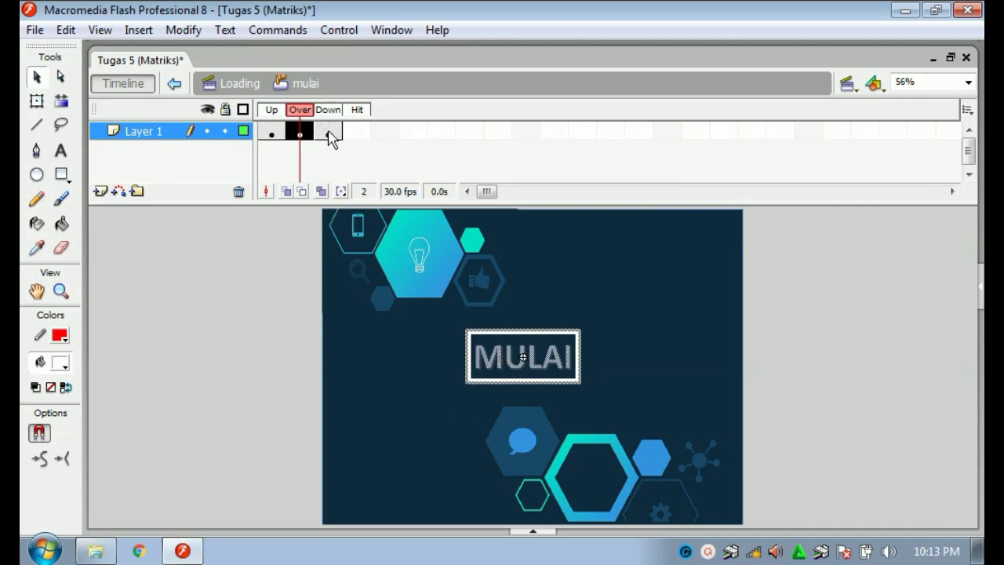
click(330, 138)
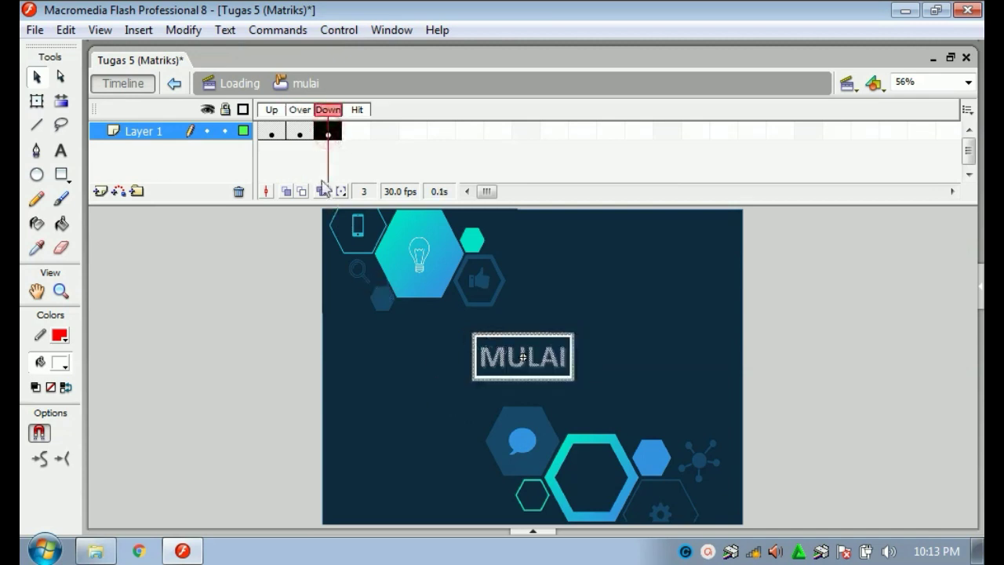
click(295, 134)
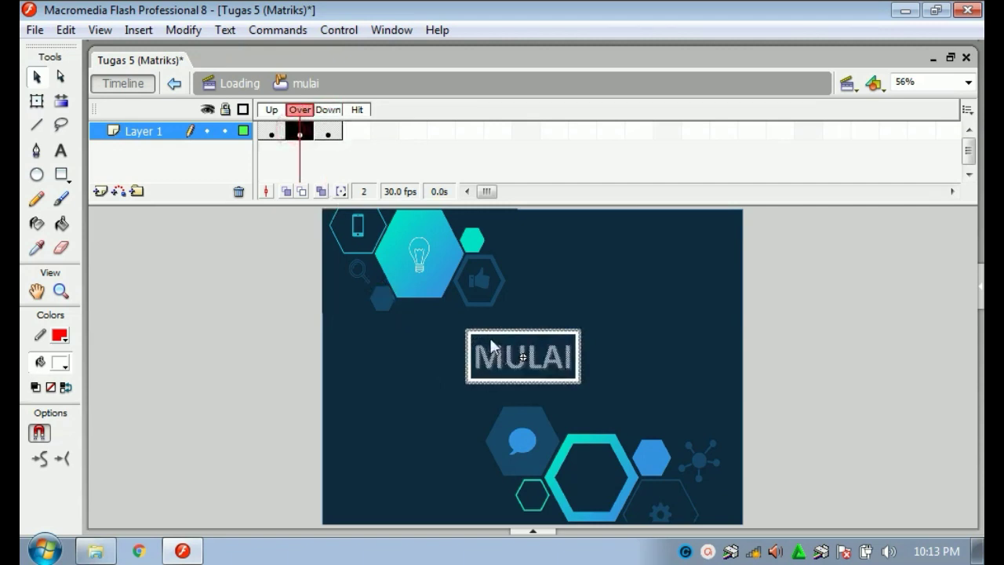
Exit the MULAI button to the Loading scene and open the Edit Scene list.
double_click(245, 275)
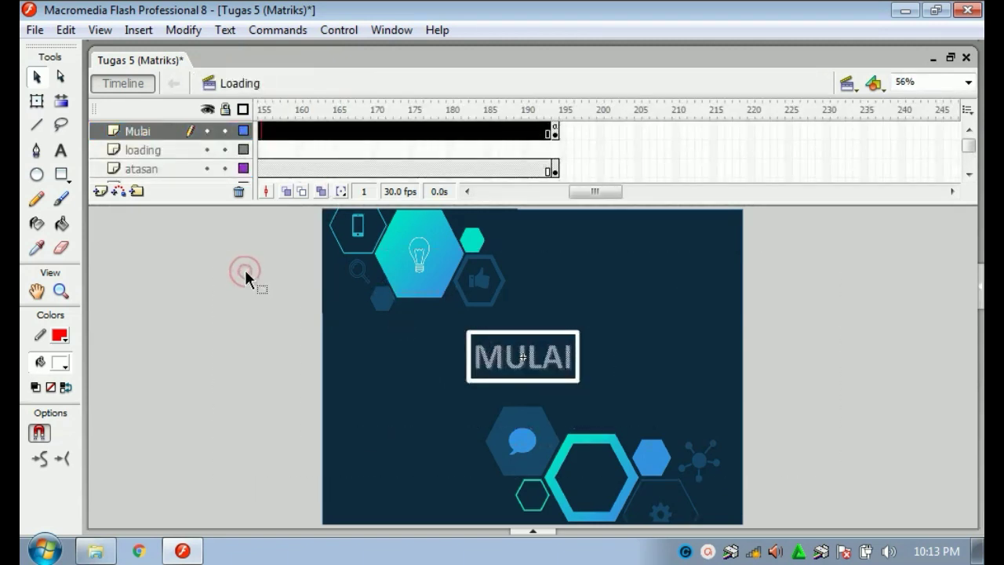
click(246, 272)
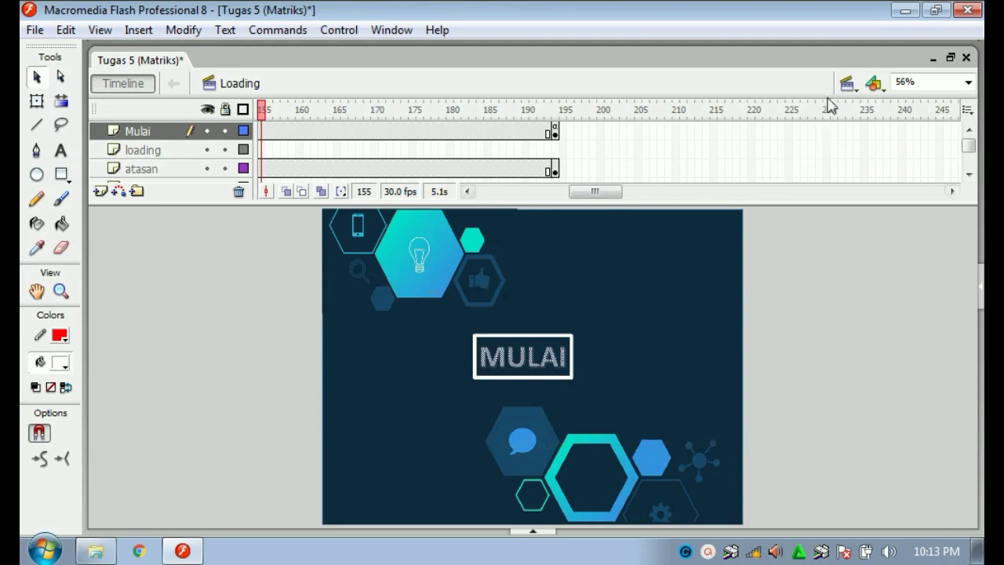
click(845, 85)
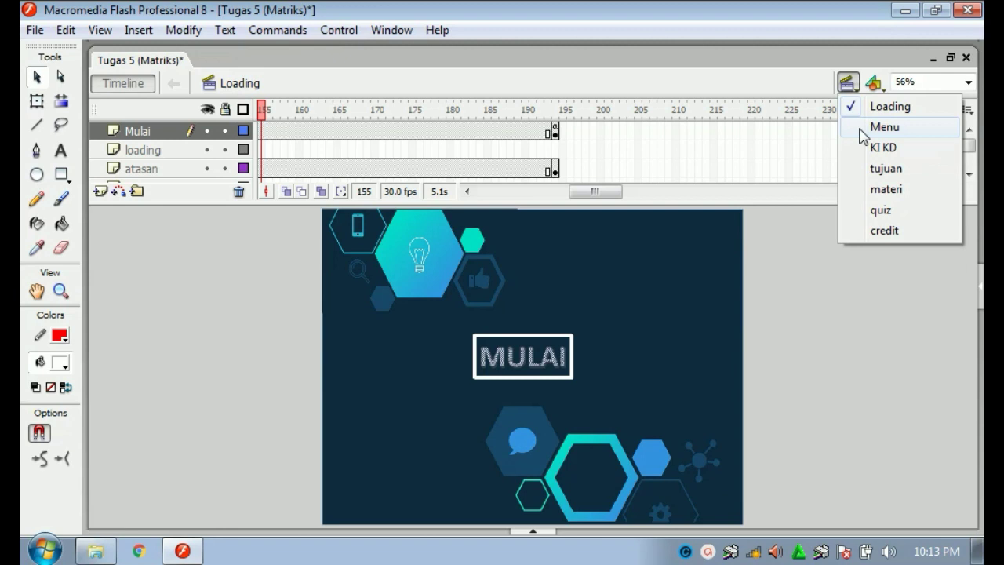
Switch to the Menu scene and browse the IMAGE folder via Import to Stage, then cancel.
click(885, 127)
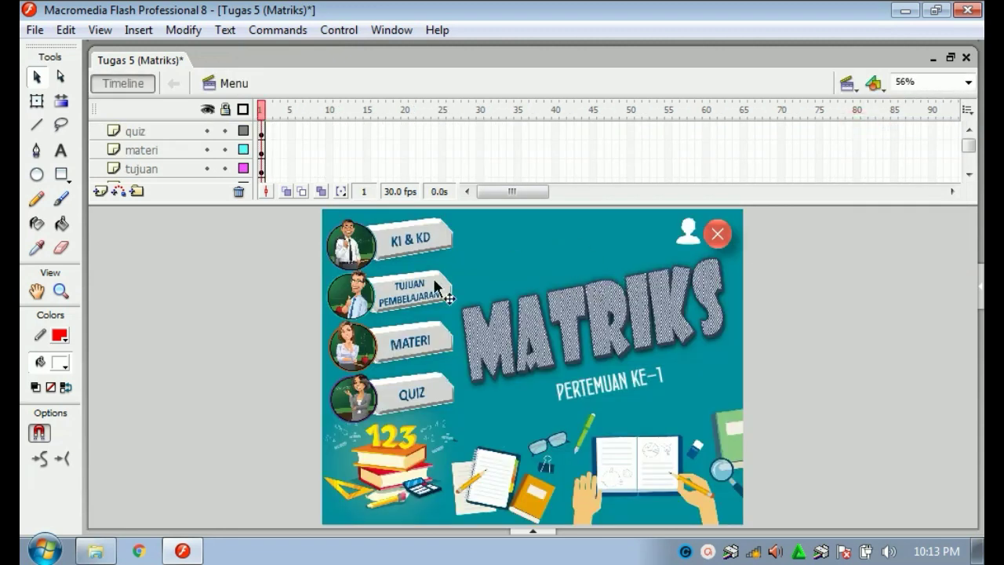
click(241, 266)
click(34, 30)
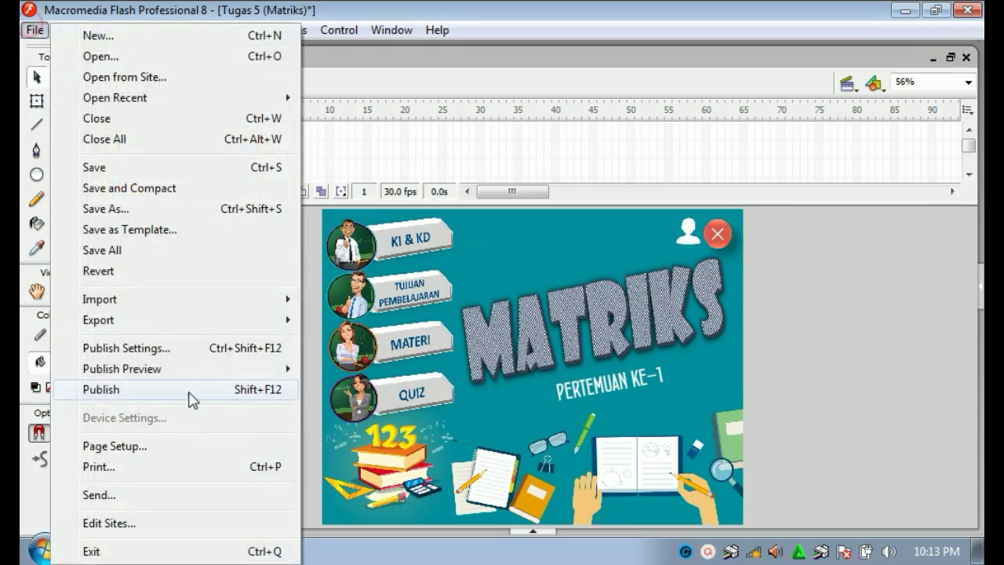
mouse_move(259, 301)
click(336, 303)
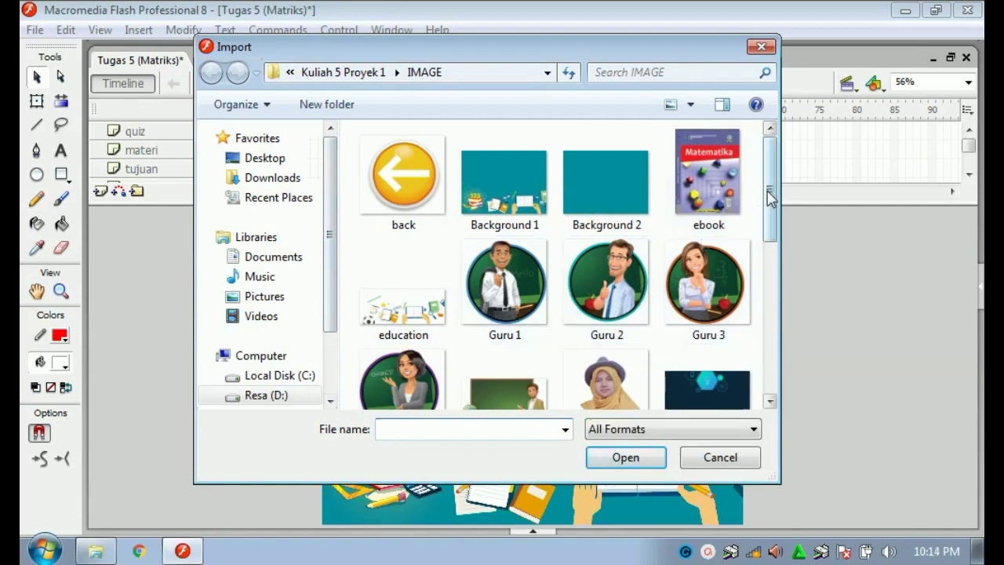
drag(775, 195, 775, 351)
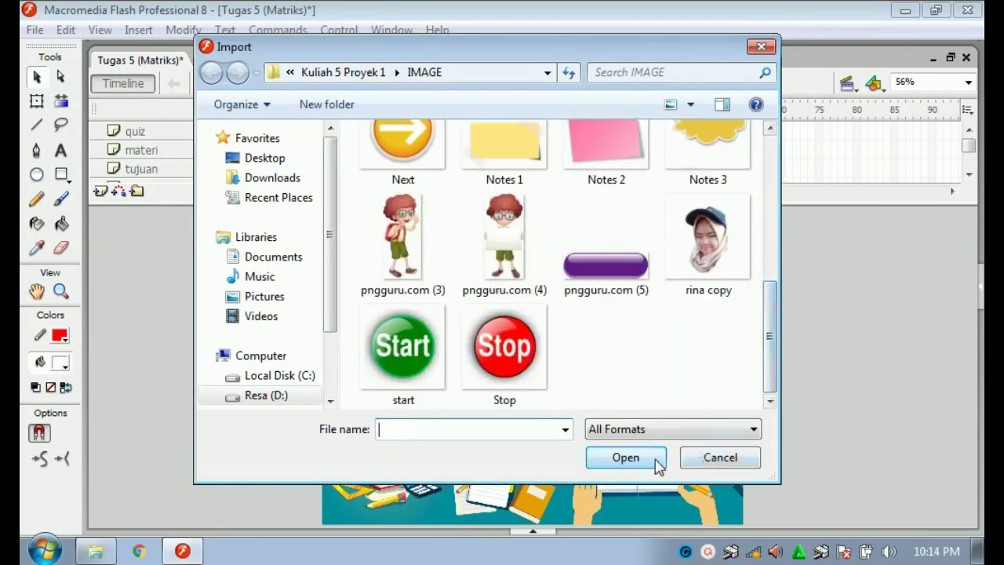
click(692, 461)
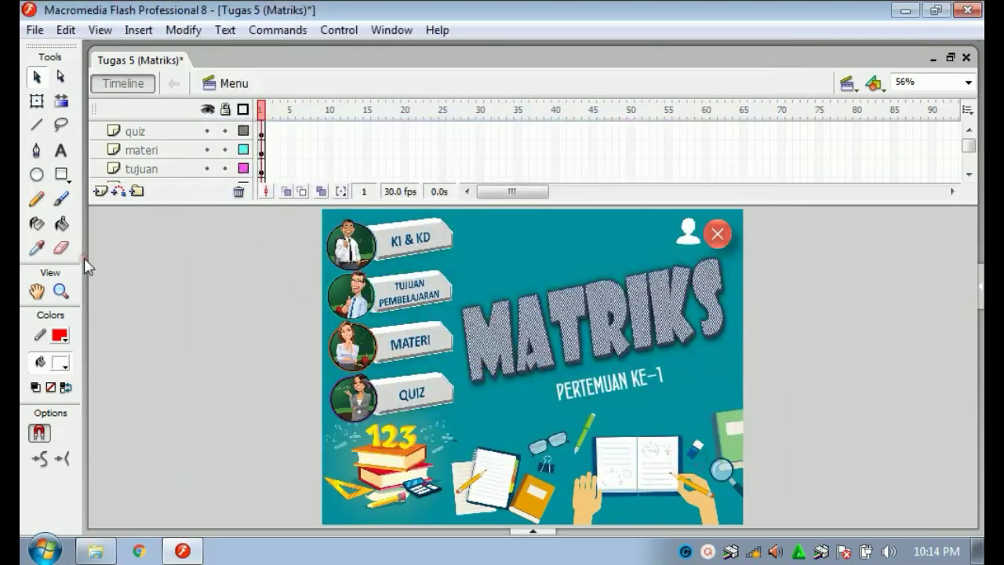
Try enlarging the first teacher image with Free Transform, then undo it.
click(362, 248)
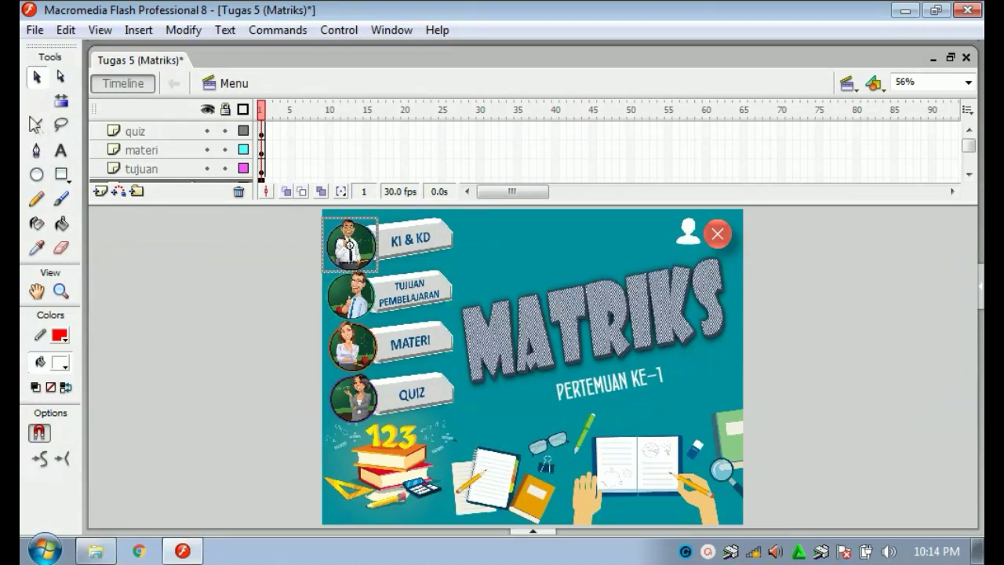
click(37, 101)
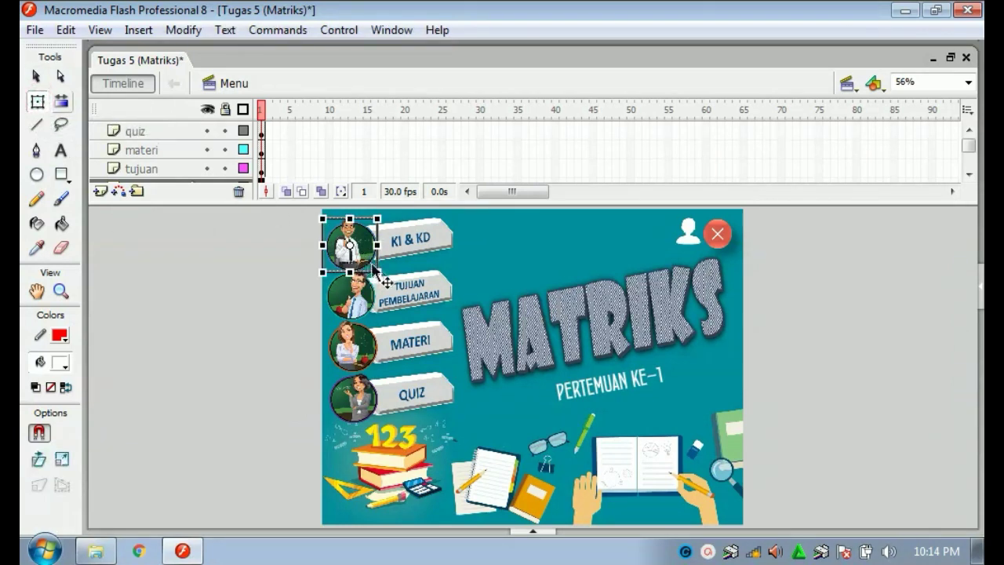
drag(378, 272, 421, 328)
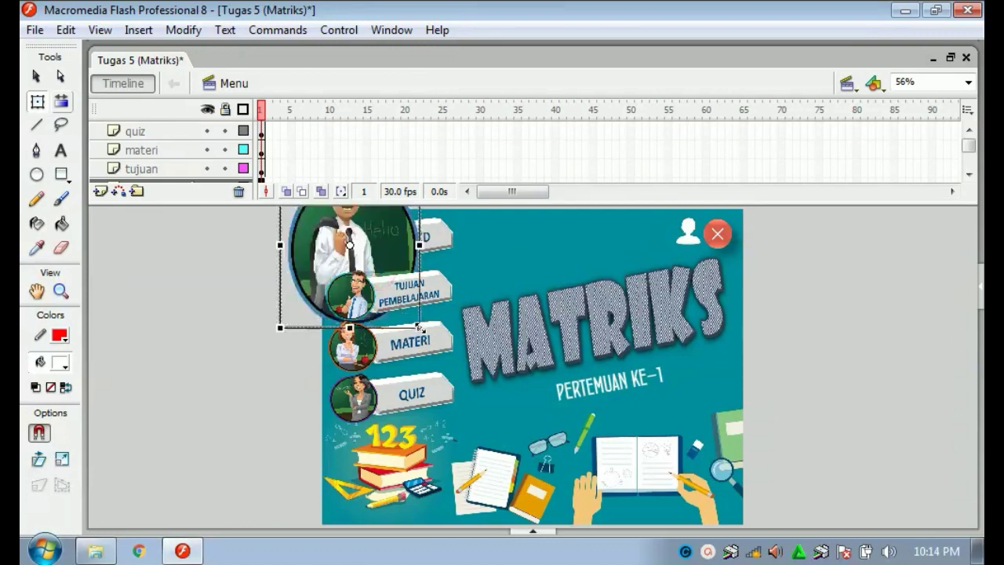
key(ctrl+z)
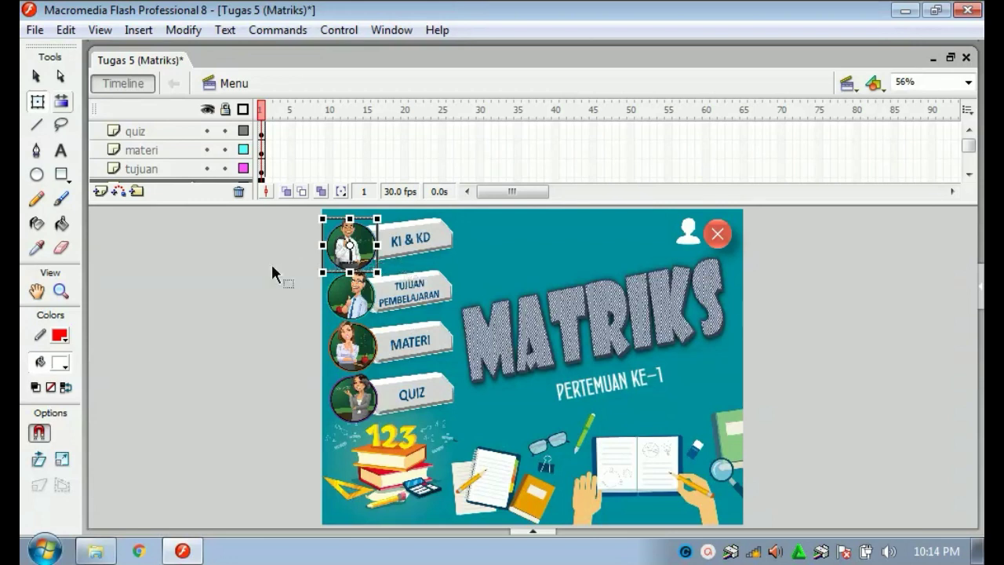
Check the KI & KD button selection and bring up the Proyek 1 folder.
click(240, 256)
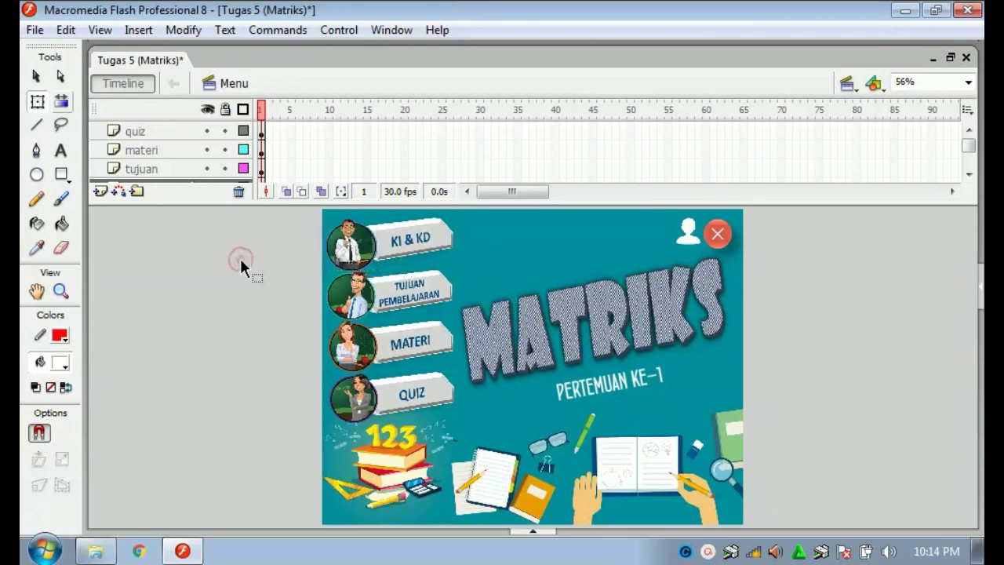
click(415, 242)
click(298, 273)
click(95, 551)
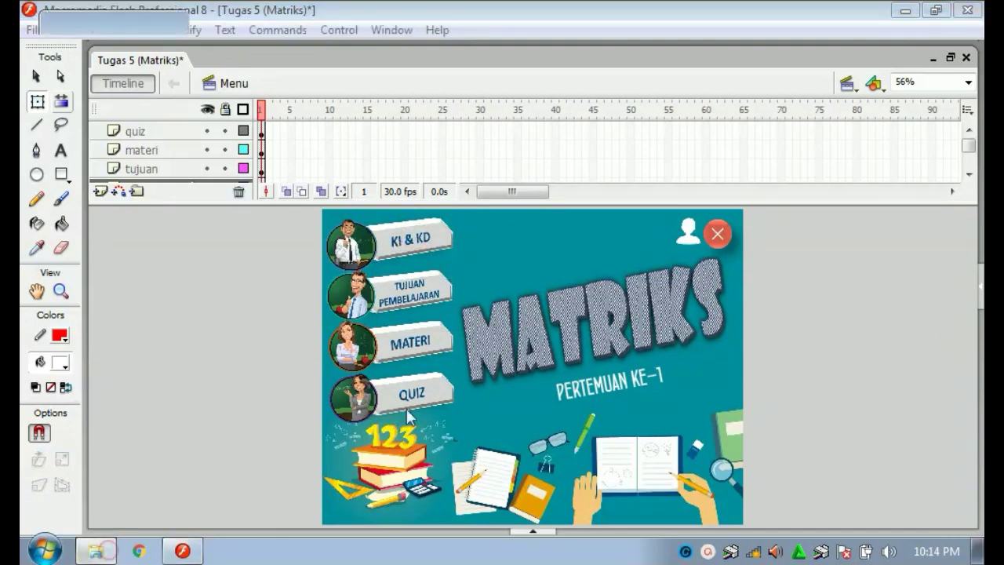
click(649, 342)
Open Proyek.pptx from the Proyek 1 folder.
click(597, 181)
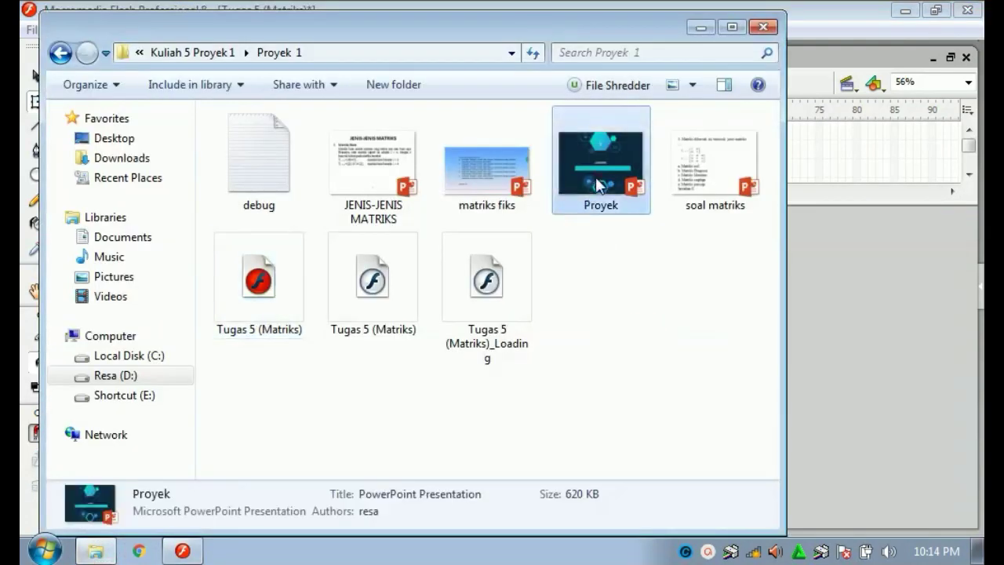
double_click(595, 177)
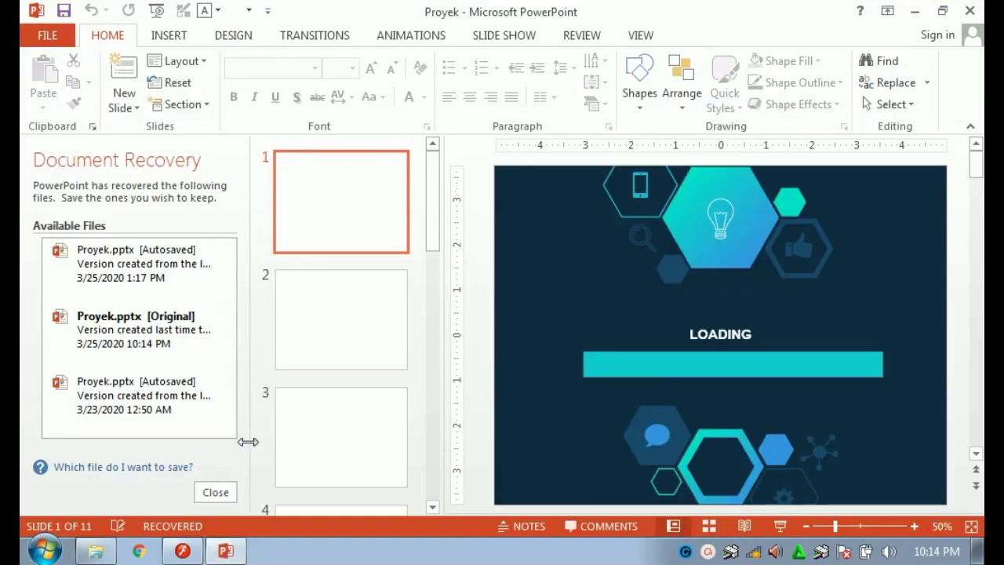
Close Document Recovery and select the KI & KD shape on the MATRIKS slide 3.
click(215, 493)
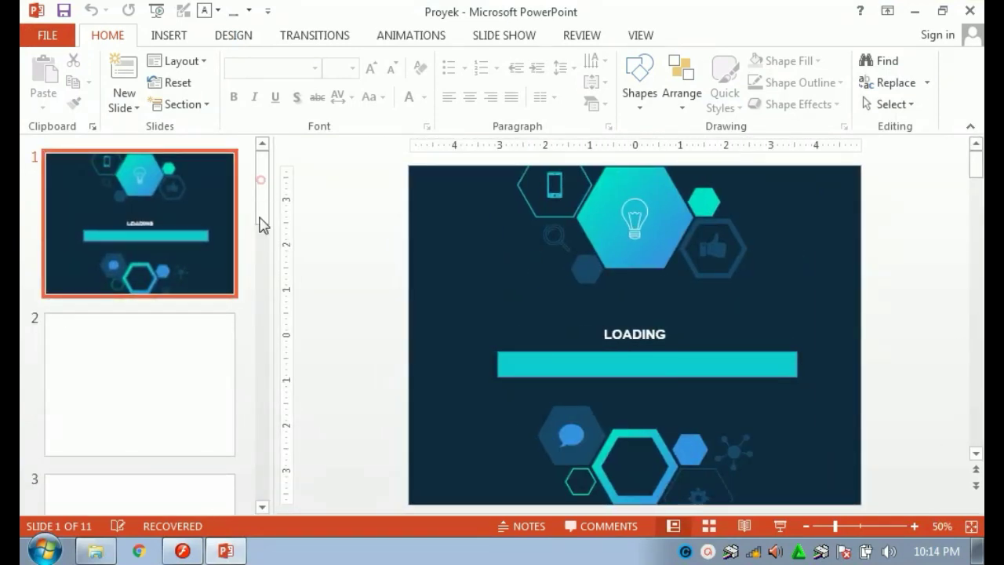
scroll(262, 224, down, 5)
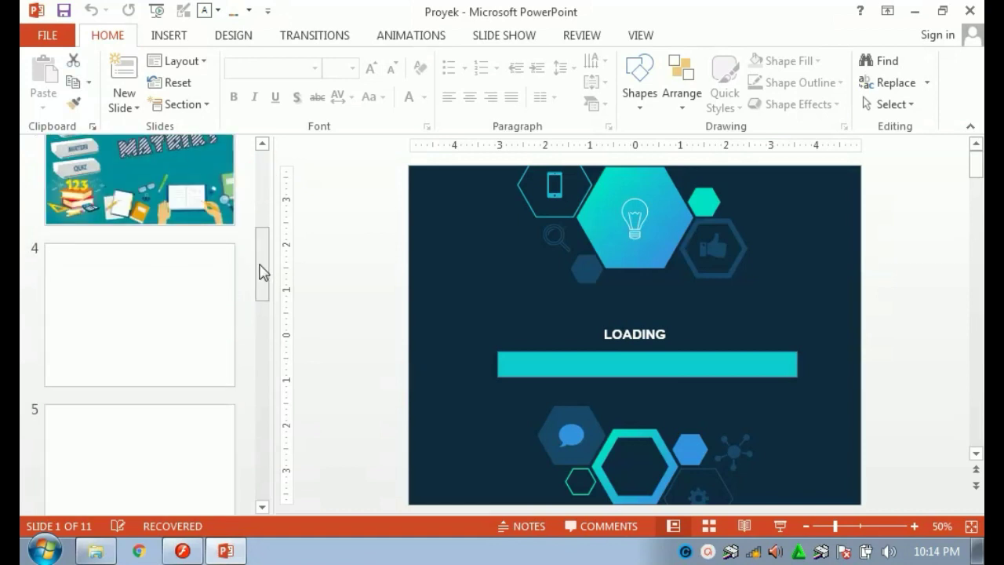
click(130, 173)
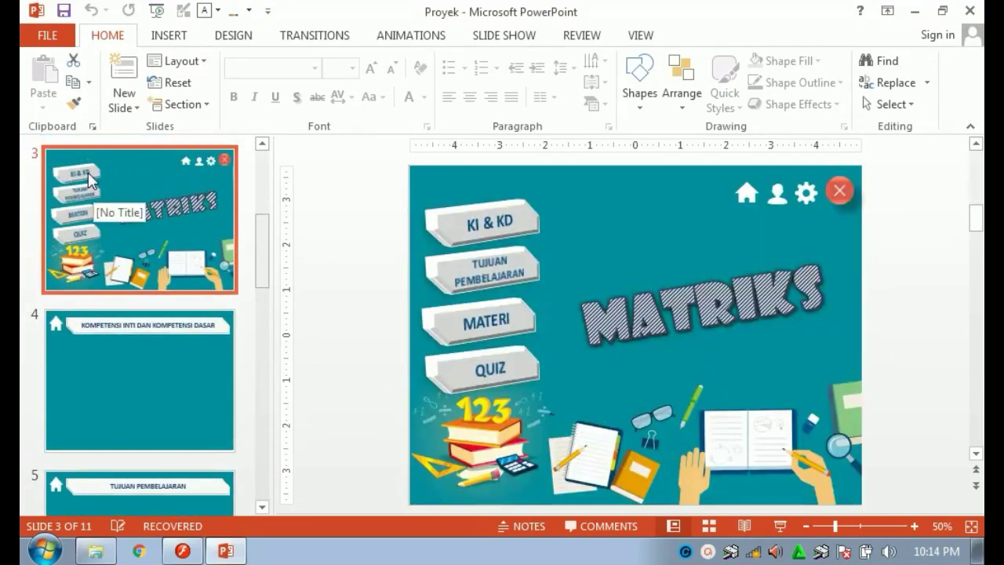
click(459, 224)
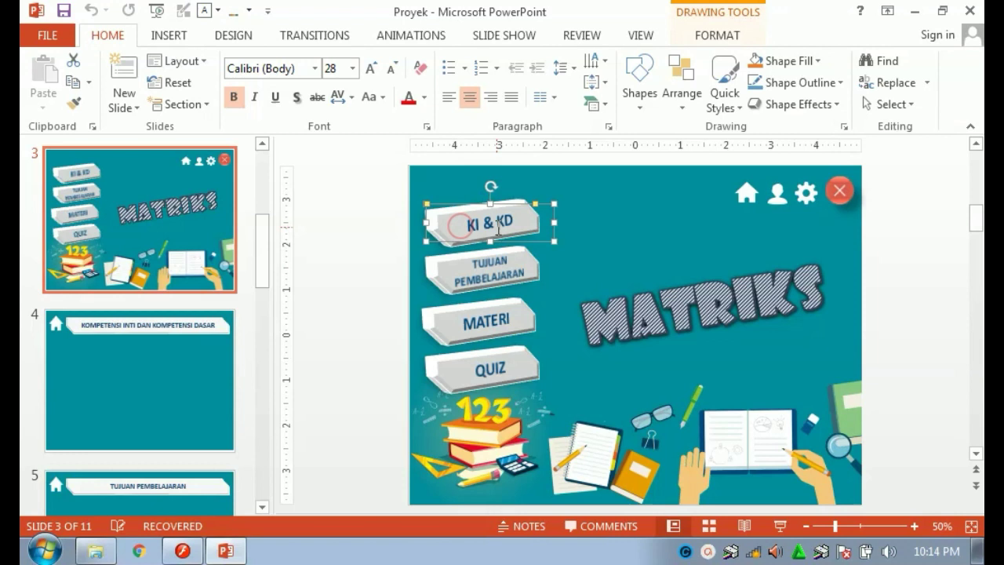
click(357, 257)
click(463, 225)
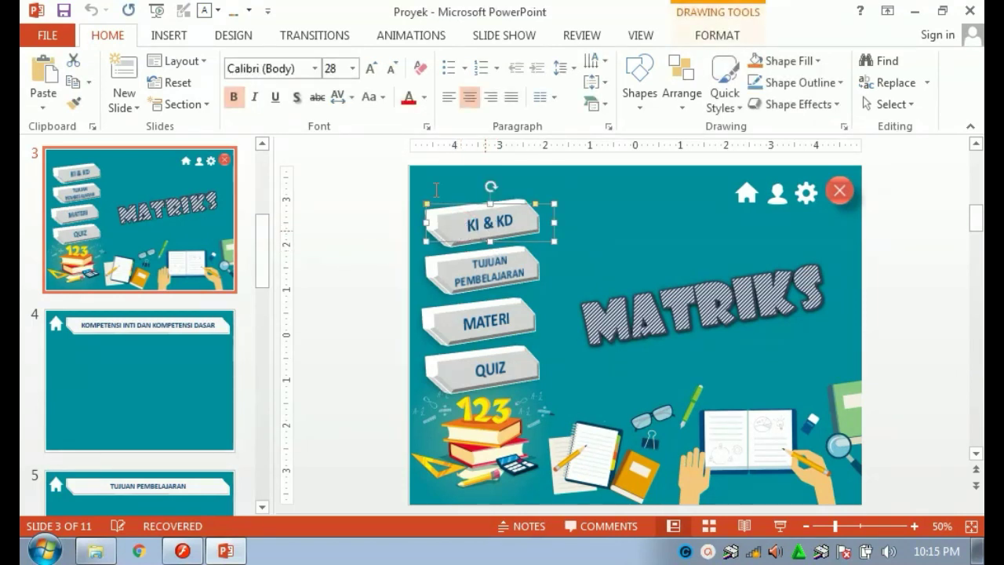
Look through the Insert Shapes gallery, then close it without adding anything.
click(195, 37)
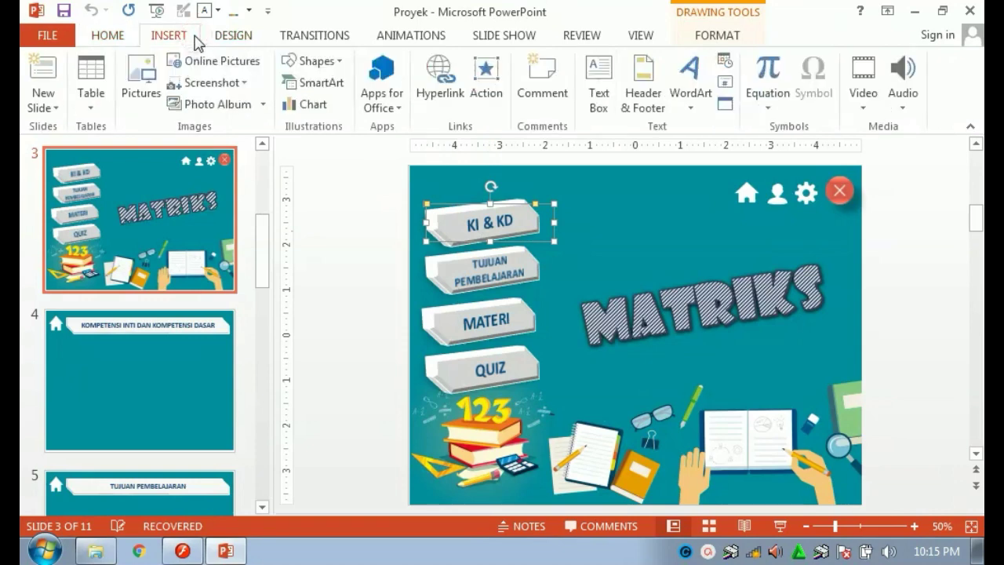
click(308, 61)
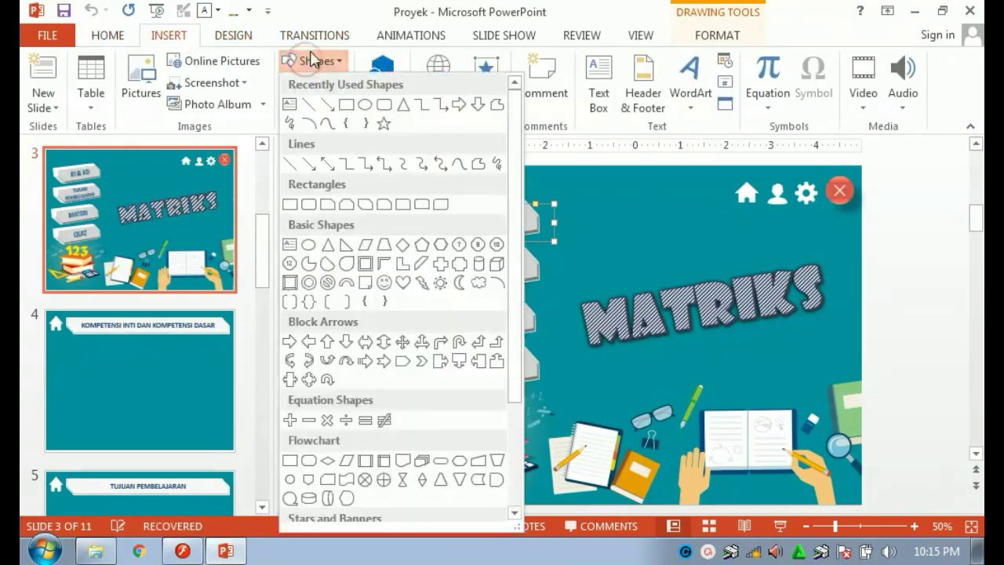
click(591, 171)
click(349, 225)
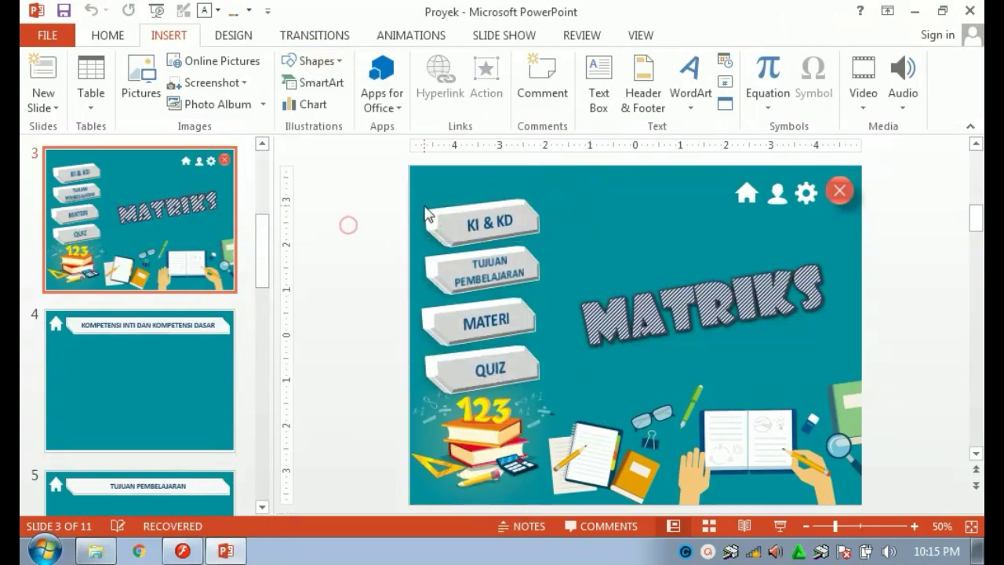
Copy the KI & KD button shape and switch back to Flash.
click(441, 232)
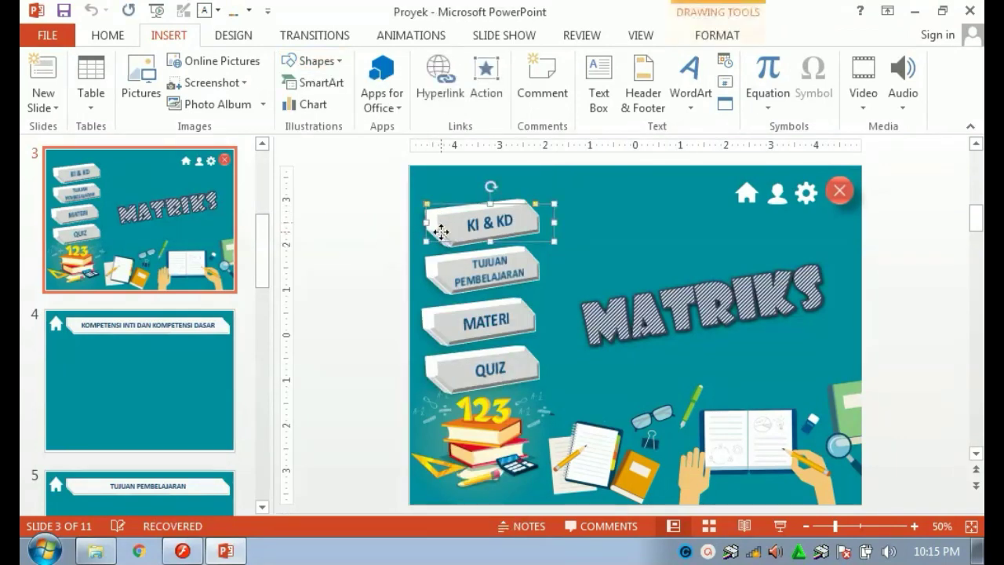
right_click(441, 232)
click(482, 233)
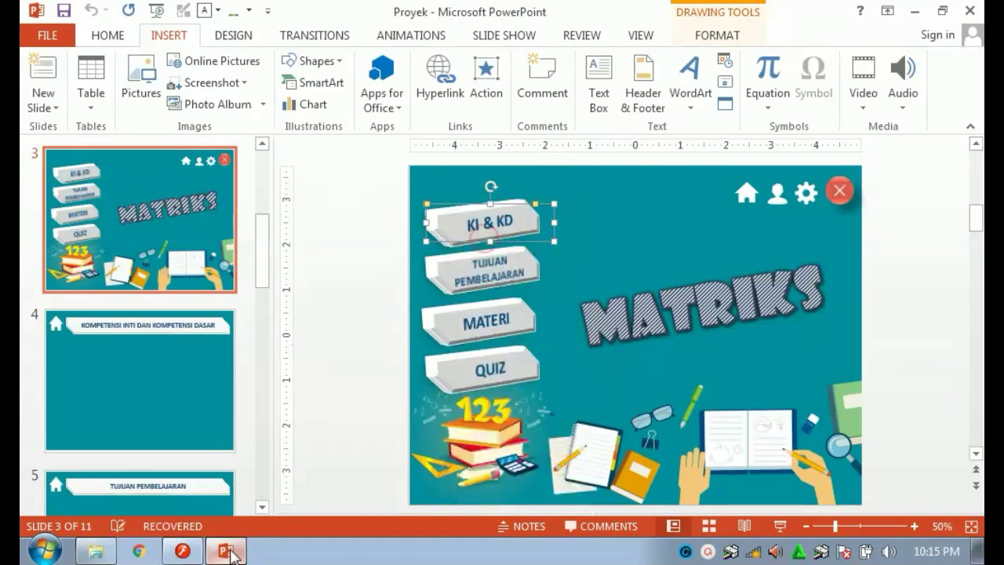
click(183, 551)
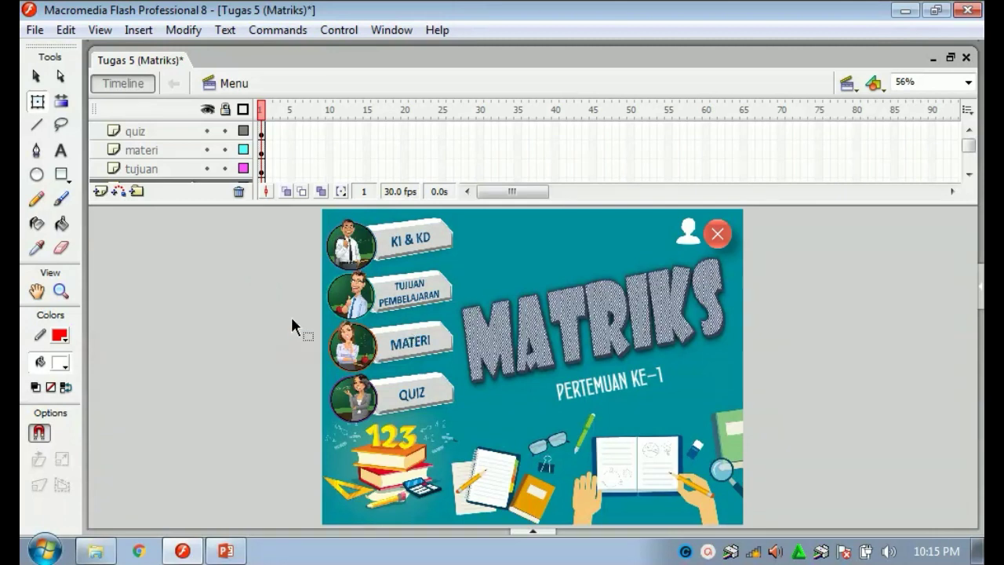
Check the KI & KD, Tujuan Pembelajaran, Materi and Quiz buttons on the menu stage.
click(435, 240)
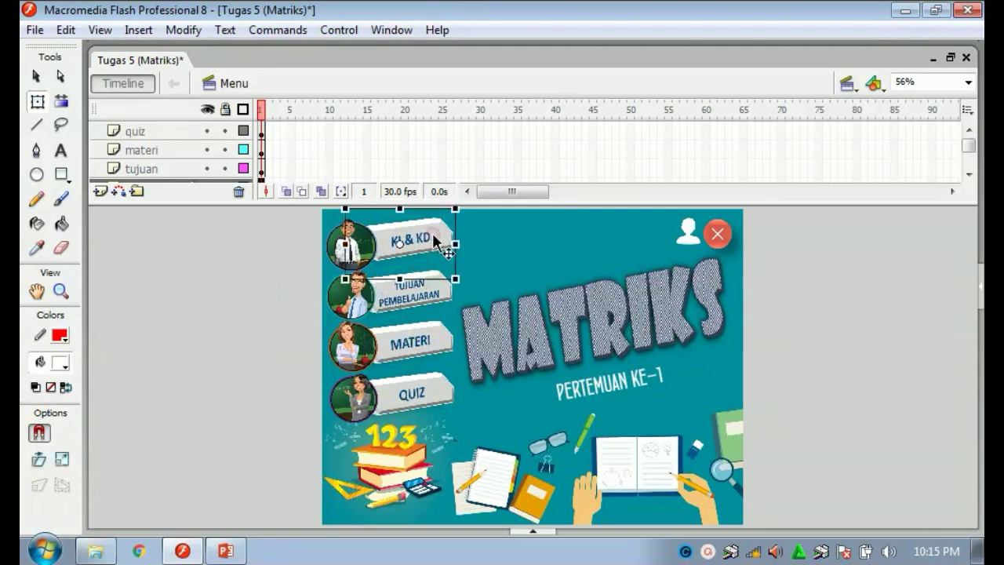
click(424, 292)
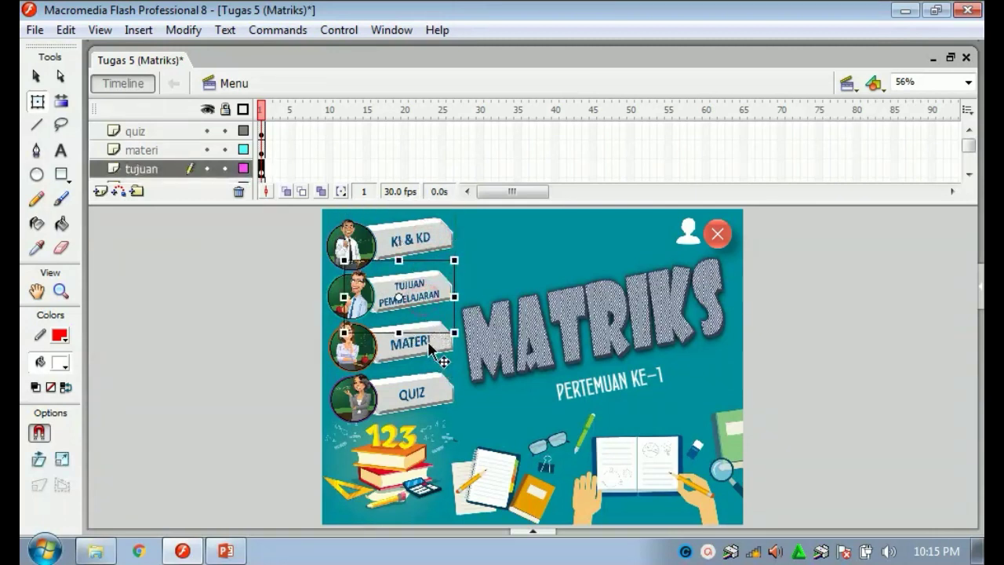
click(428, 345)
click(423, 396)
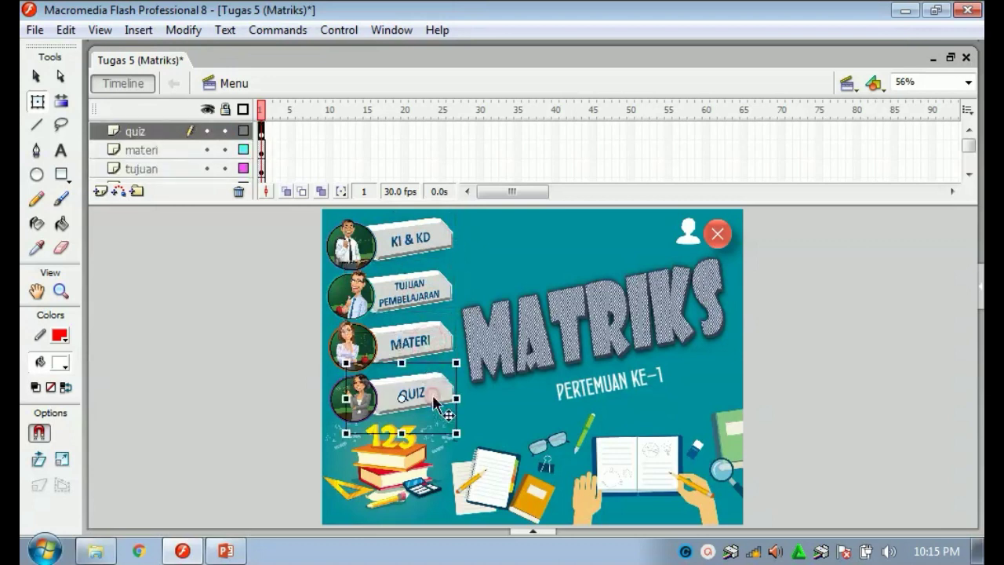
click(260, 357)
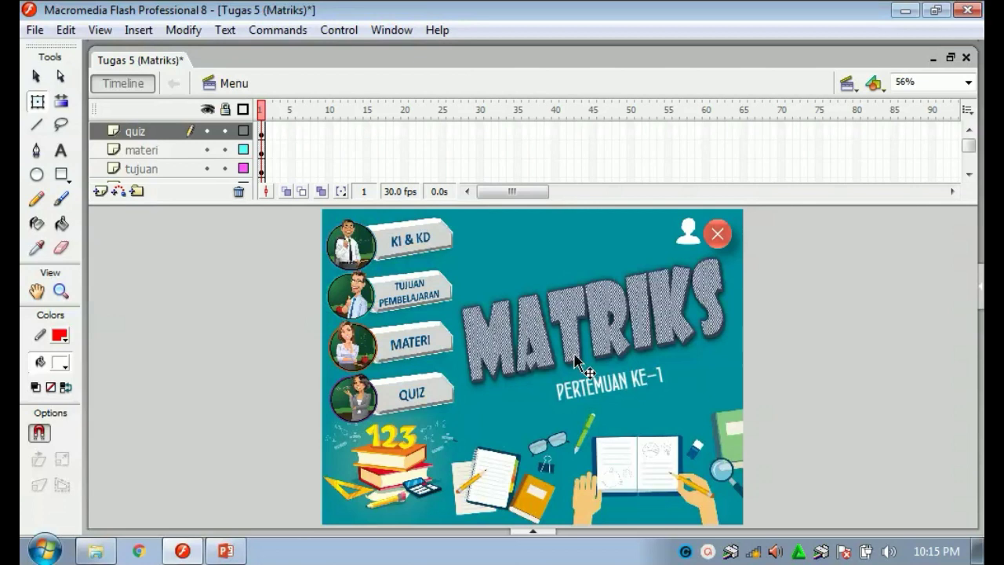
Select the MATRIKS title, test-play the Menu scene, and close the Flash Player.
click(578, 309)
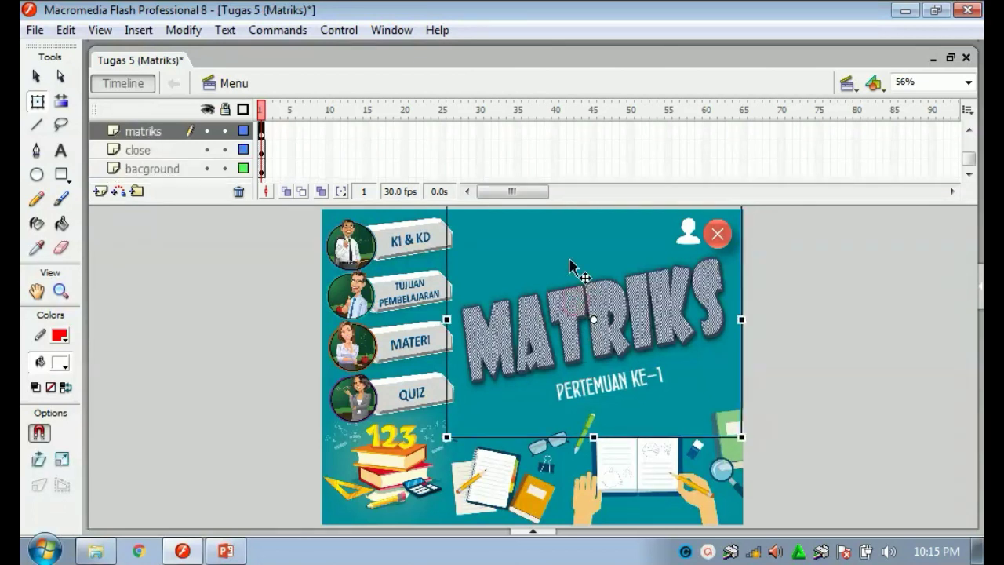
key(ctrl+Return)
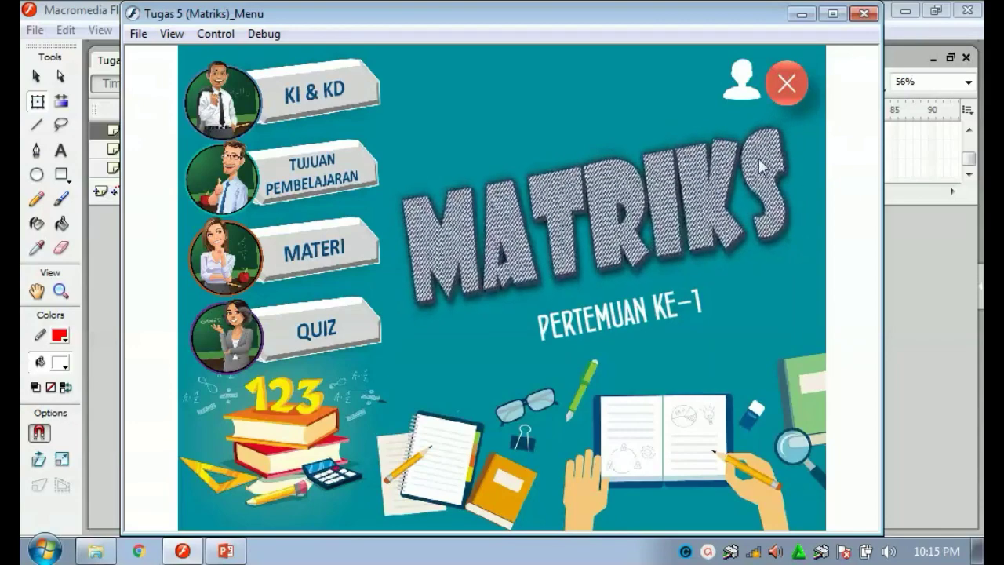
click(863, 14)
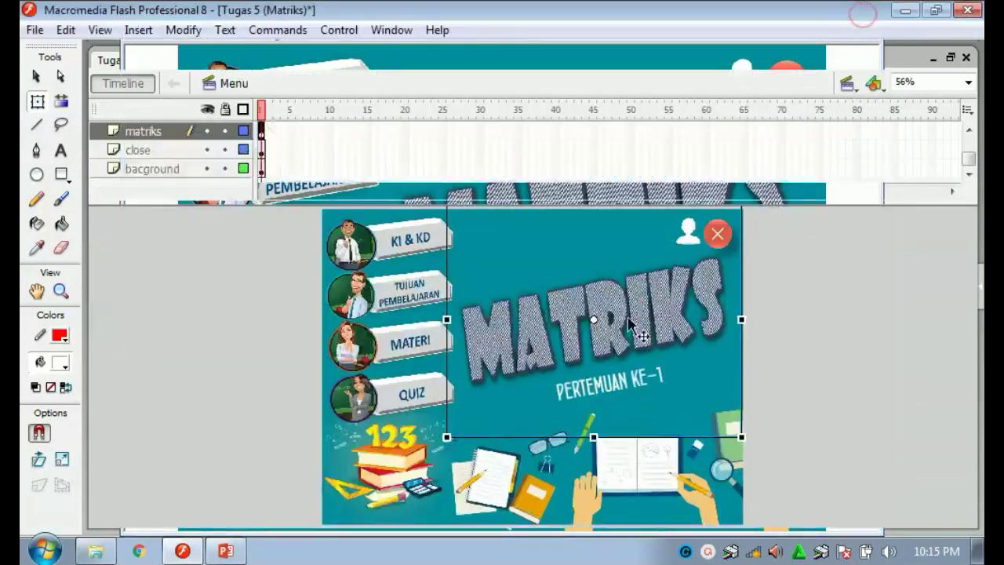
Convert the MATRIKS title artwork into the movie clip Symbol 4.
right_click(570, 324)
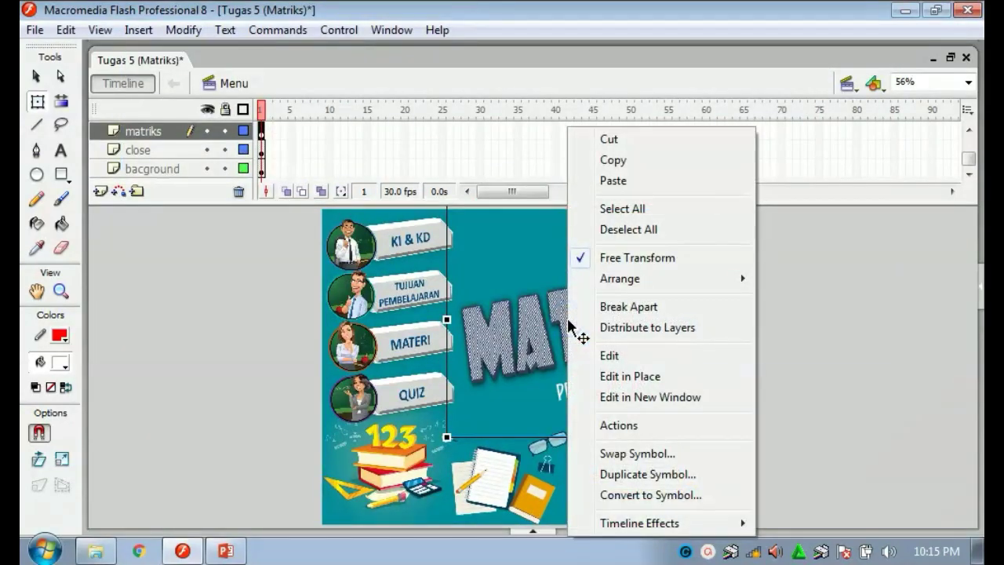
click(615, 495)
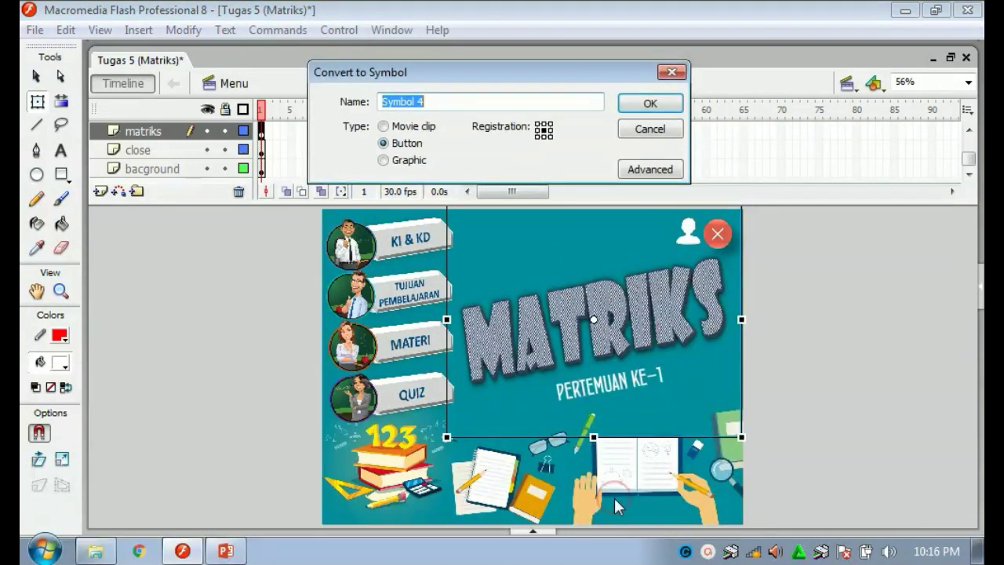
click(391, 127)
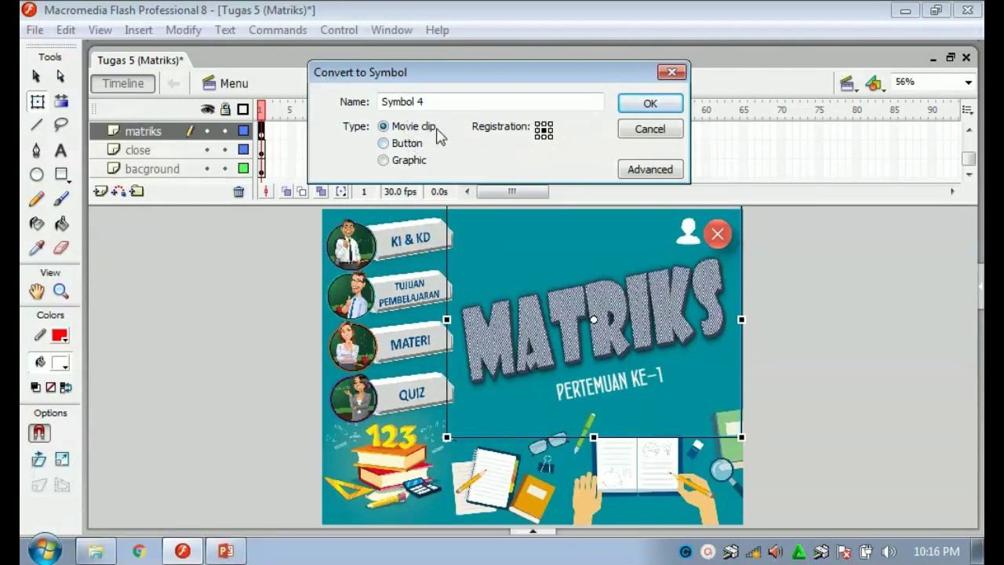
click(645, 104)
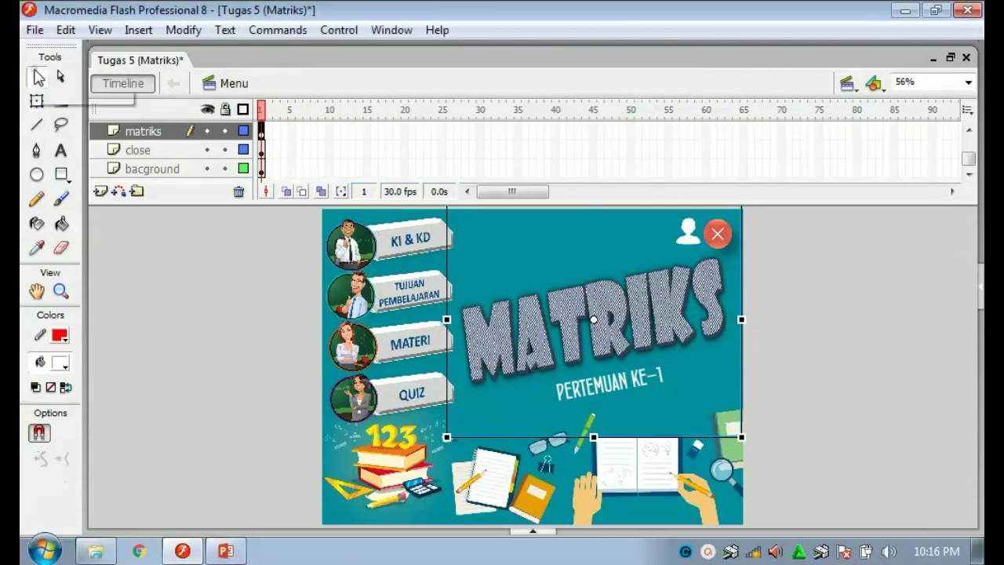
click(36, 76)
double_click(608, 320)
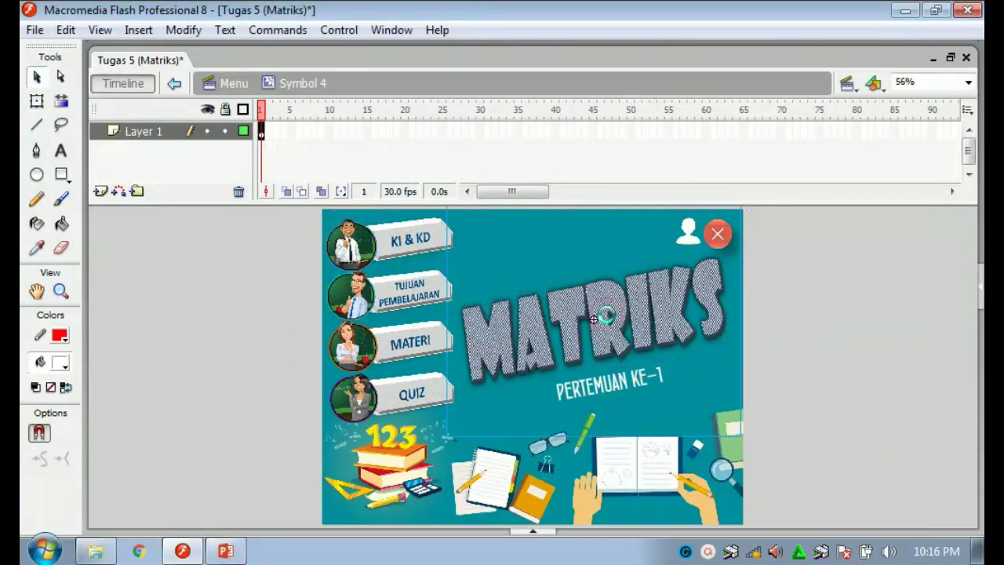
double_click(601, 315)
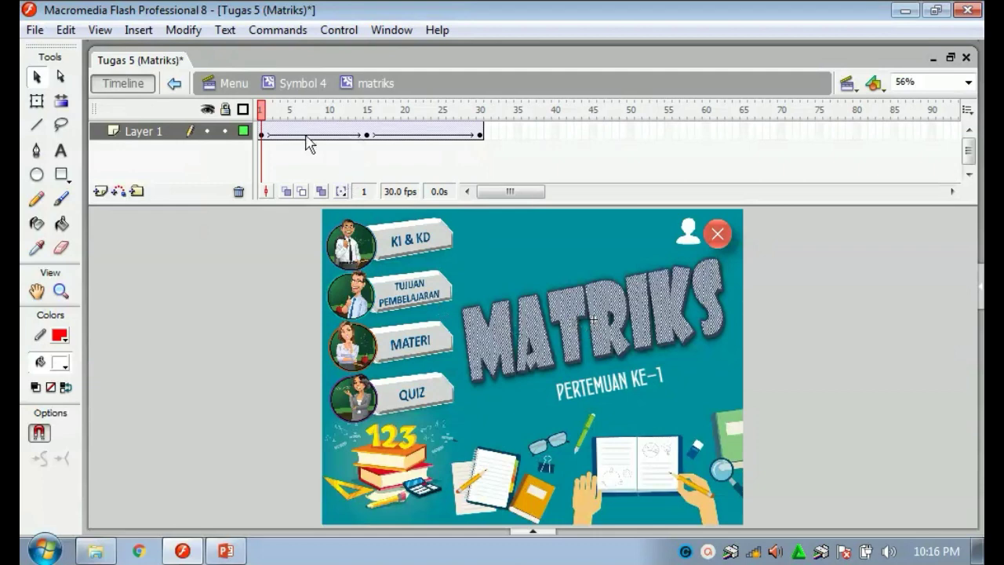
click(263, 136)
right_click(262, 137)
click(260, 129)
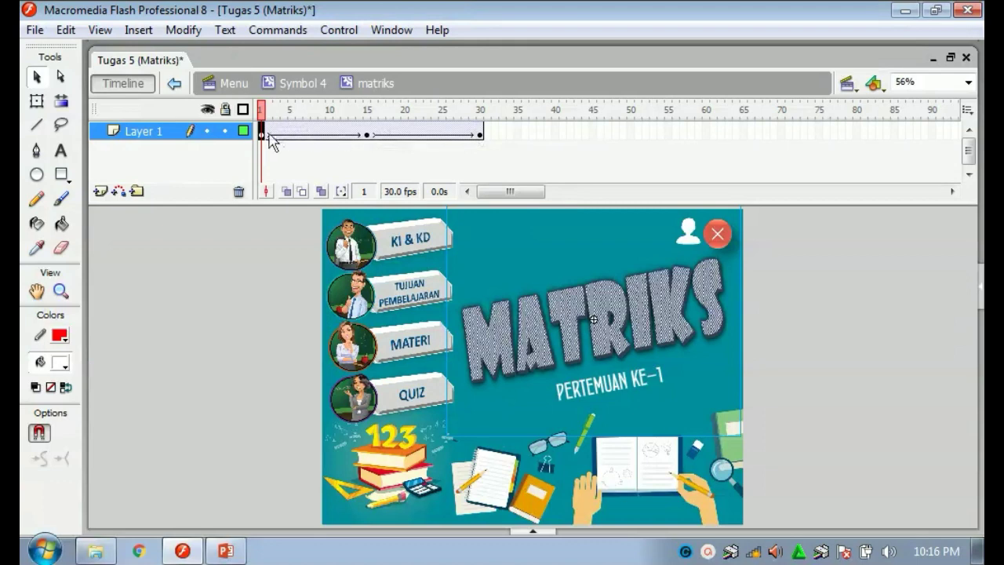
click(369, 137)
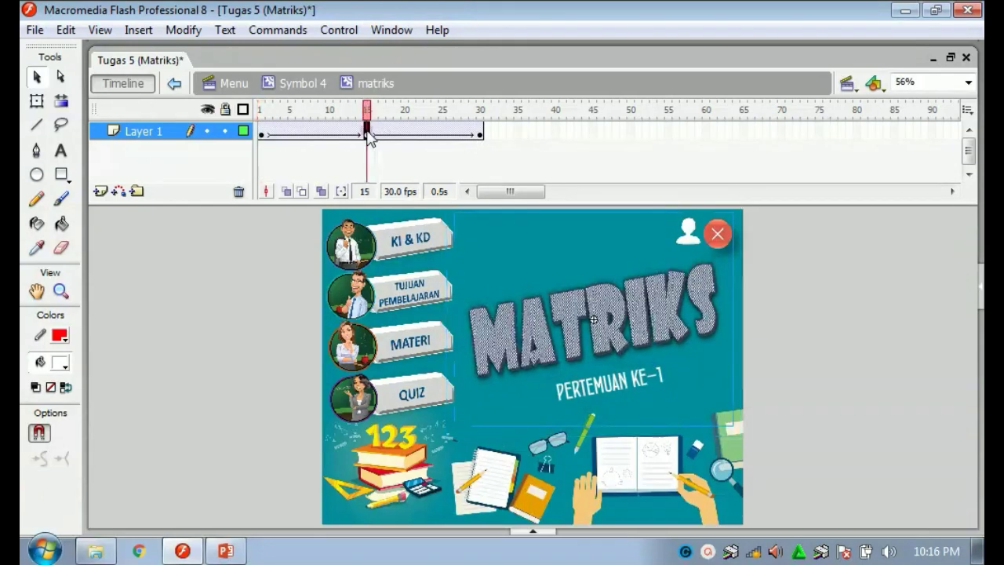
click(480, 135)
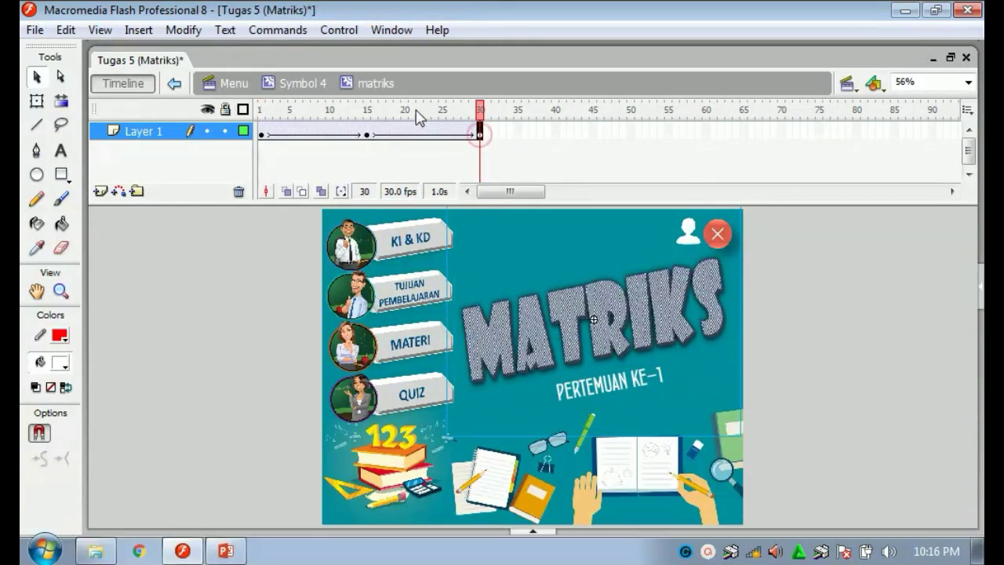
mouse_move(415, 112)
mouse_down()
mouse_move(300, 113)
mouse_move(405, 112)
mouse_up()
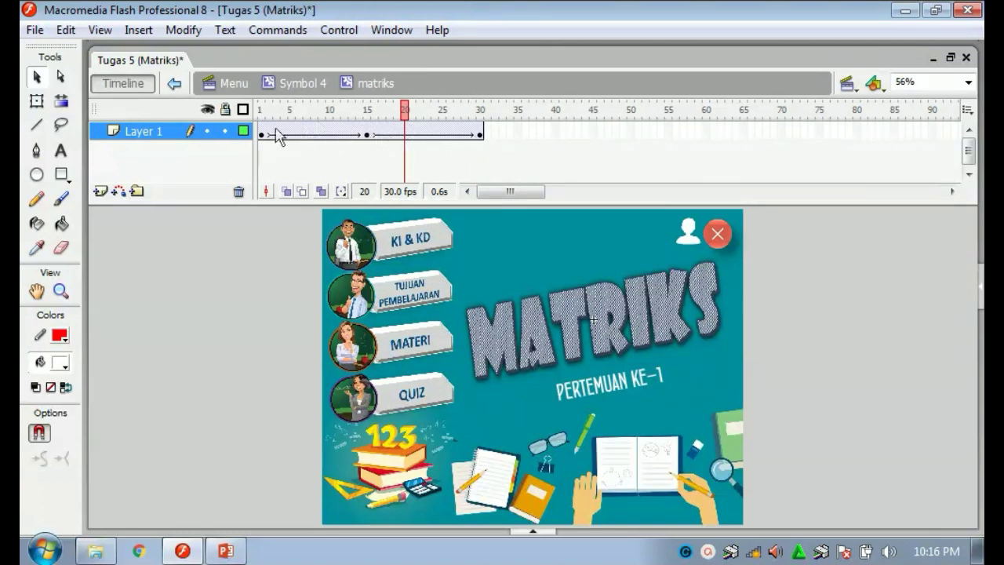
double_click(230, 263)
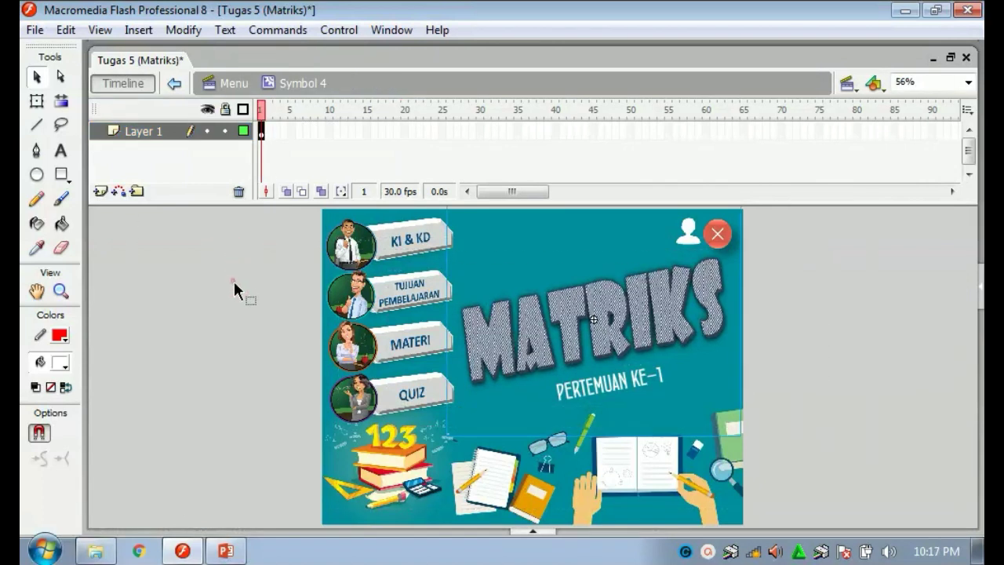
click(233, 279)
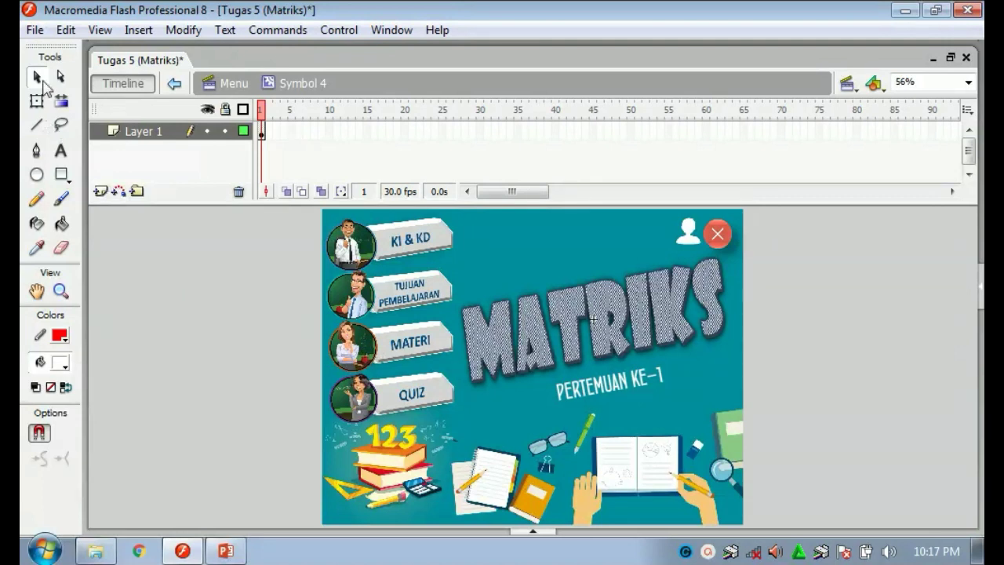
click(187, 272)
Return to the Menu scene and cancel converting KI & KD into a button symbol.
double_click(255, 262)
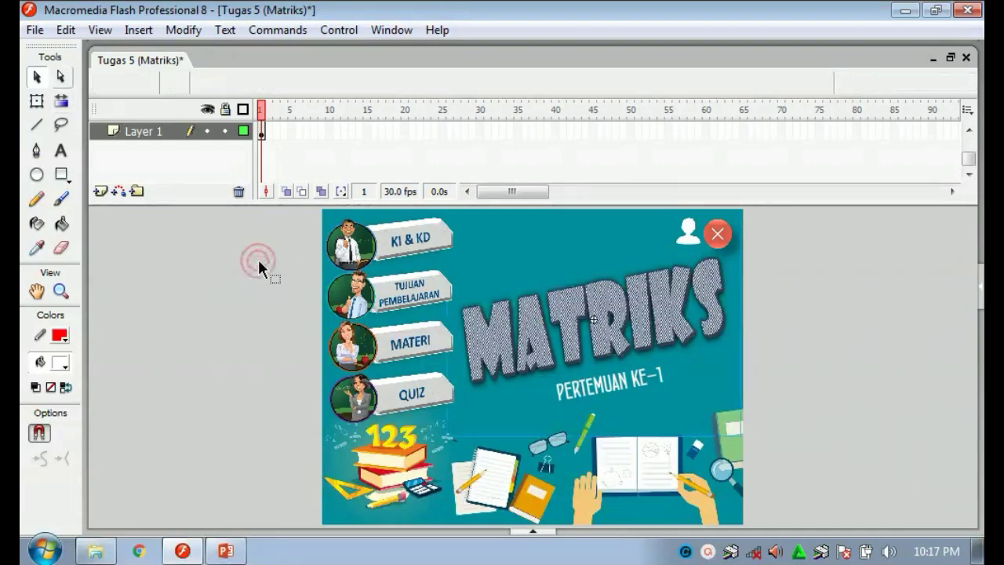
right_click(394, 248)
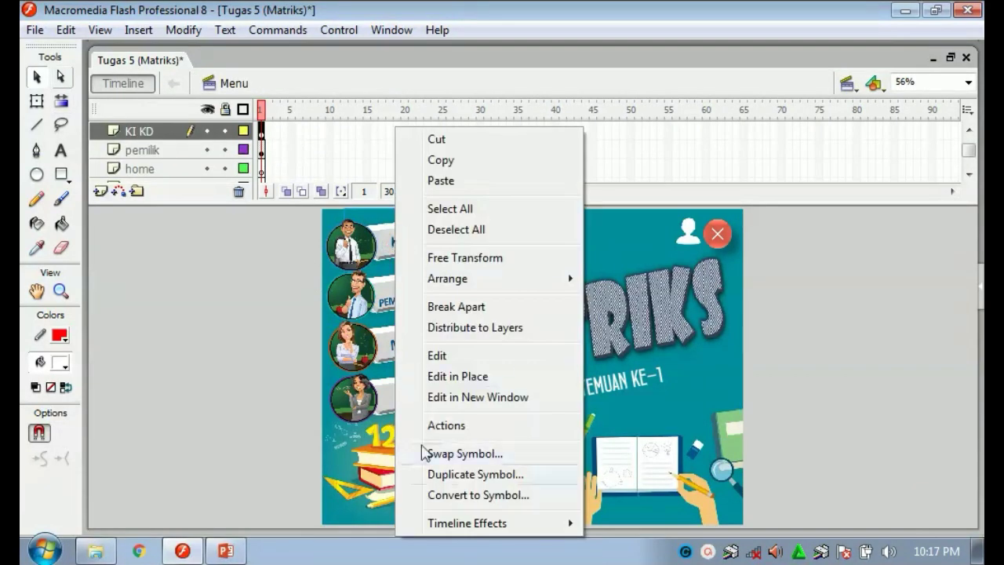
click(440, 496)
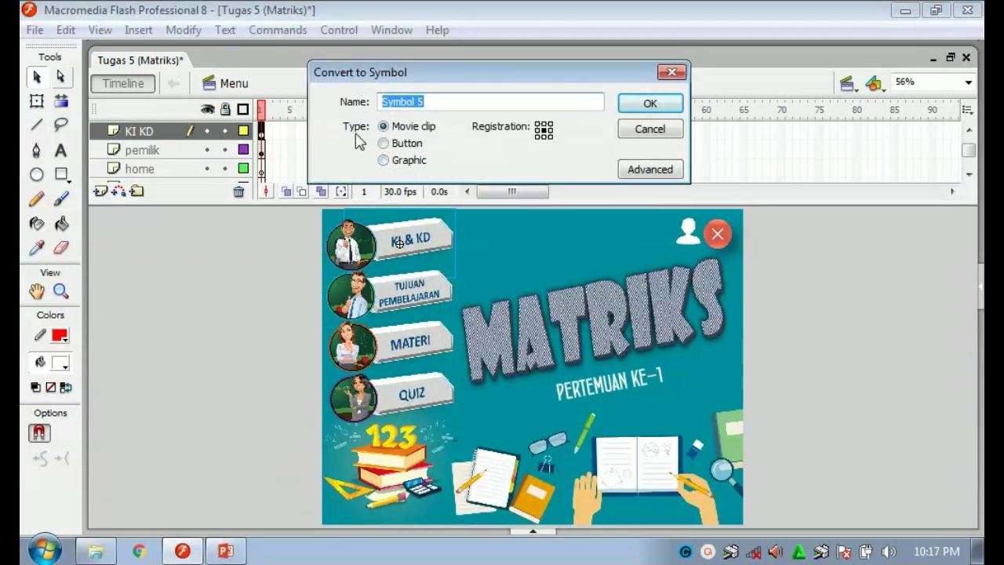
click(384, 143)
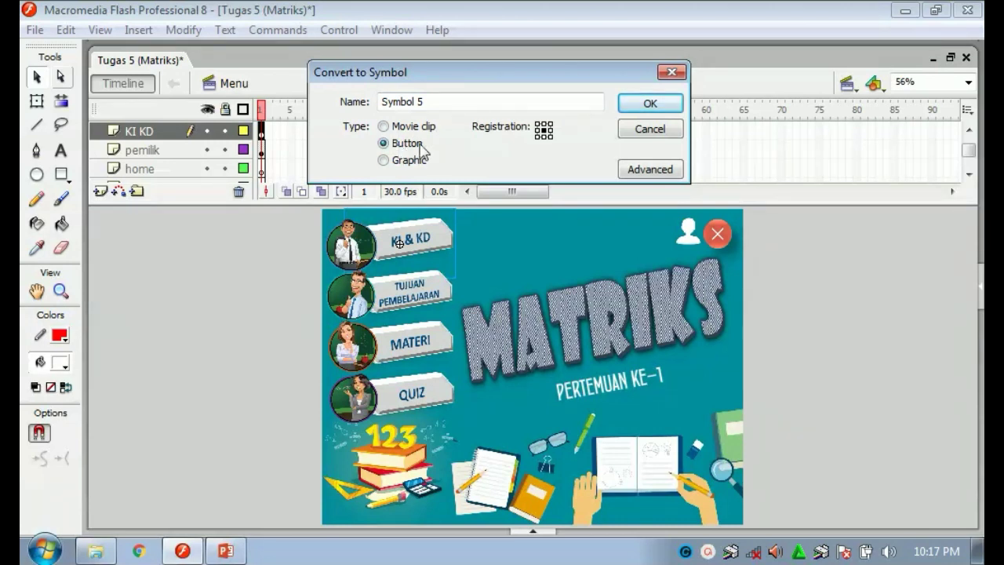
click(670, 72)
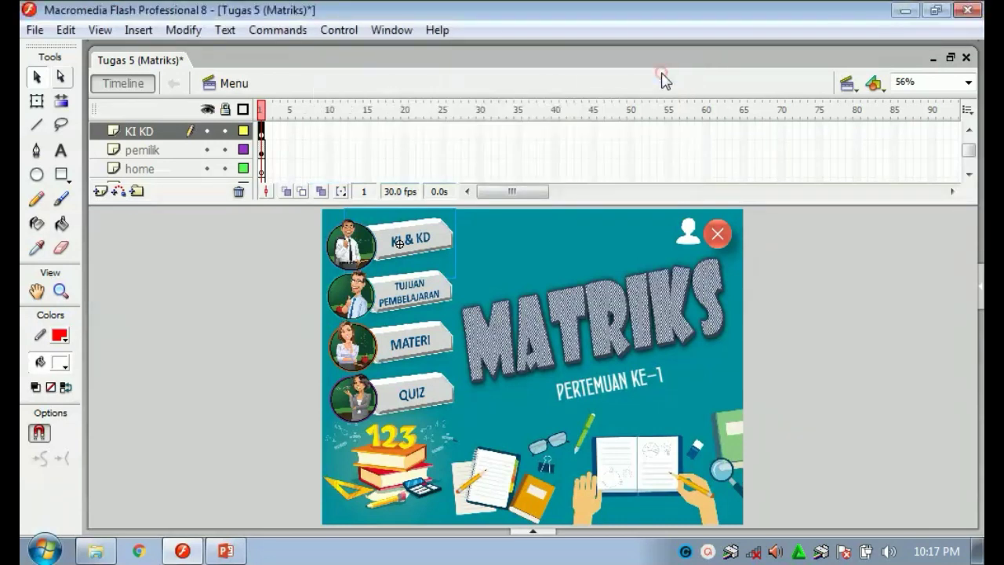
Open the Actions script for the KI & KD button.
click(168, 248)
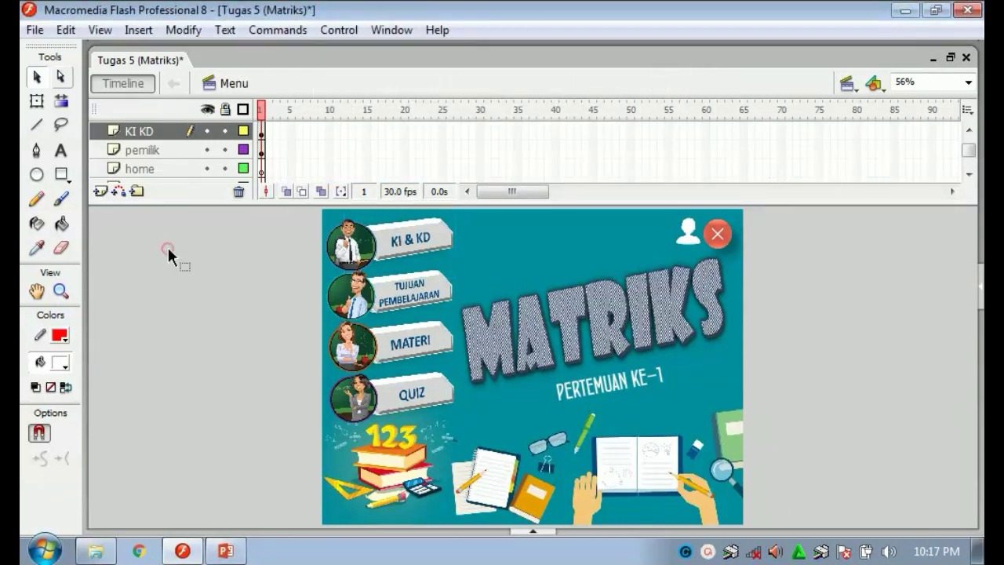
right_click(402, 244)
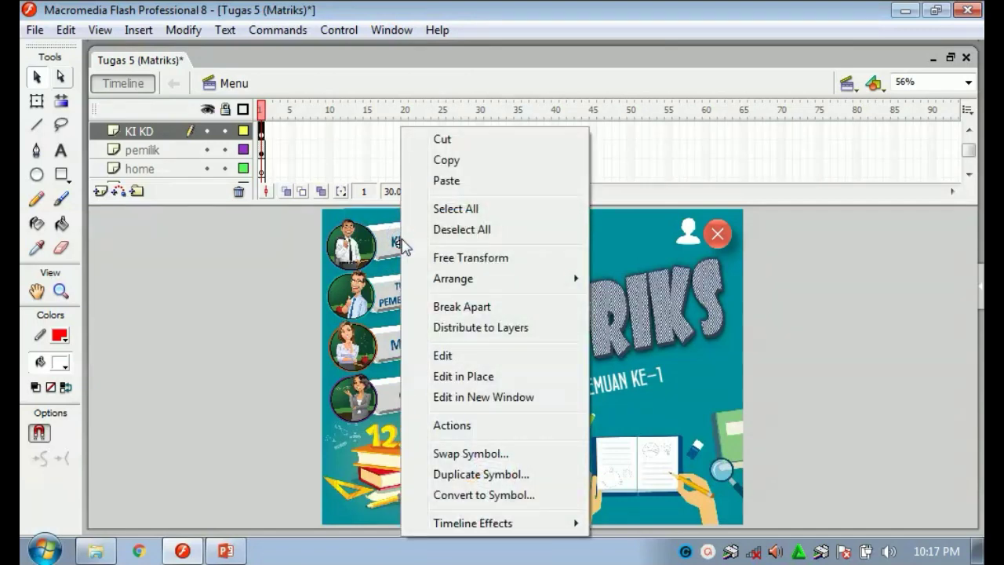
click(456, 424)
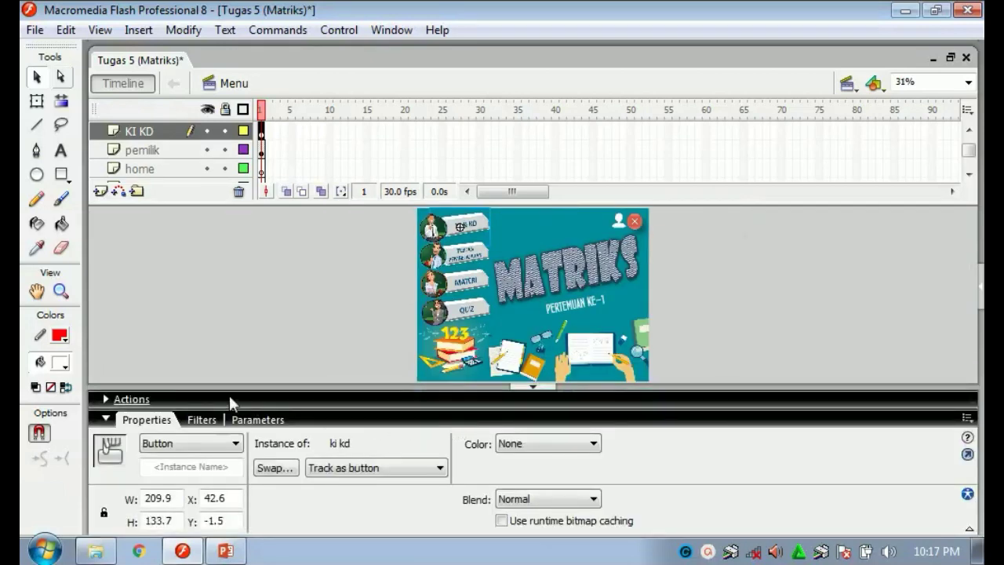
Insert nextFrame() on line 4 of the KI KD button script and run Check Syntax.
click(115, 399)
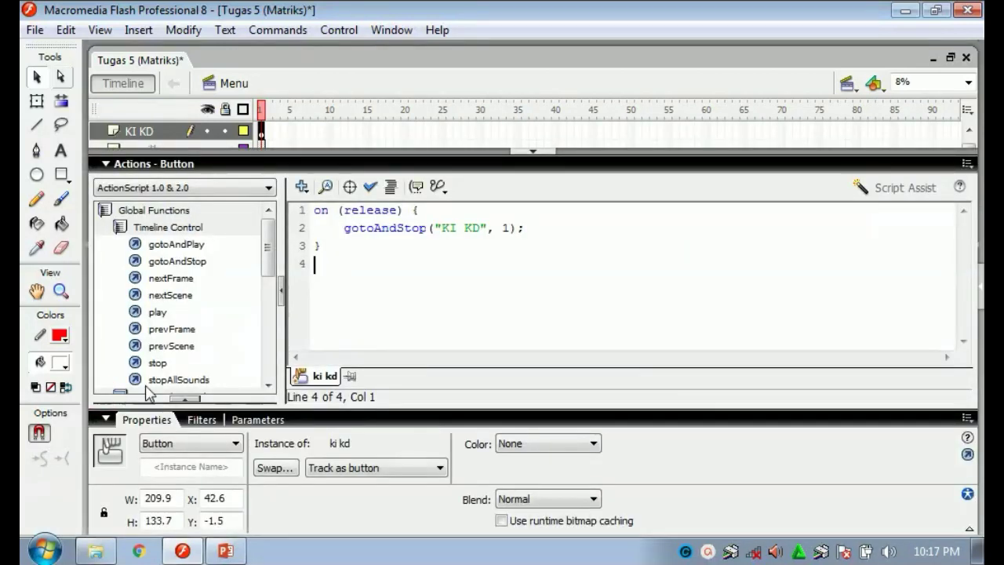
click(373, 293)
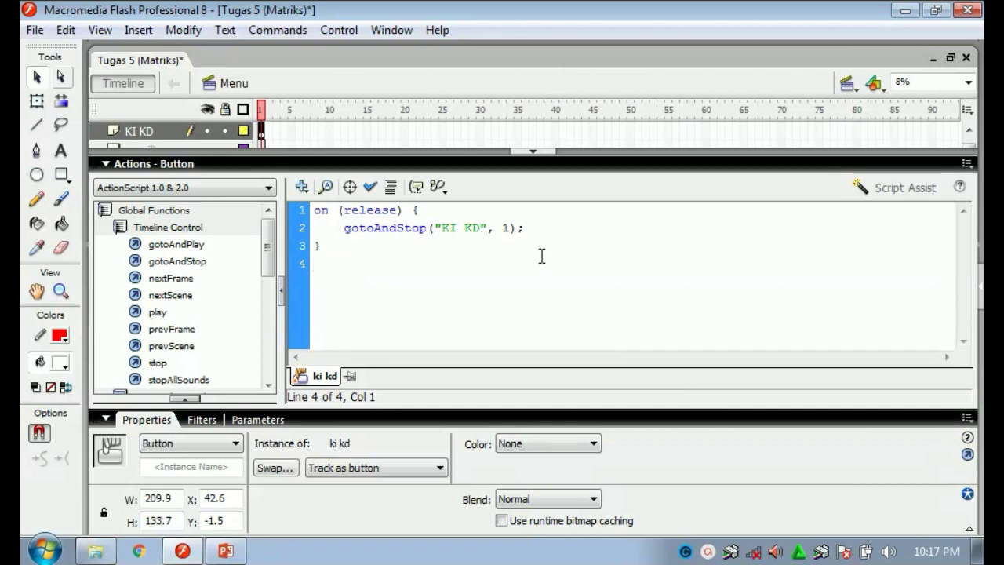
click(170, 278)
double_click(170, 279)
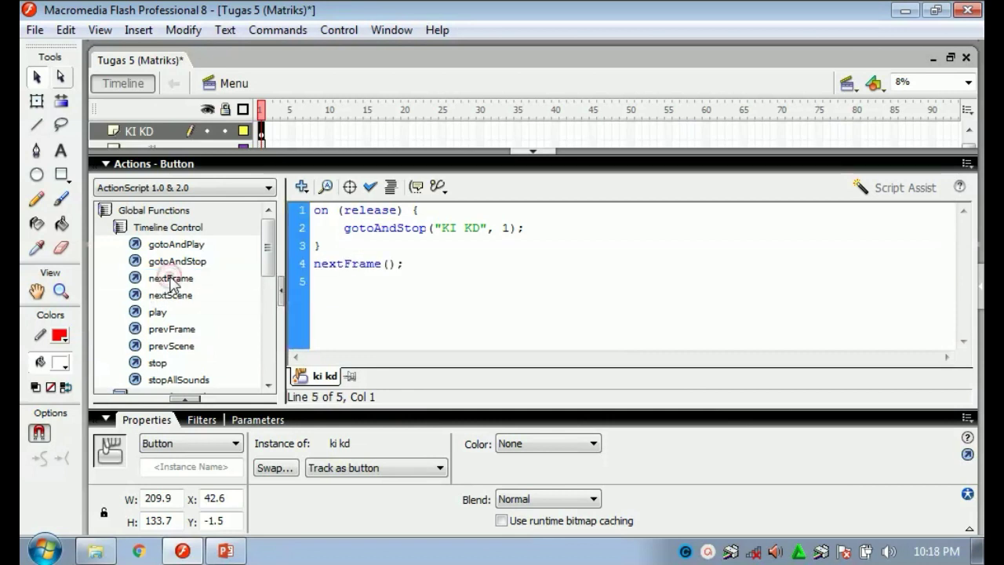
click(350, 265)
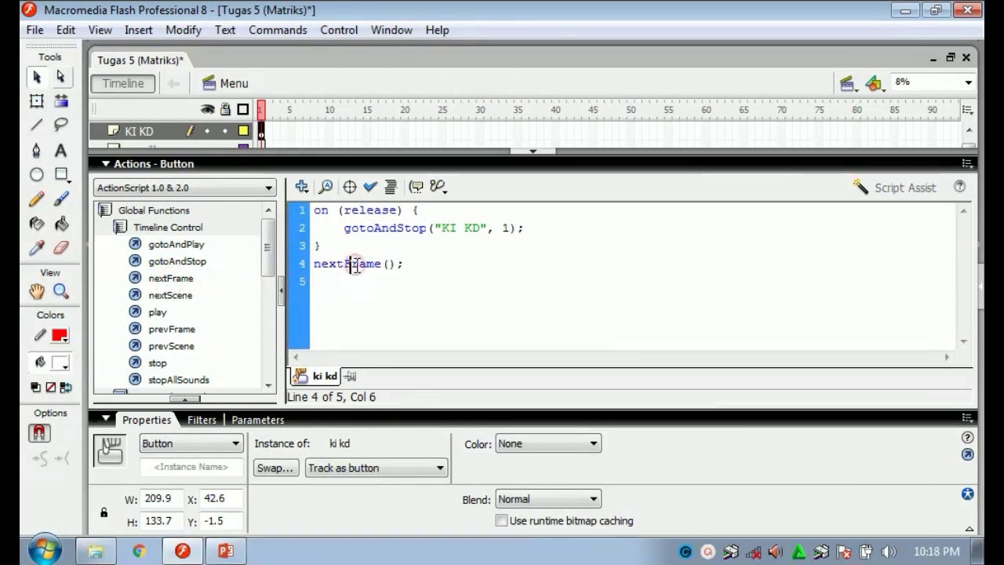
click(417, 265)
click(364, 188)
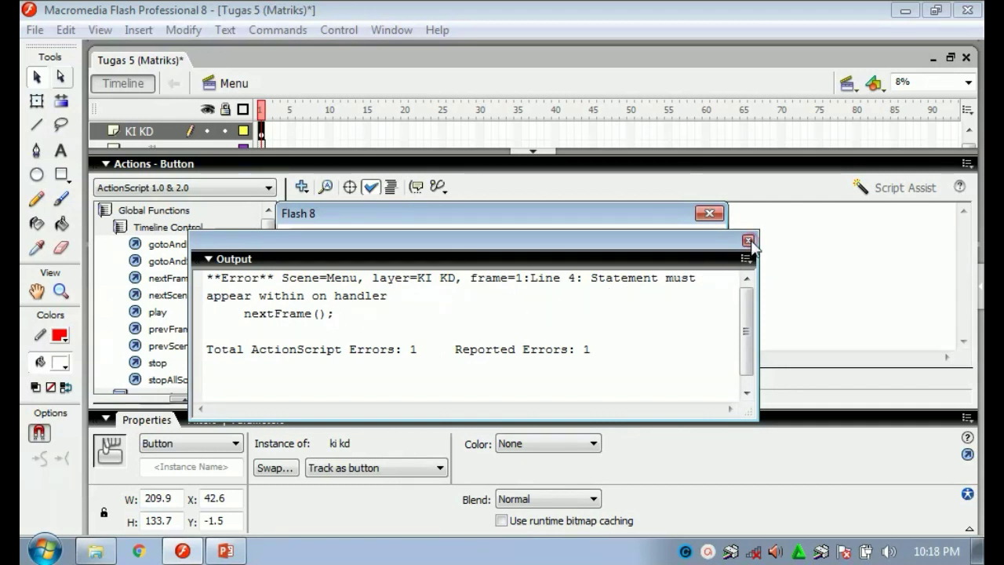
Dismiss the error and Output panel, then undo the stray nextFrame() line.
click(710, 212)
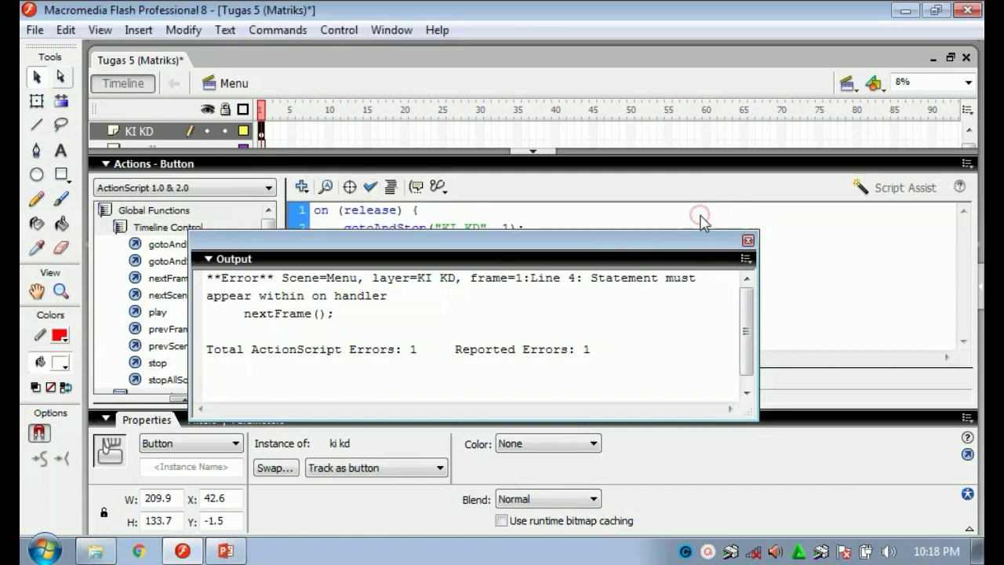
click(747, 242)
click(562, 280)
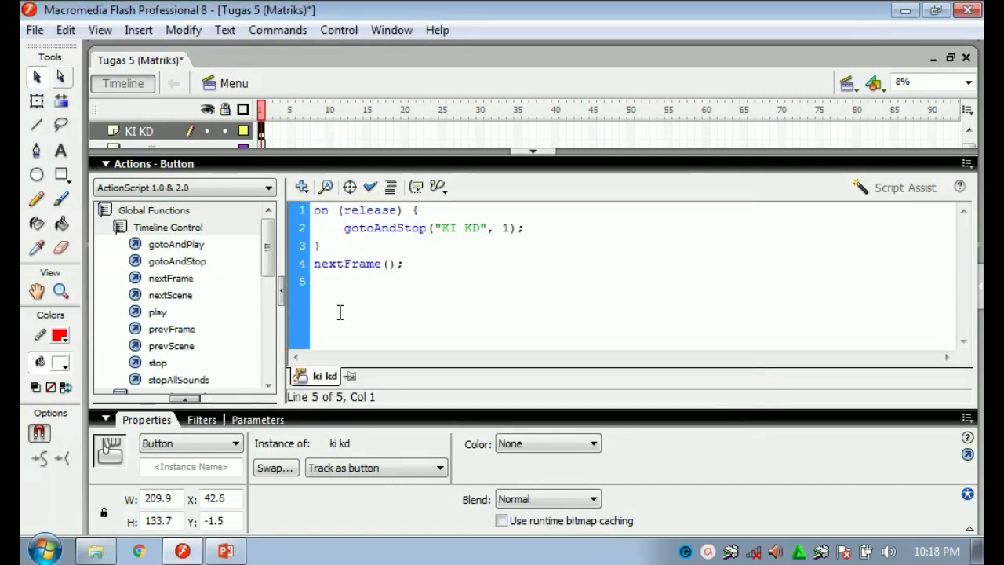
key(ctrl+z)
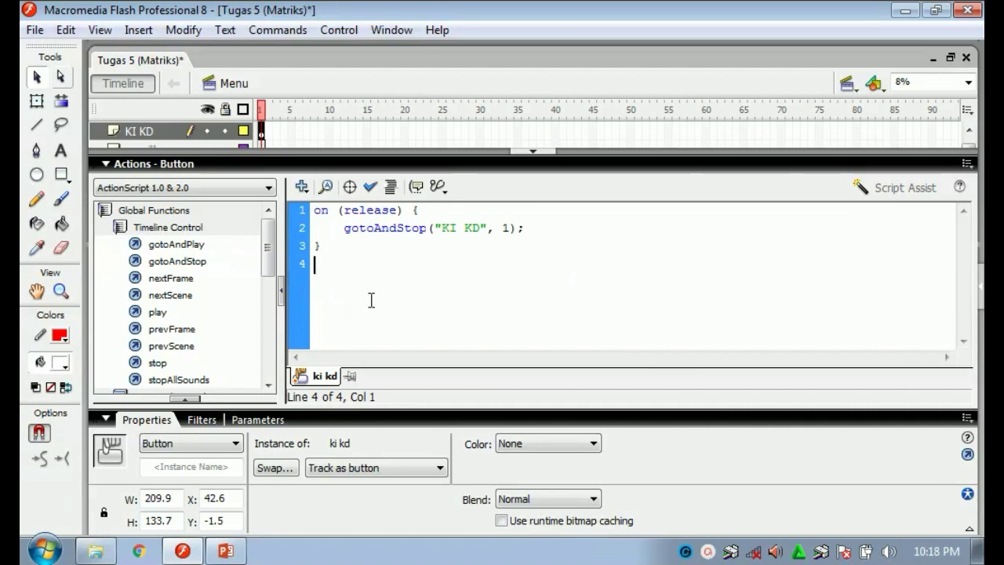
Recheck the syntax with no errors found and hide the script panel.
click(372, 188)
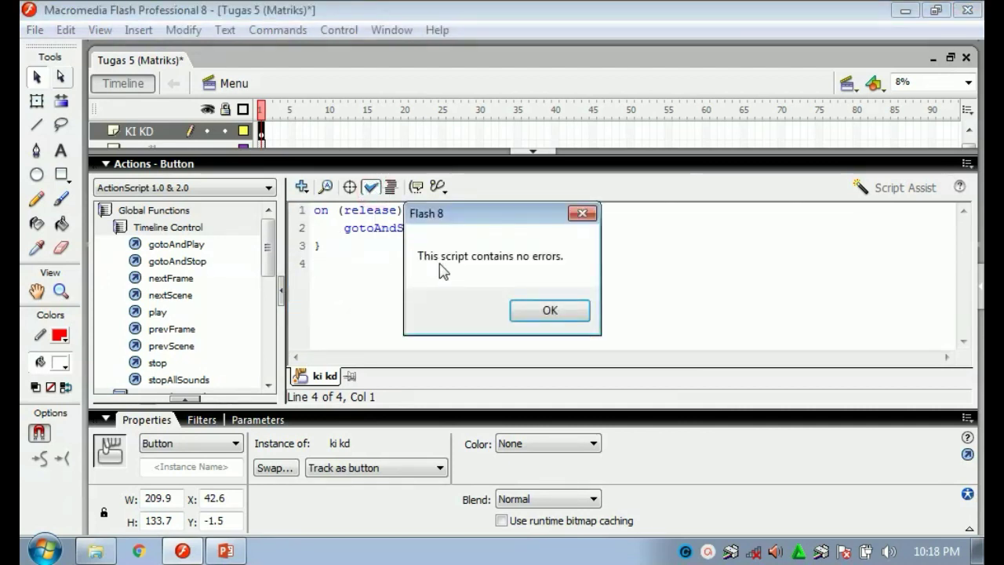
click(583, 213)
click(378, 294)
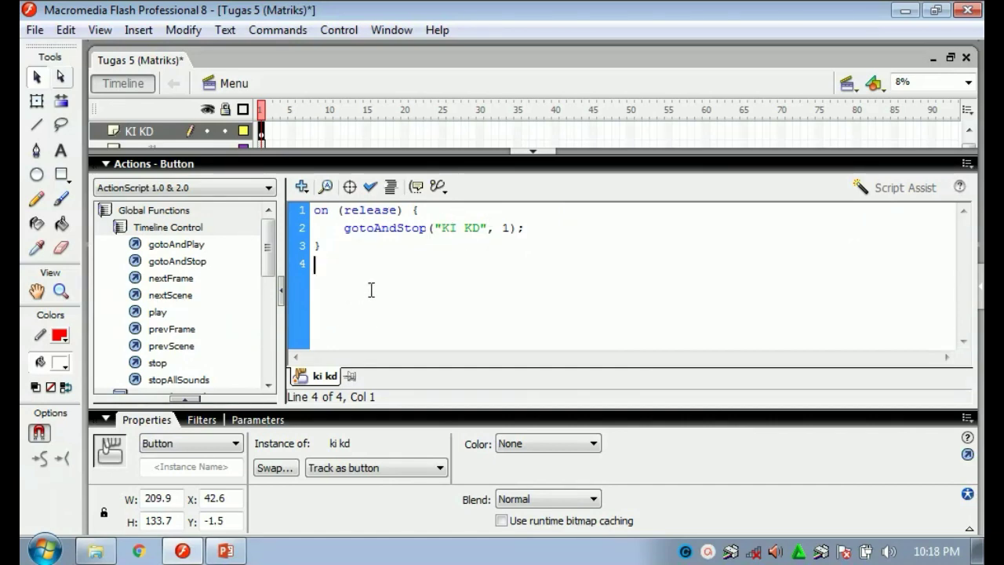
click(523, 152)
Review the TUJUAN PEMBELAJARAN button's navigation script in the Actions panel, then hide the panel.
click(241, 288)
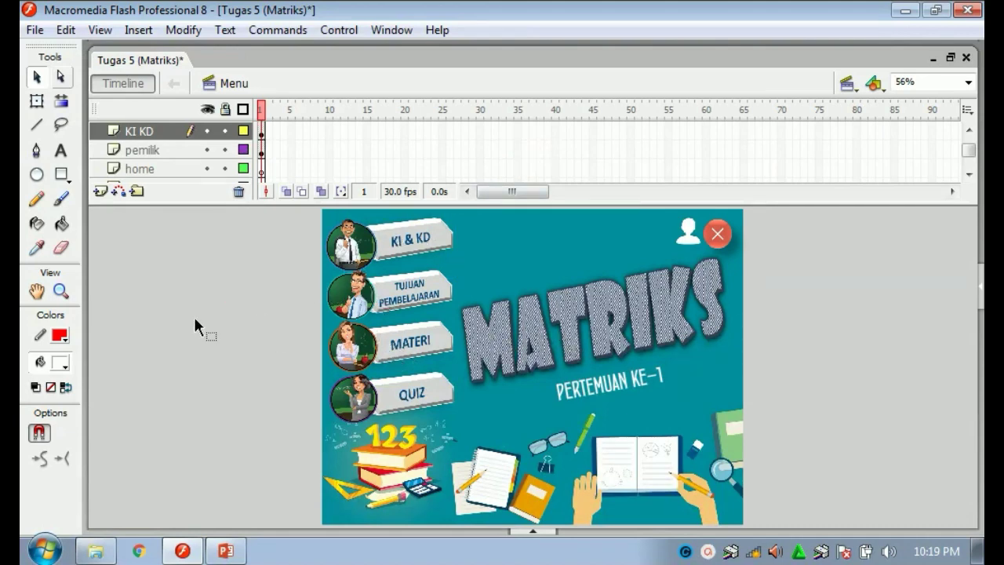
right_click(405, 281)
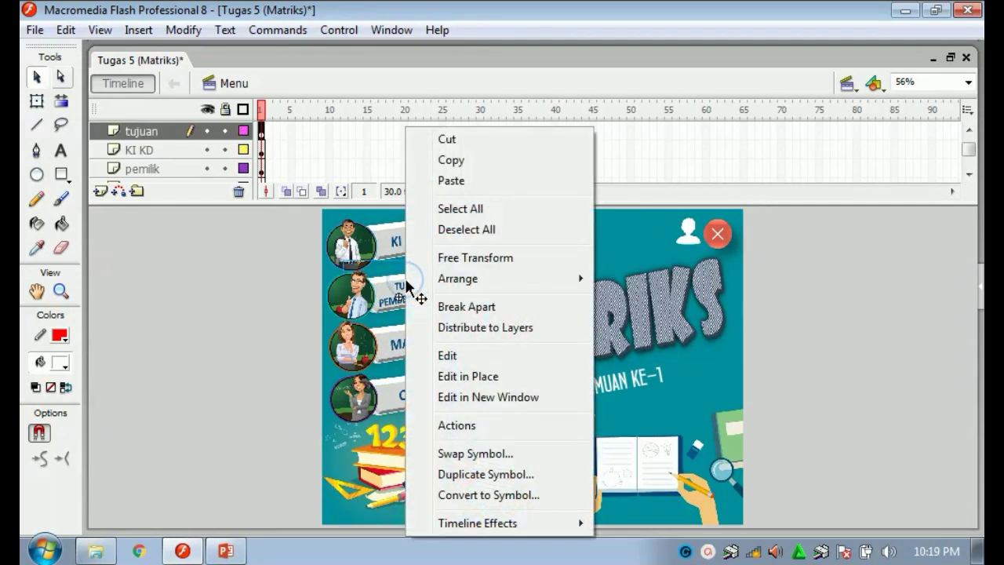
click(455, 425)
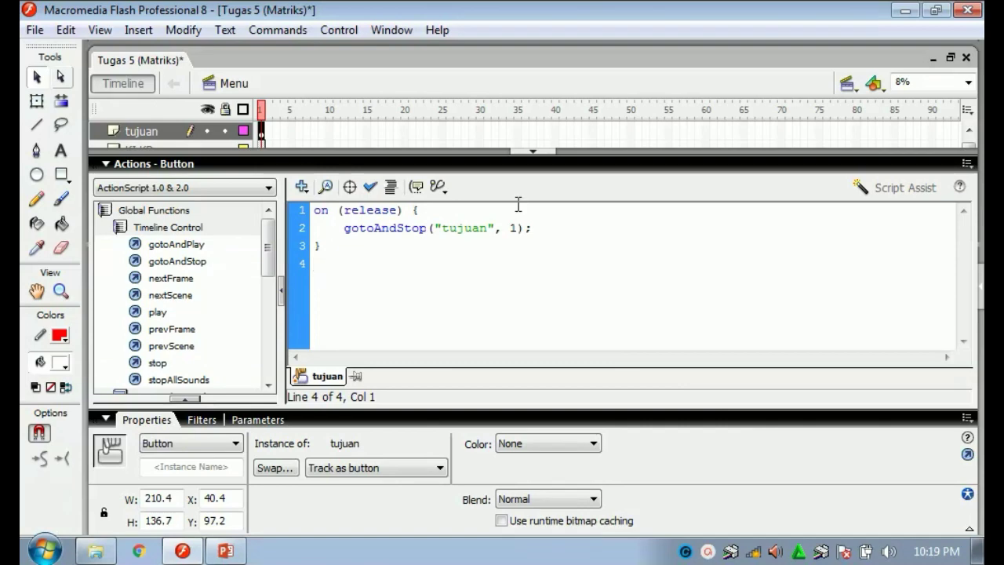
click(538, 149)
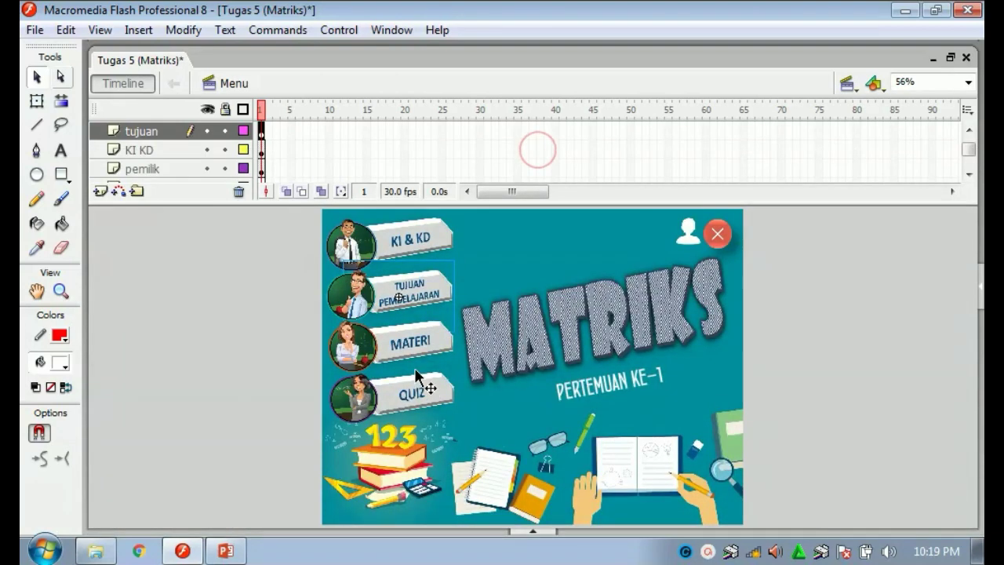
Review the MATERI button's gotoAndStop script for frame 1 of materi, then hide the panel.
right_click(413, 340)
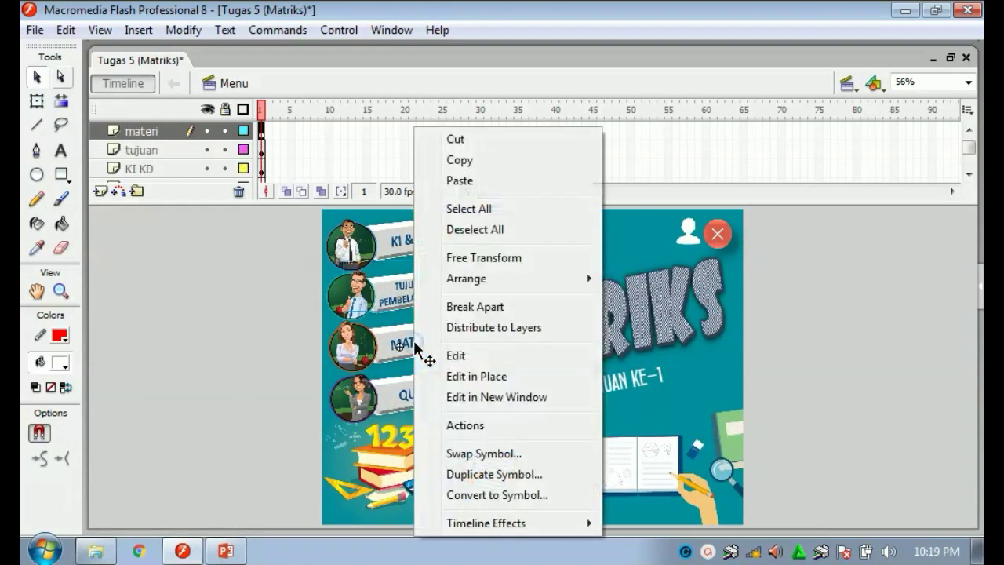
click(465, 426)
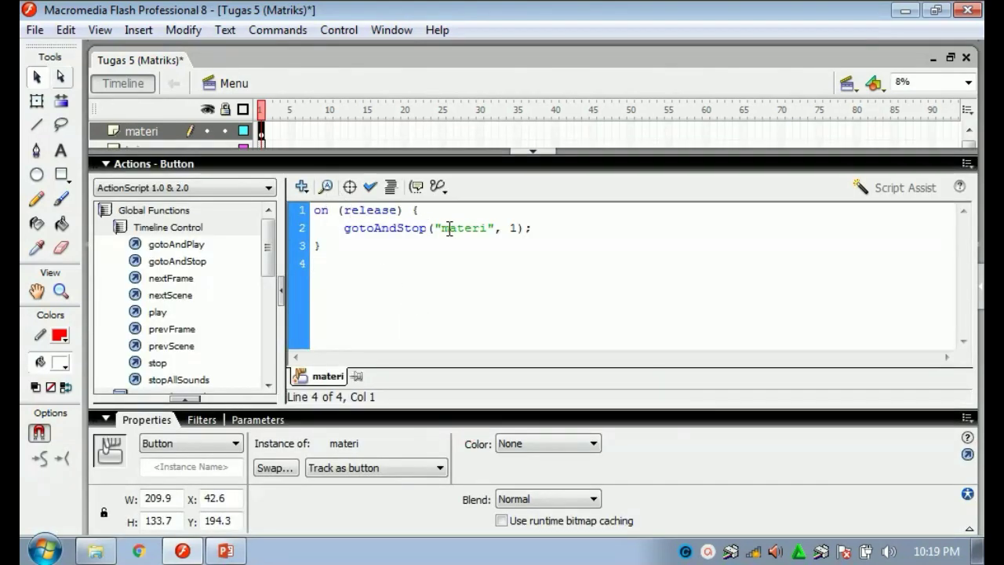
click(534, 149)
click(259, 328)
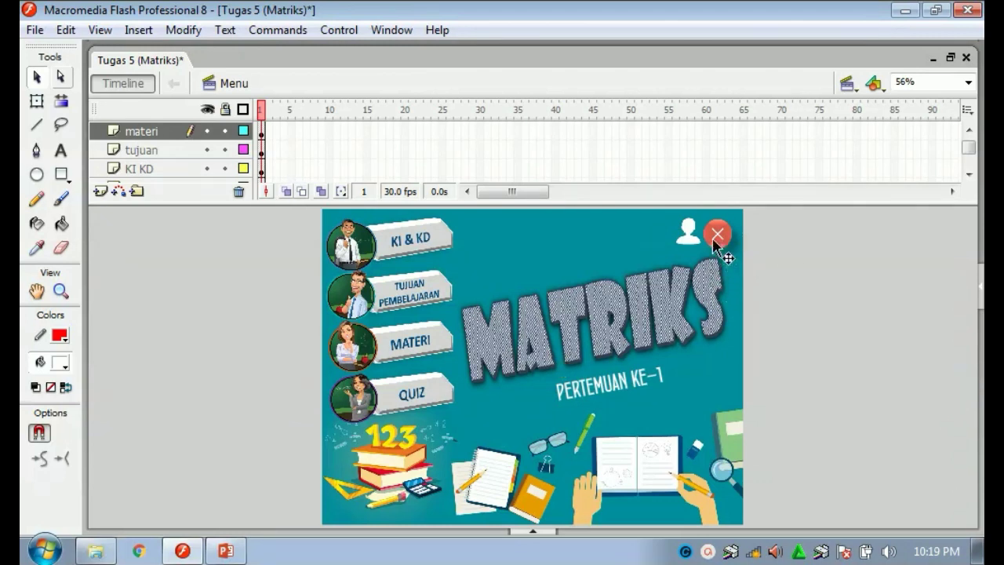
Move the MATRIKS title down-left over the PERTEMUAN KE-1 subtitle.
click(779, 249)
click(716, 229)
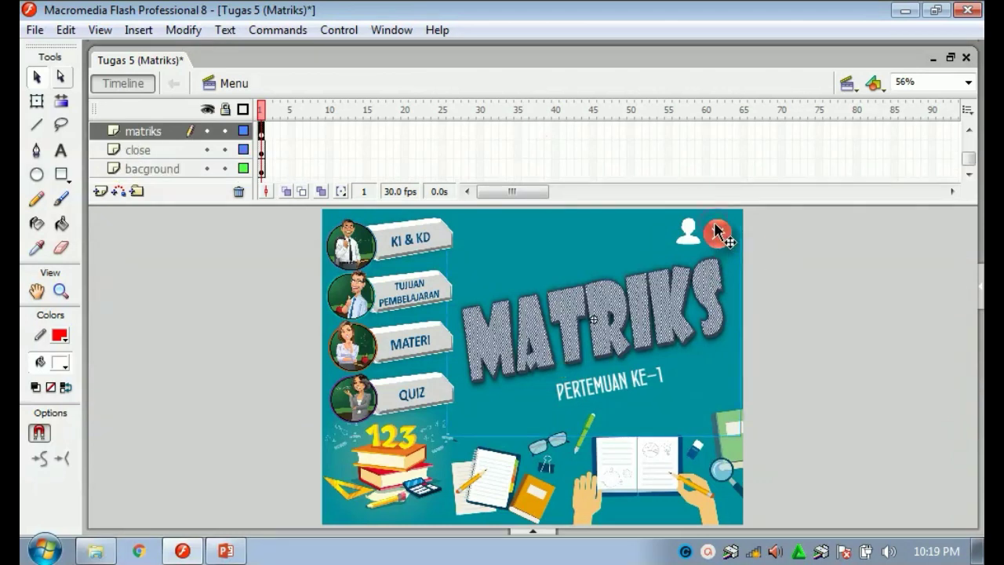
drag(715, 230, 702, 275)
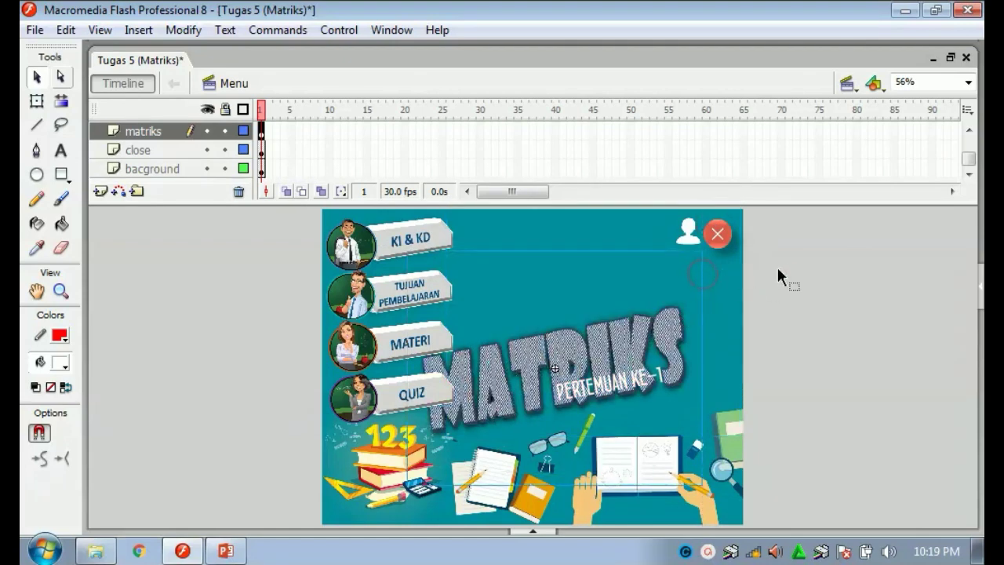
click(778, 270)
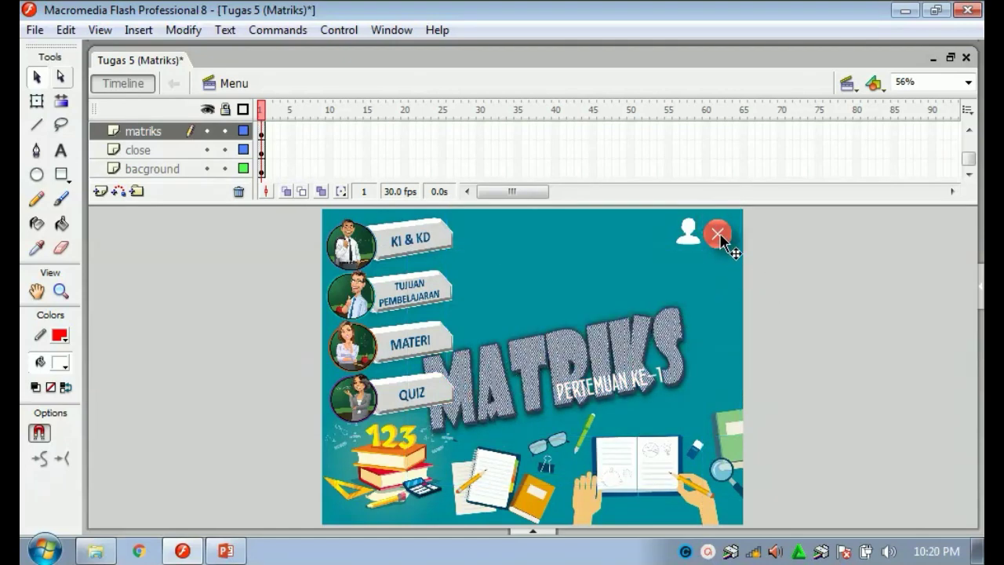
Inspect the close button's on (release) fscommand("quit") script, then briefly enter and leave the MATRIKS symbol.
click(720, 235)
right_click(720, 235)
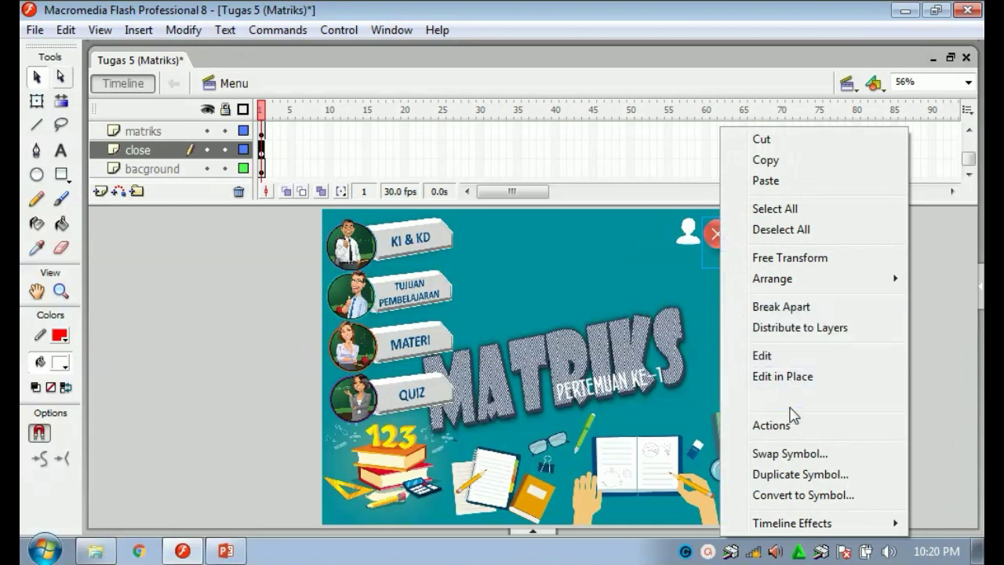
click(771, 425)
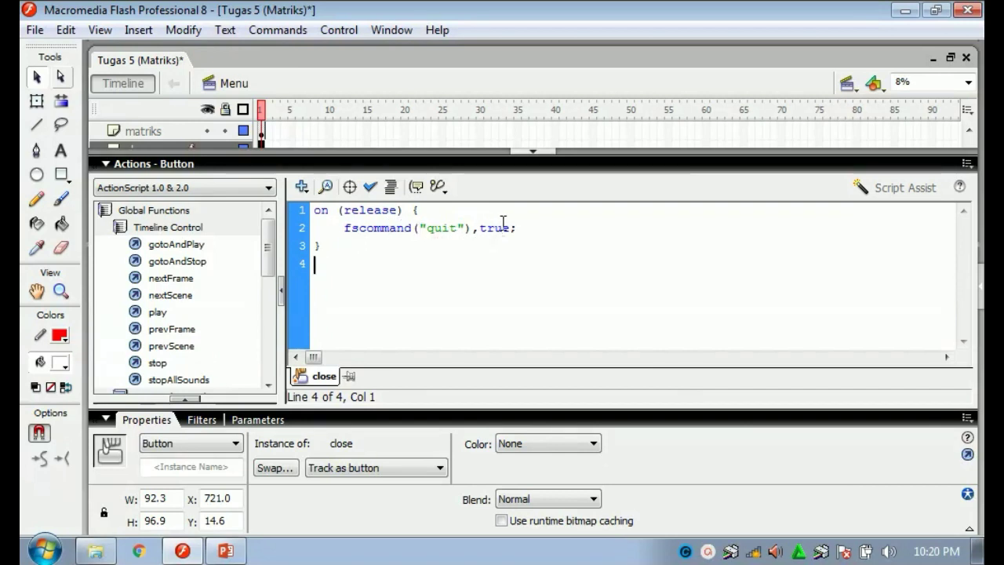
click(343, 289)
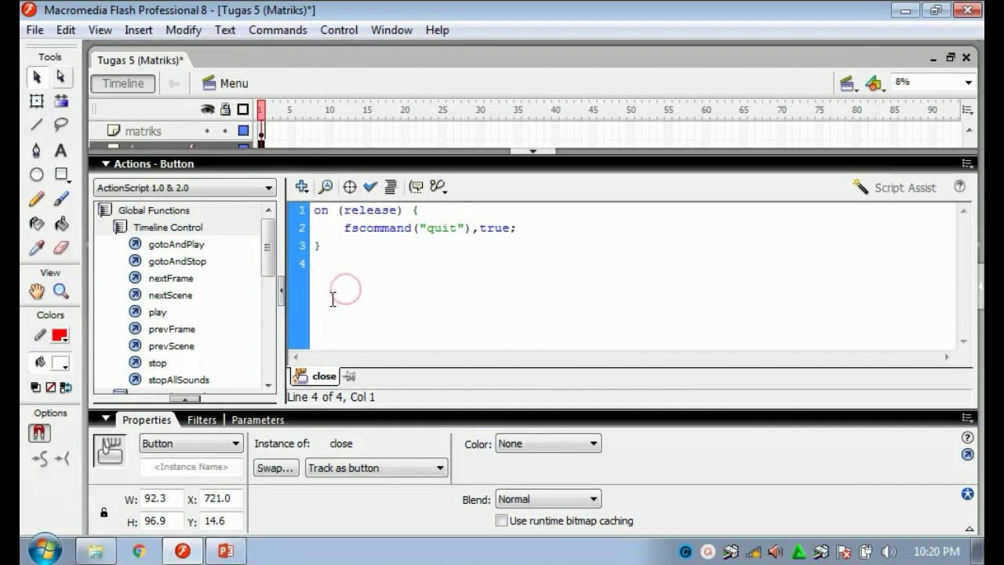
click(533, 149)
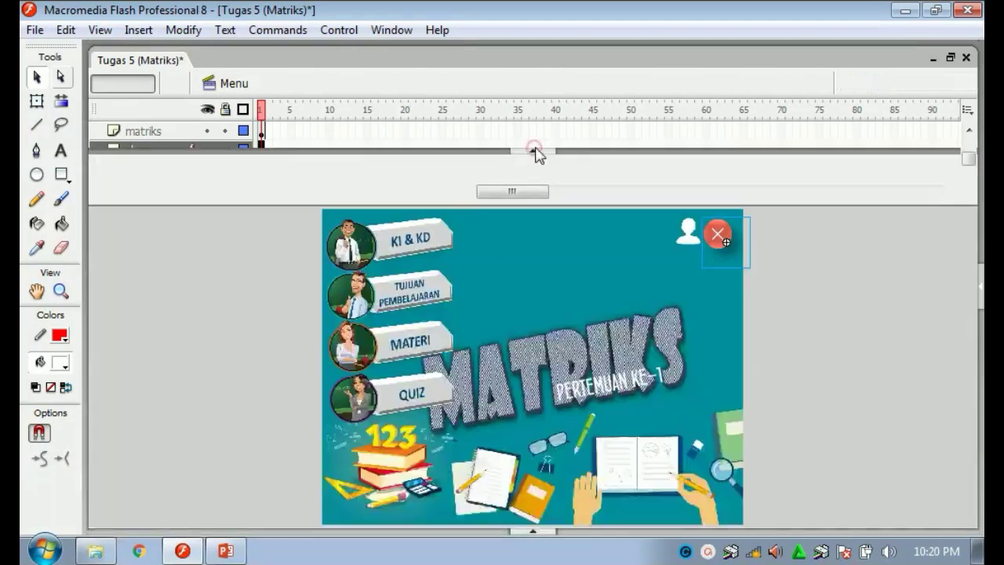
double_click(560, 303)
double_click(265, 309)
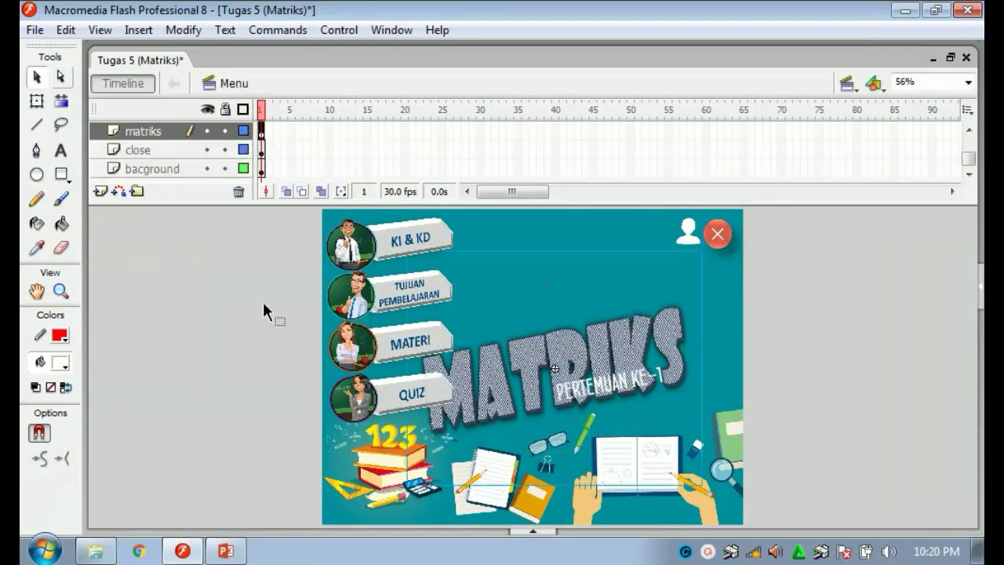
Undo the MATRIKS title moves so it returns to its original position.
key(ctrl+z)
key(ctrl+z)
key(ctrl+z)
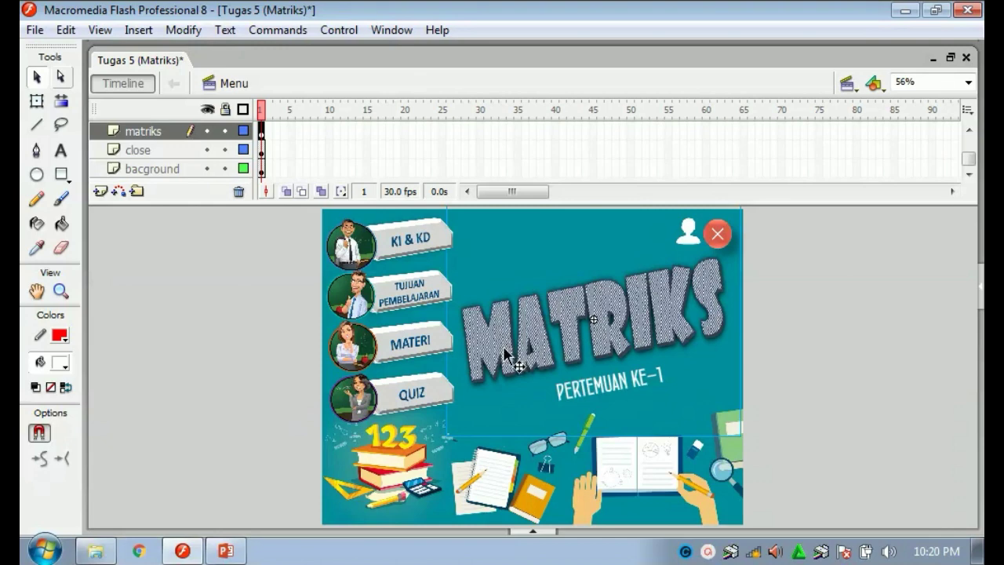
drag(506, 357, 407, 430)
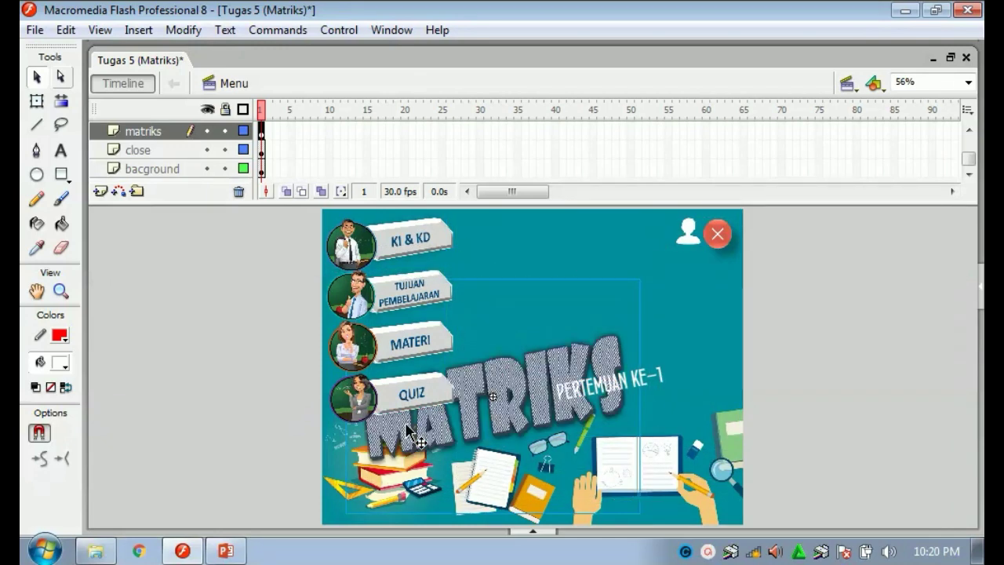
key(ctrl+z)
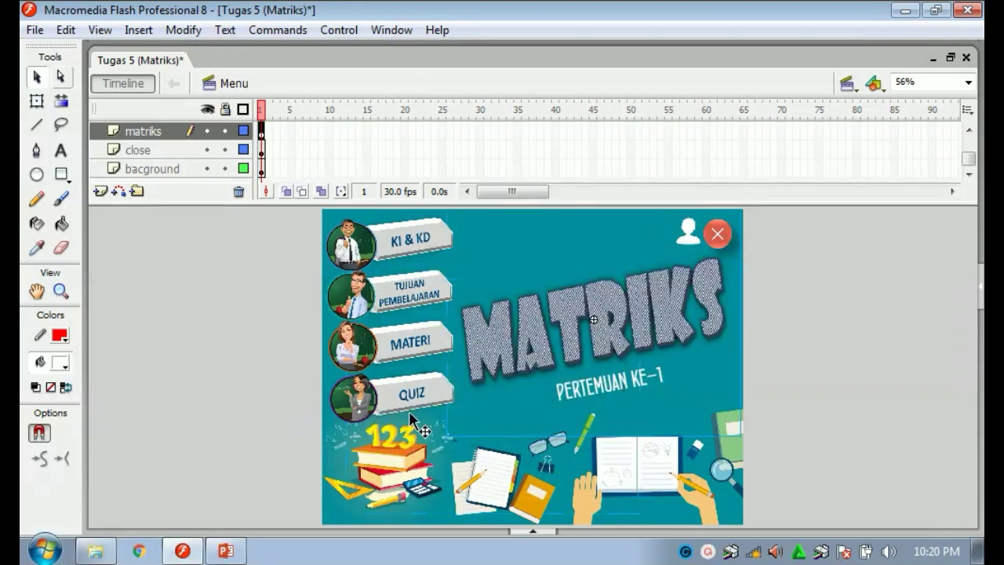
click(261, 318)
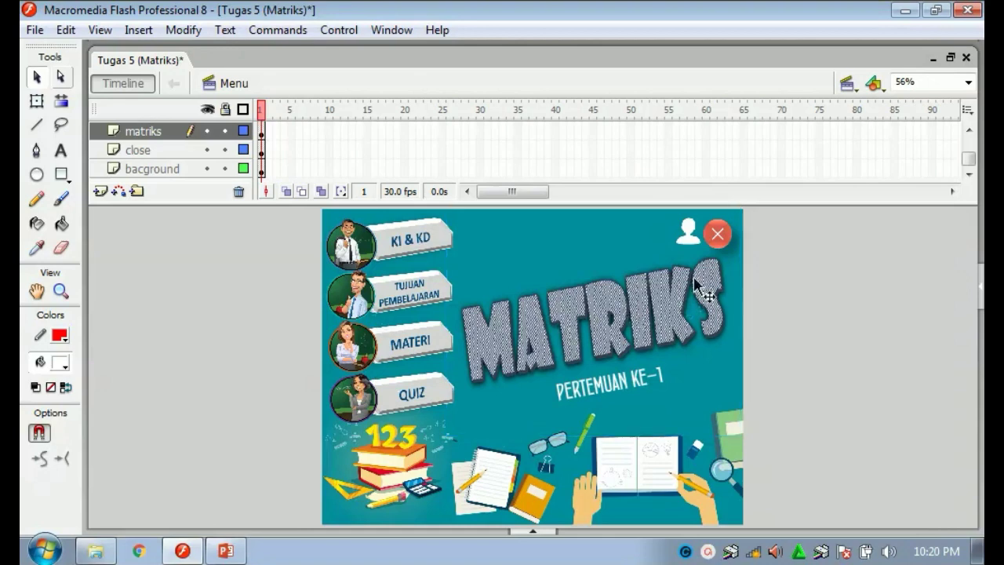
View the user icon's on (release) gotoAndStop("credit", 1) script, then hide the Actions panel.
click(683, 239)
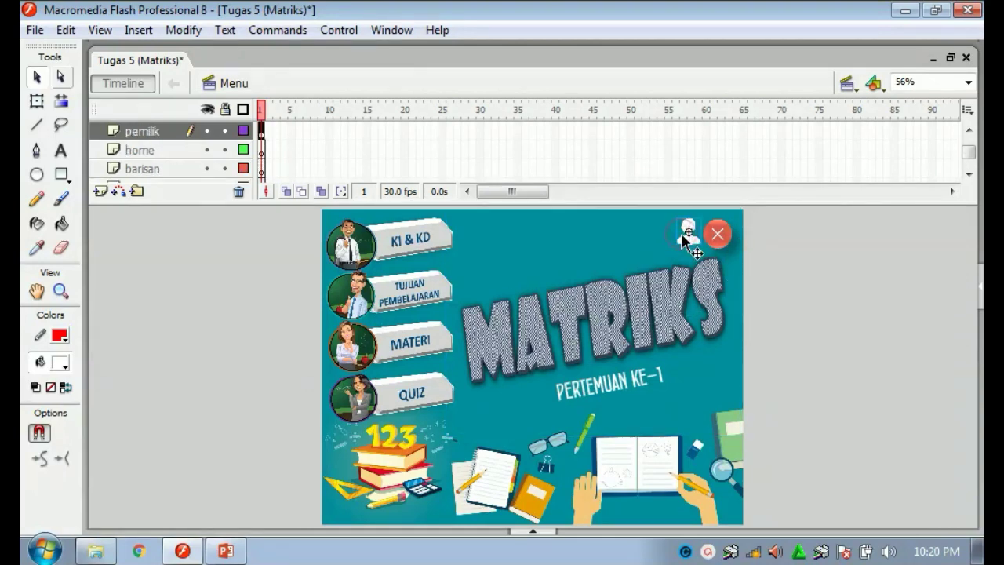
right_click(682, 240)
click(726, 423)
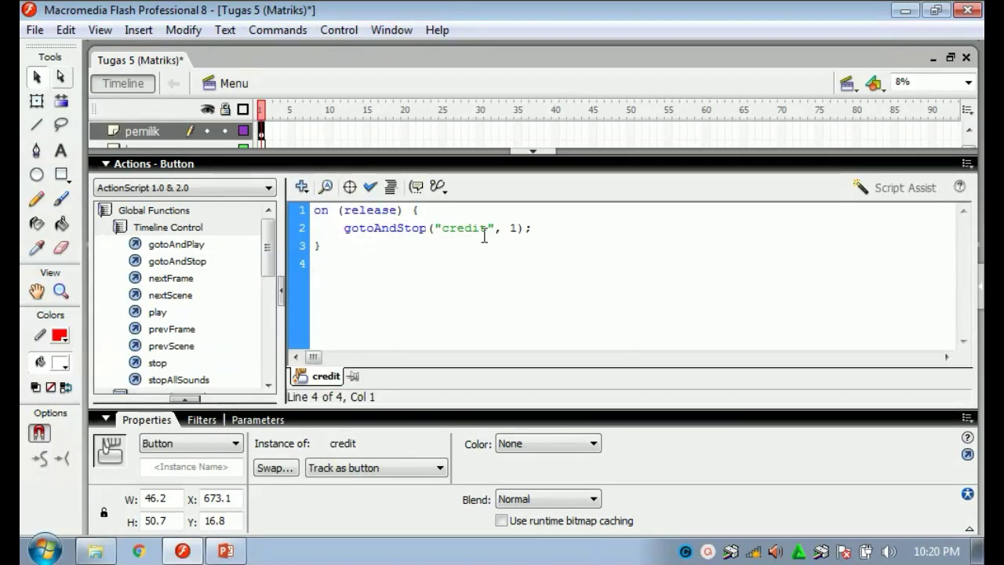
click(545, 153)
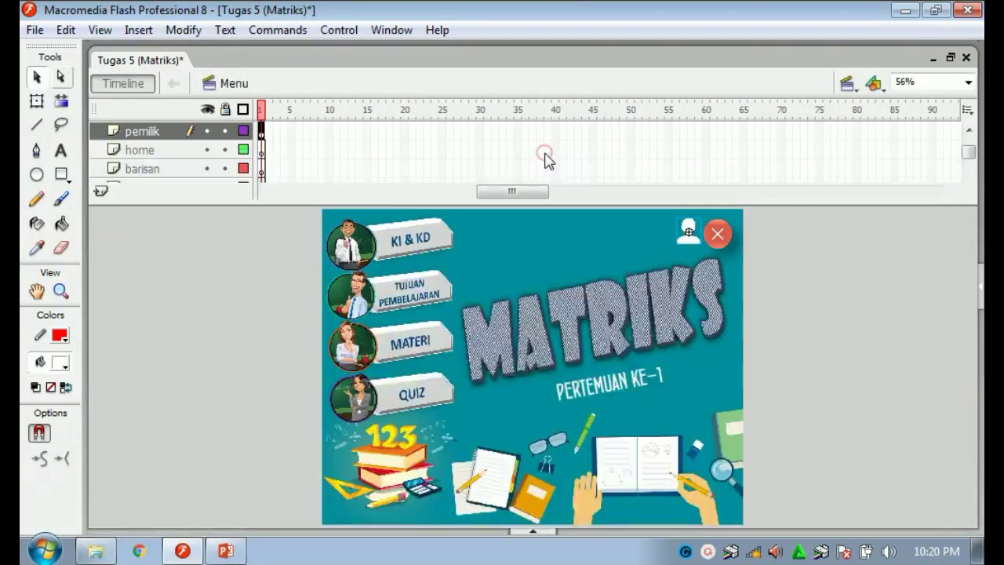
click(257, 282)
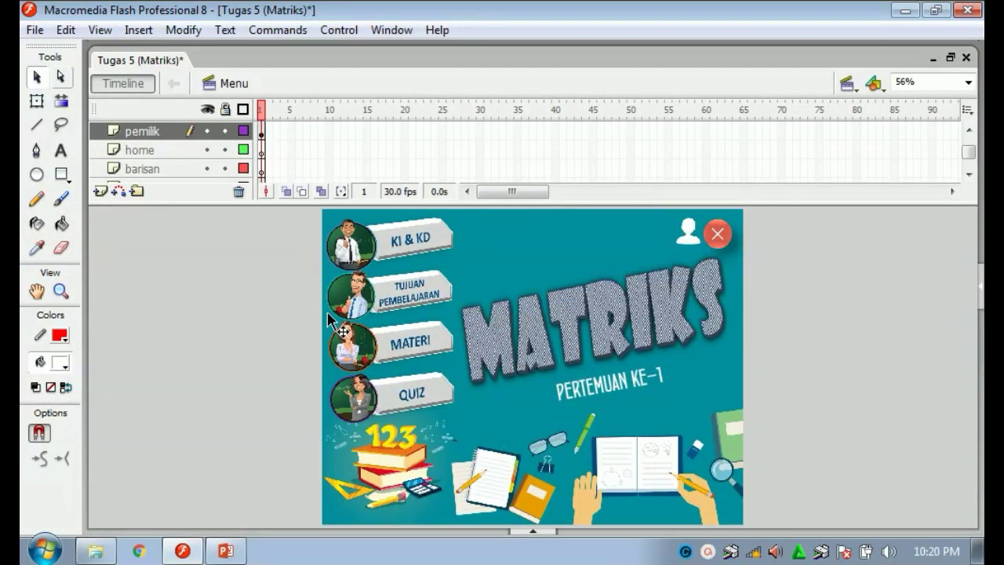
Switch to the KI KD scene and add a practice text 'adqdqvervwv' beside the slide.
click(857, 92)
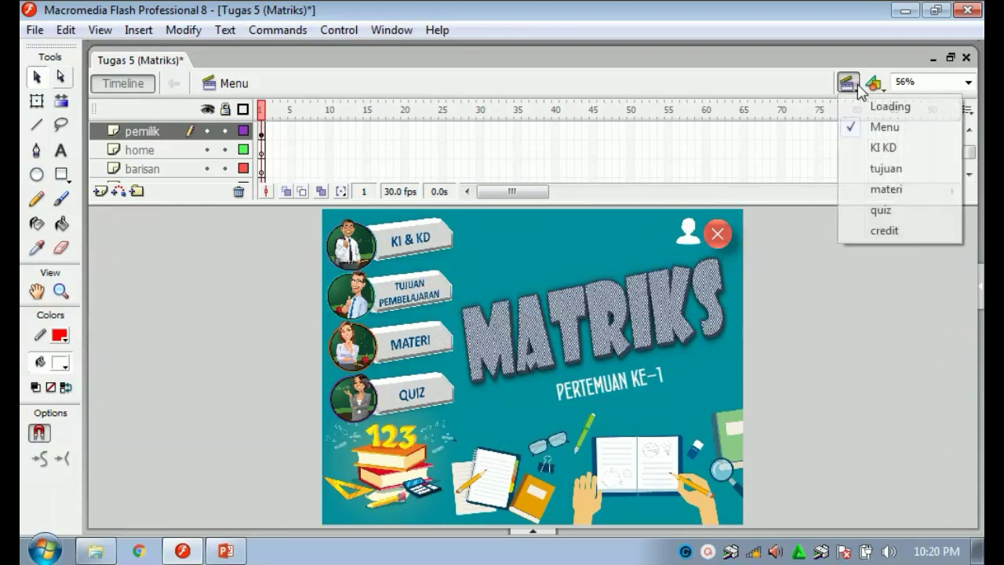
click(867, 149)
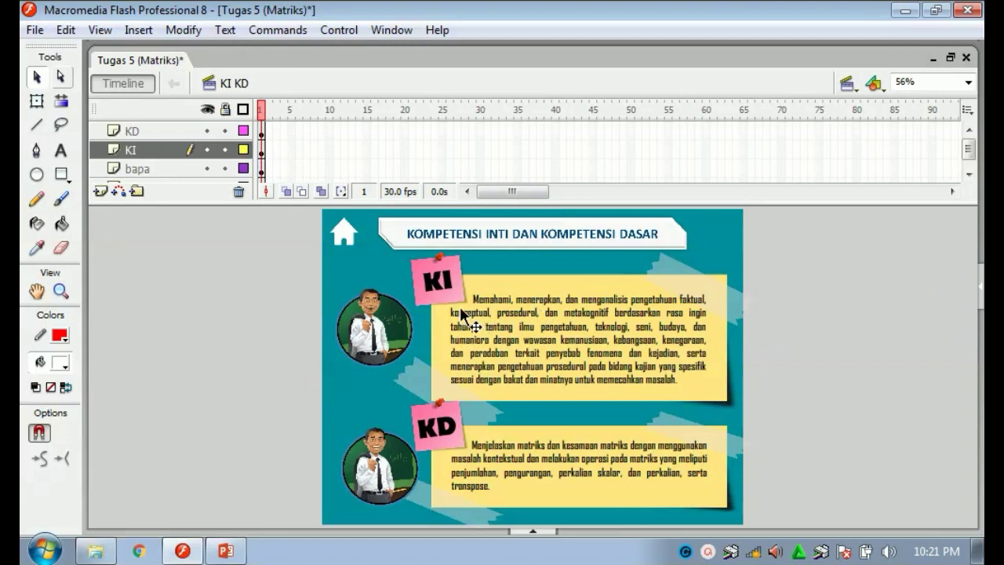
click(61, 151)
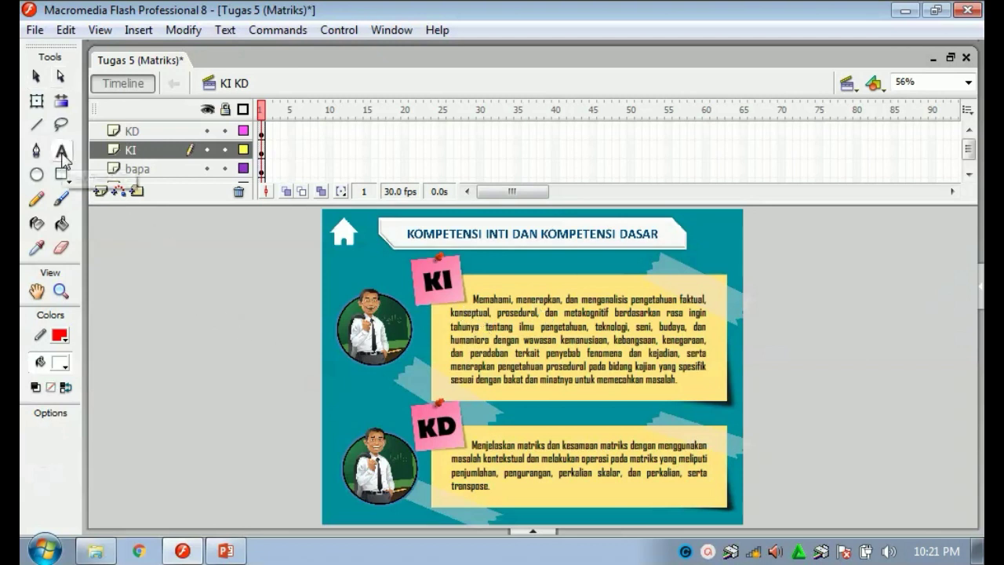
click(308, 388)
text(adqdq)
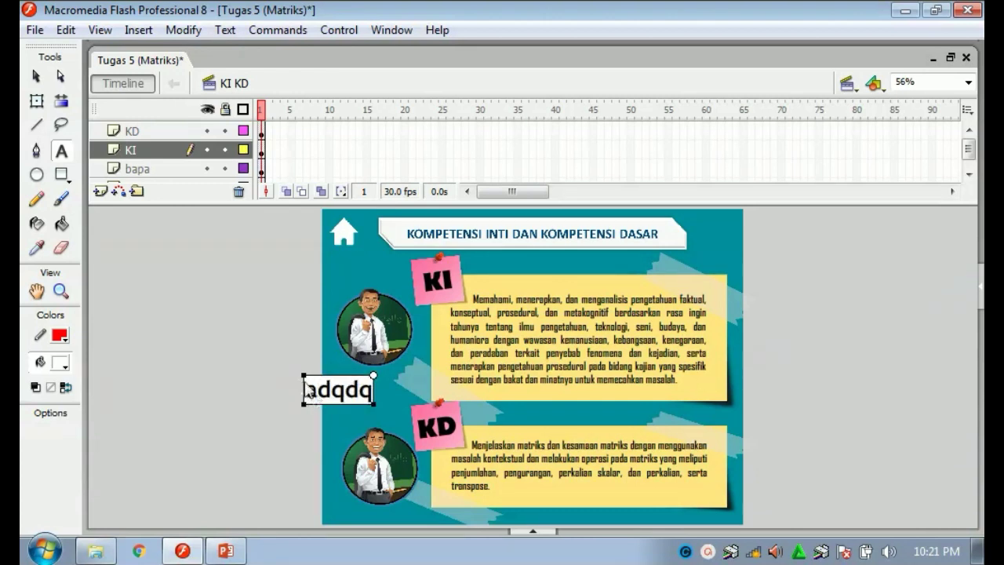
text(vervwv)
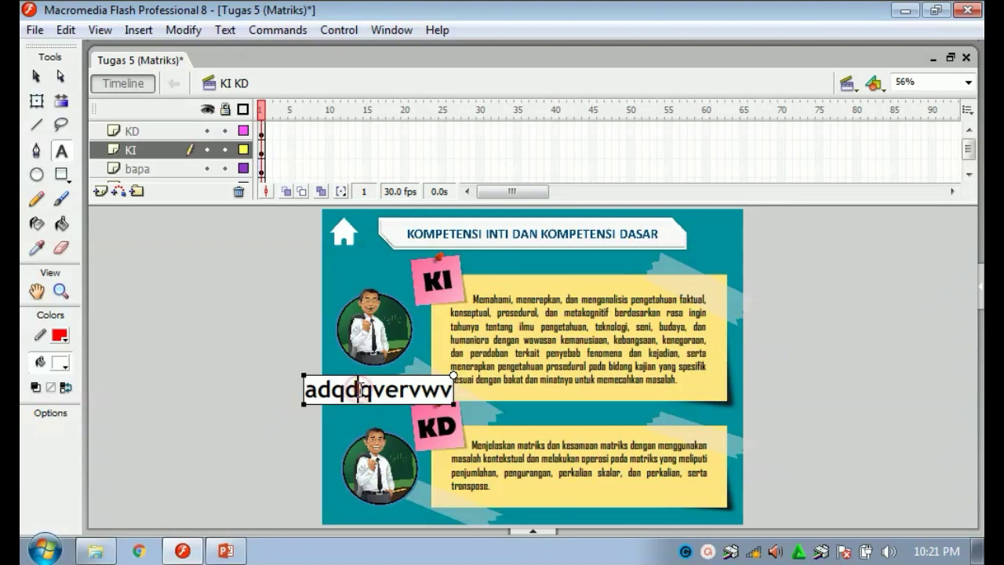
Inspect the practice text's type in its properties without changing it.
double_click(360, 390)
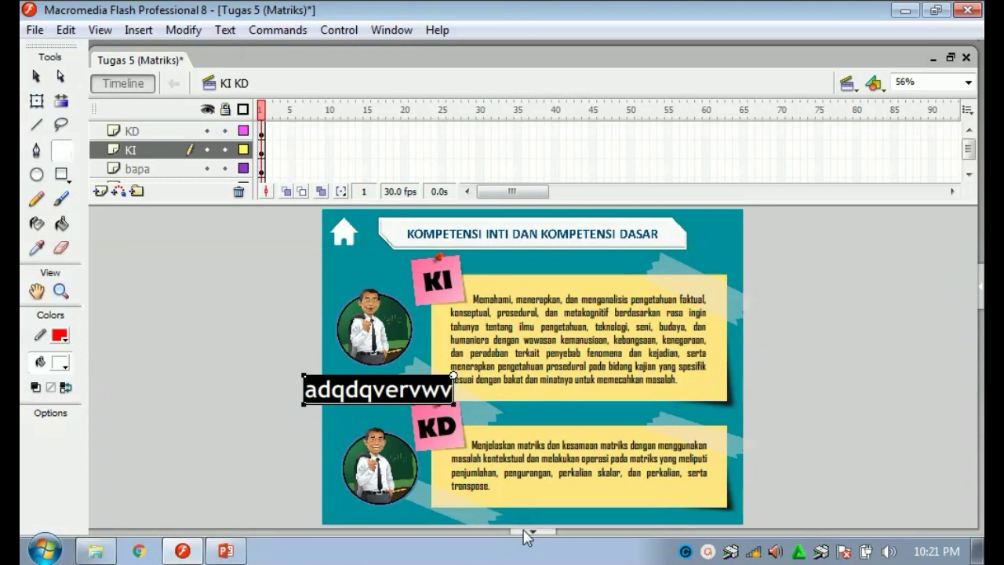
click(524, 531)
key(F9)
click(237, 446)
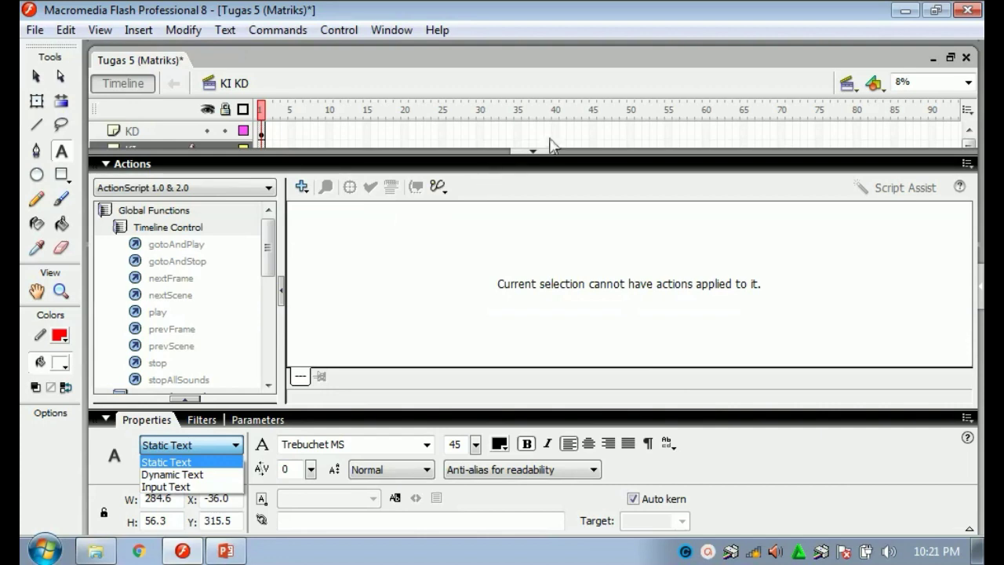
click(547, 159)
click(545, 151)
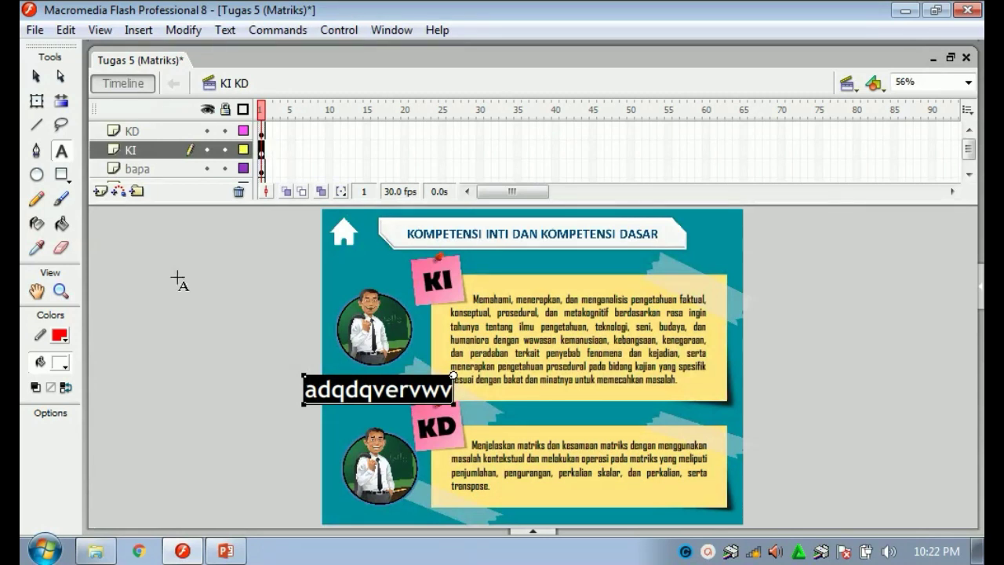
Delete the 'adqdqvervwv' practice text from the KI KD stage.
click(35, 76)
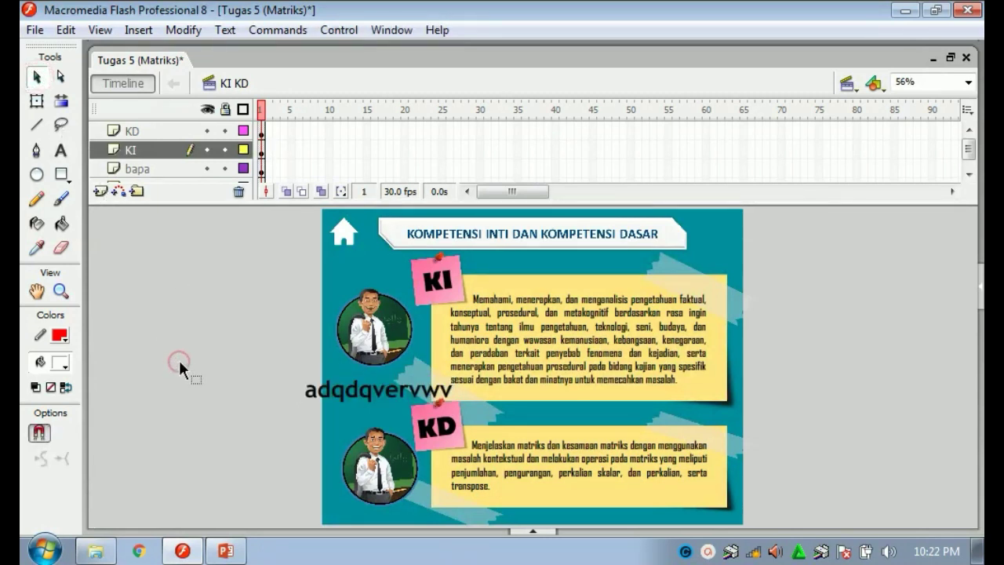
click(367, 395)
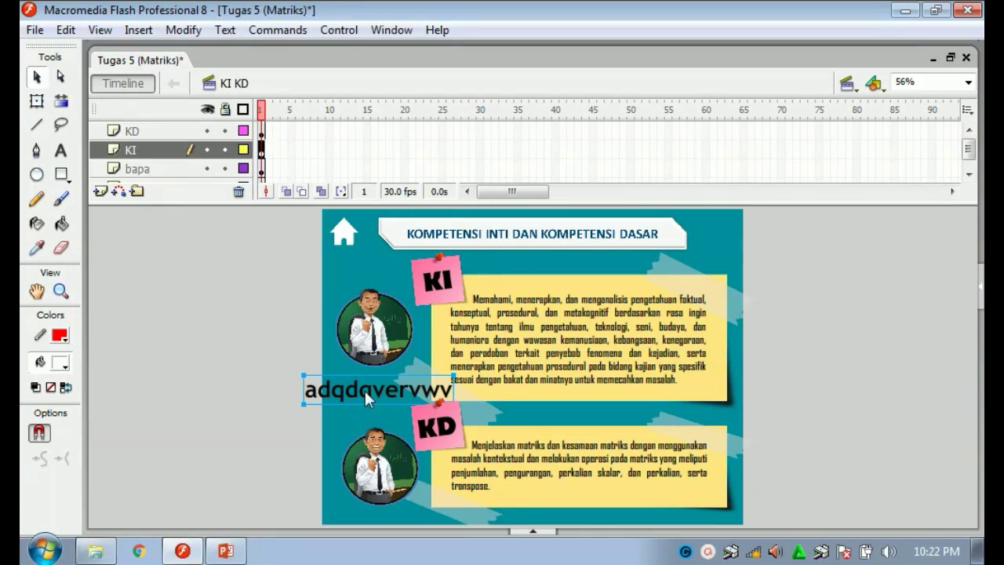
key(Delete)
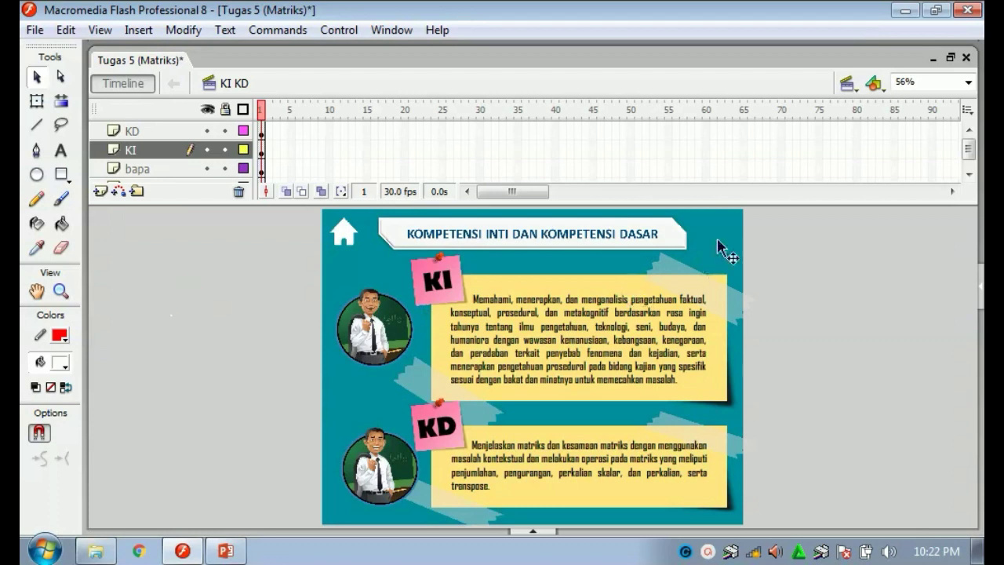
click(846, 83)
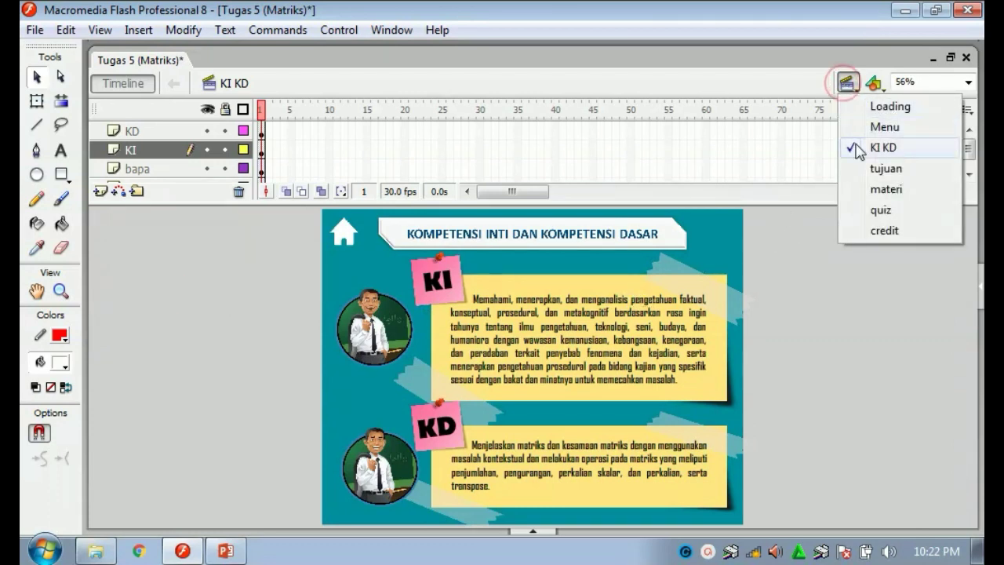
Open the tujuan scene, test-play it with Ctrl+Enter, and close the preview window.
click(864, 169)
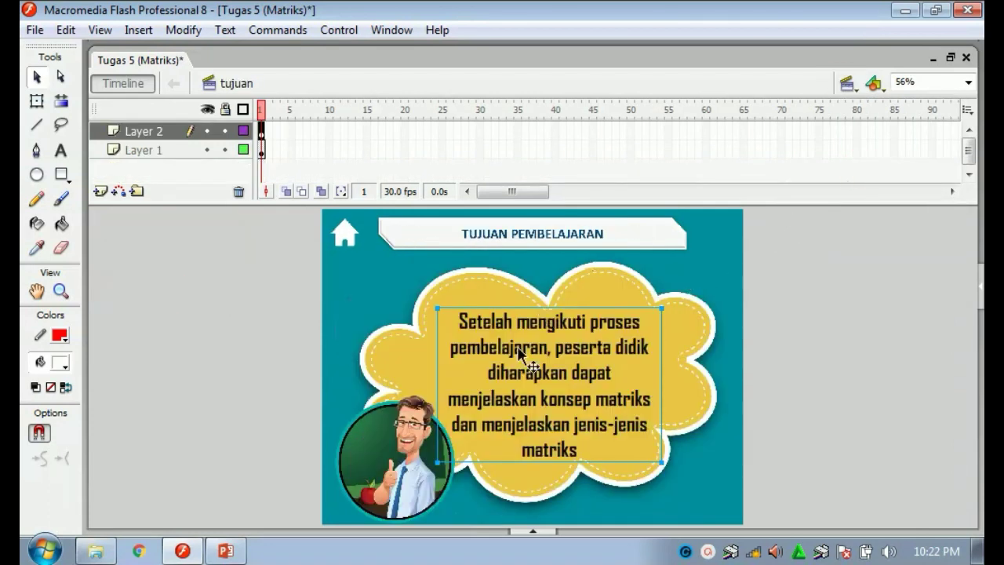
click(791, 343)
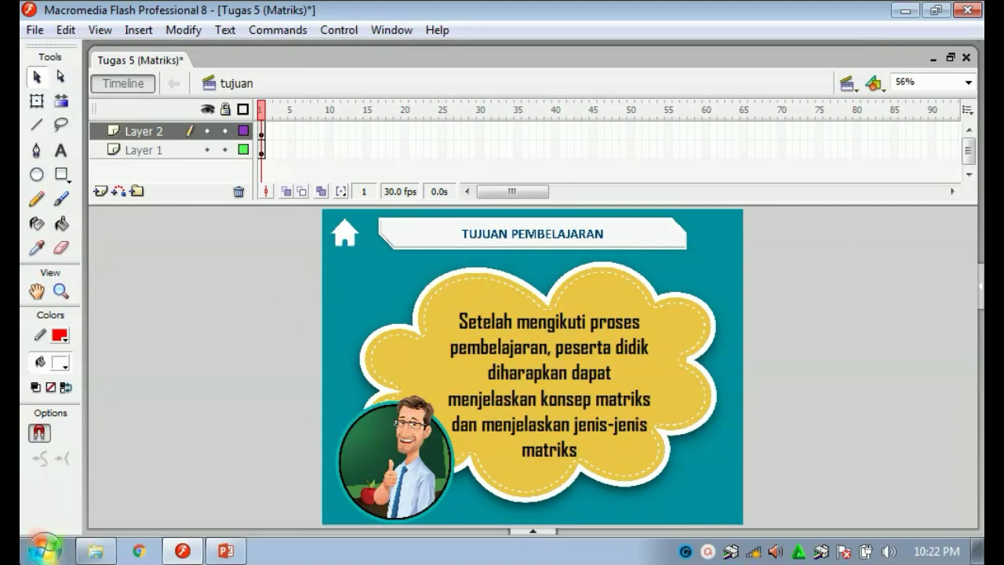
key(ctrl+Return)
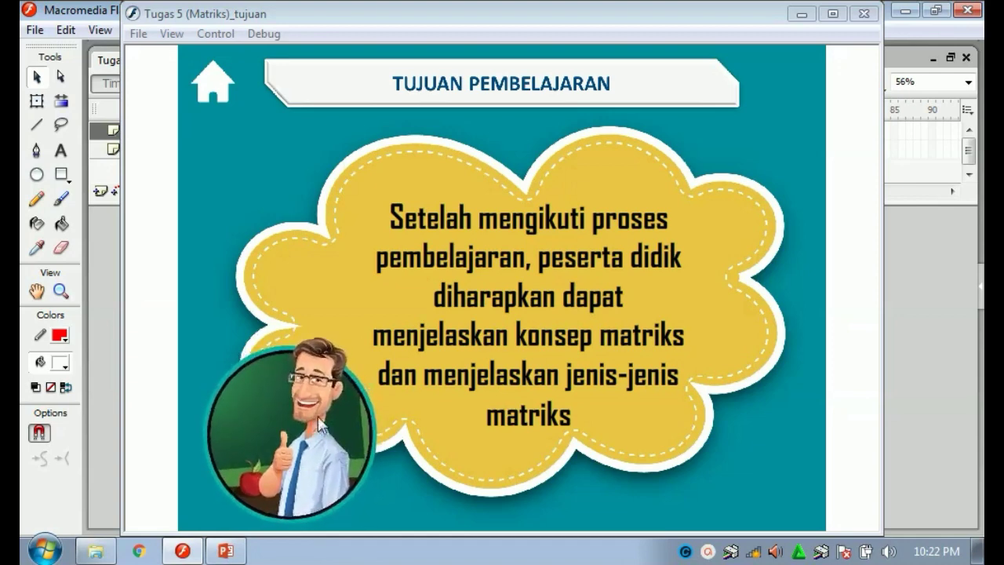
click(864, 13)
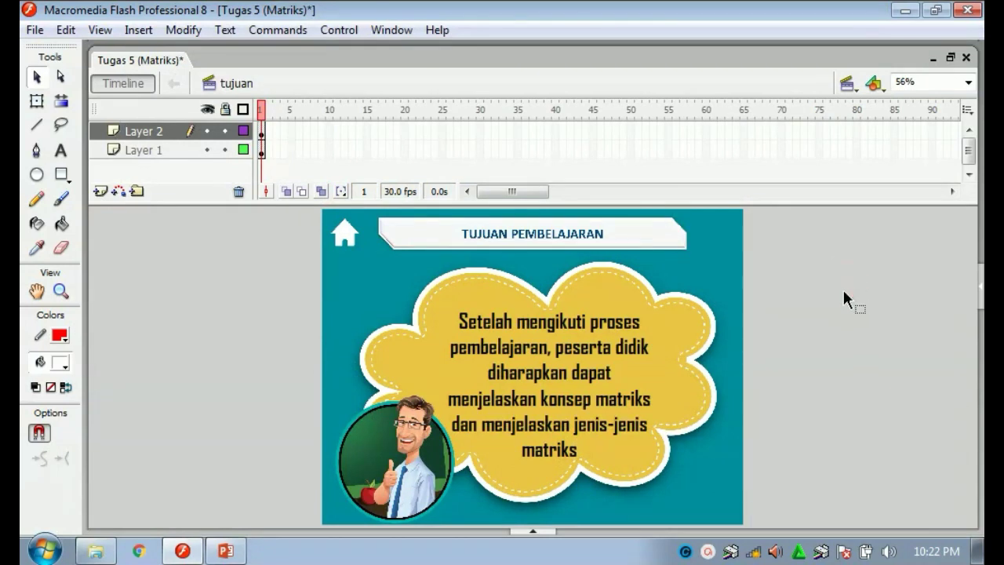
Open the materi scene and select the yellow right-arrow button on frame 5.
click(849, 86)
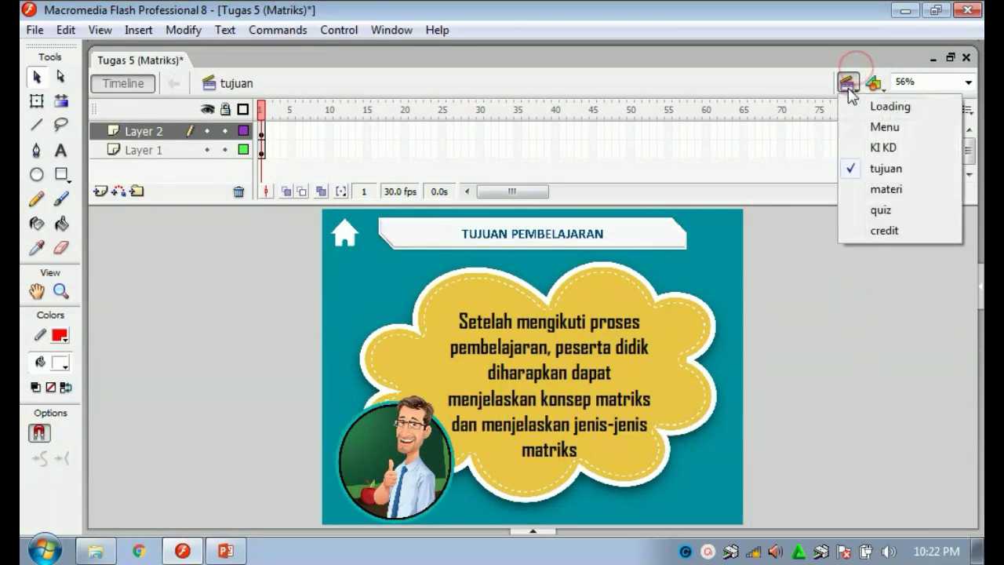
click(877, 191)
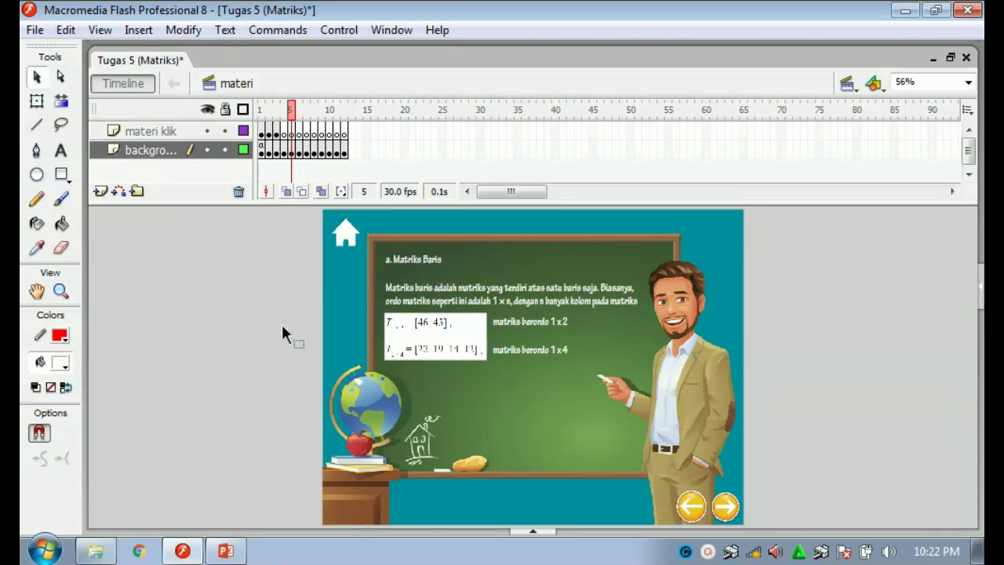
click(721, 511)
click(722, 511)
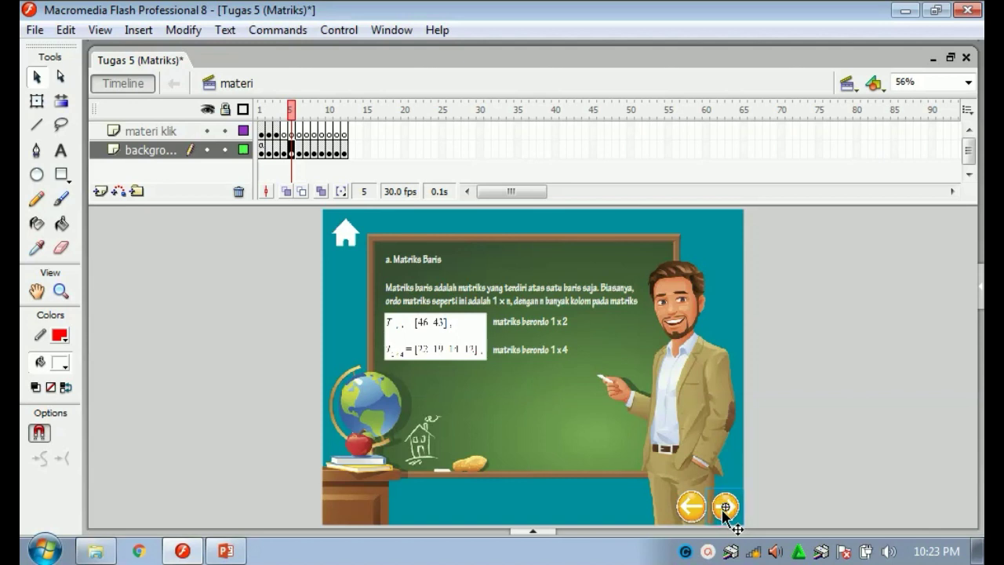
Try converting the arrow to a Button symbol, cancel, and reselect the arrow.
right_click(723, 511)
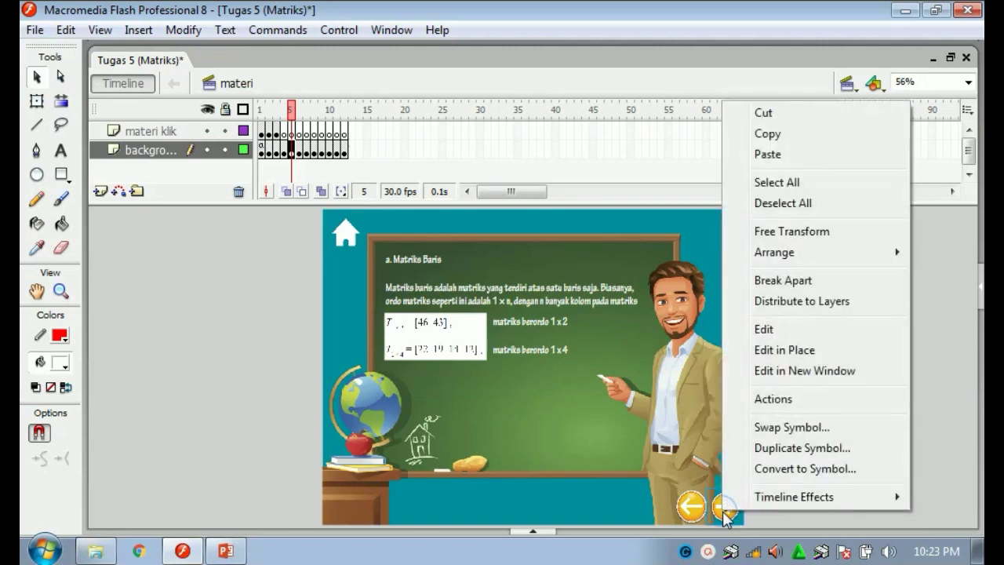
click(792, 470)
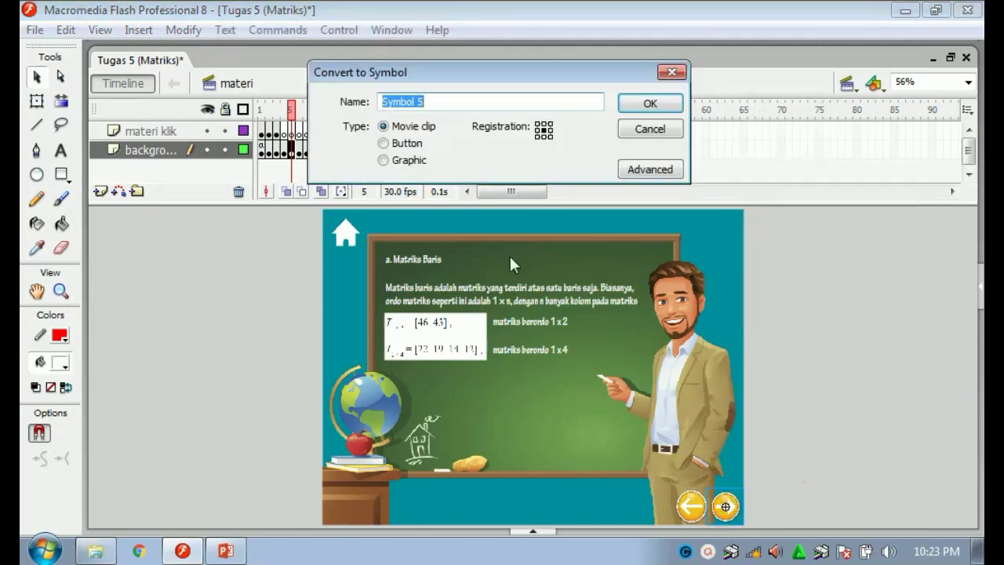
click(407, 144)
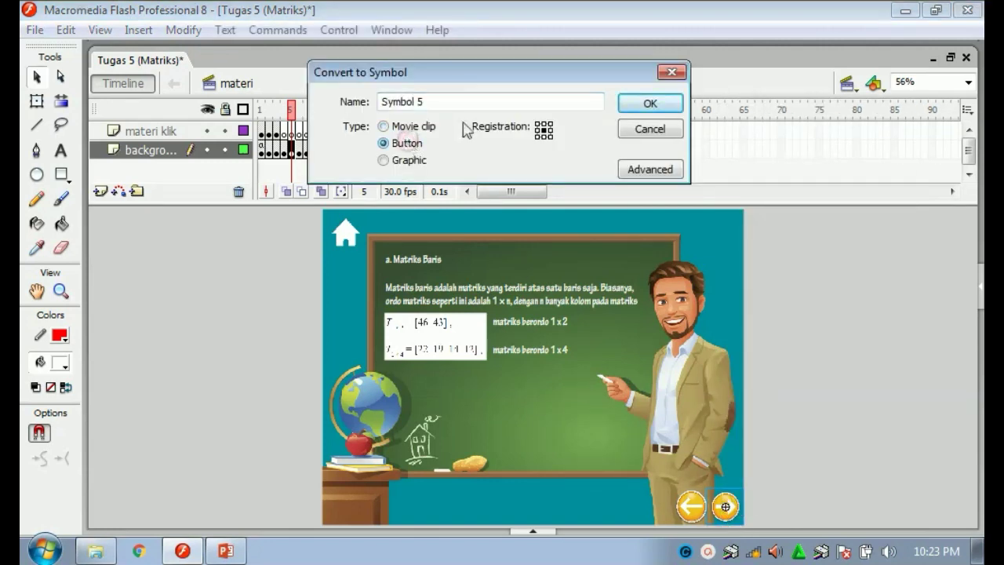
click(676, 72)
click(811, 236)
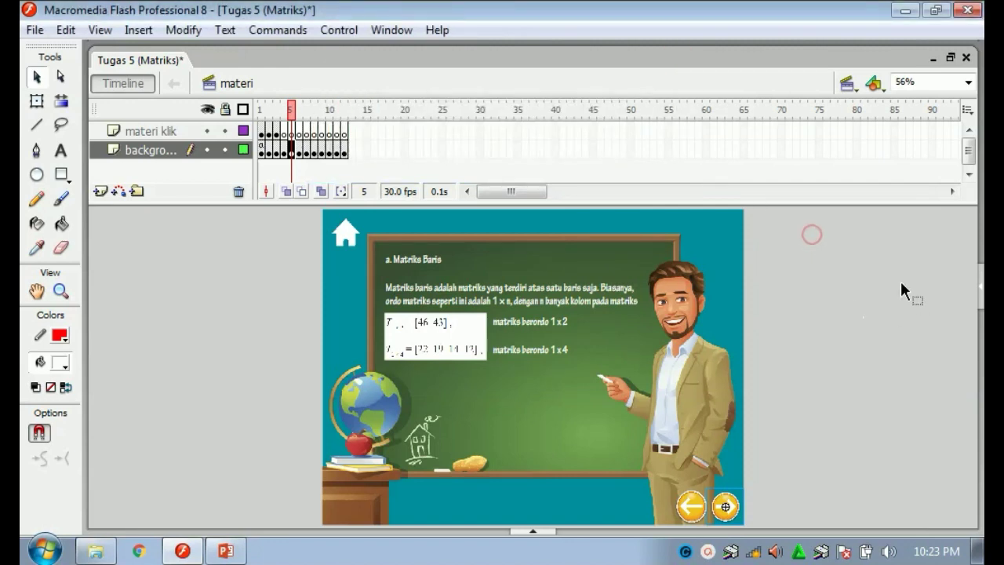
click(725, 506)
Open the next arrow's Actions and insert a new on event handler block.
right_click(727, 508)
click(772, 394)
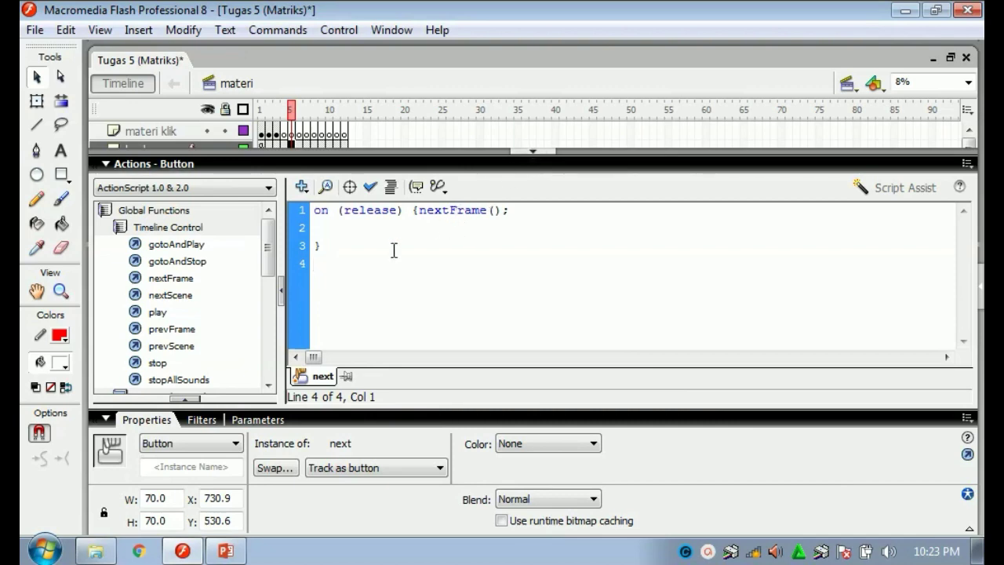
click(302, 189)
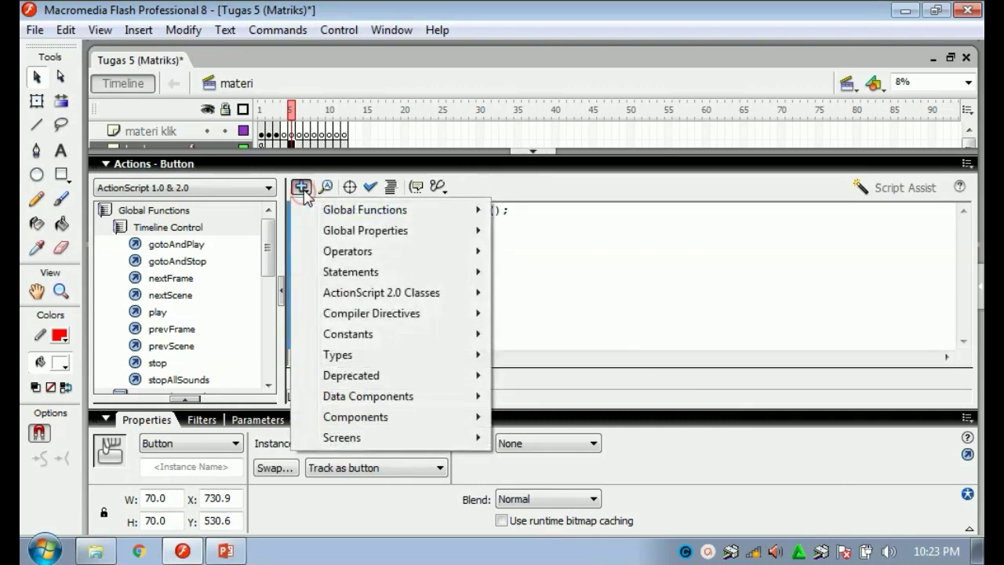
mouse_move(471, 209)
mouse_move(635, 265)
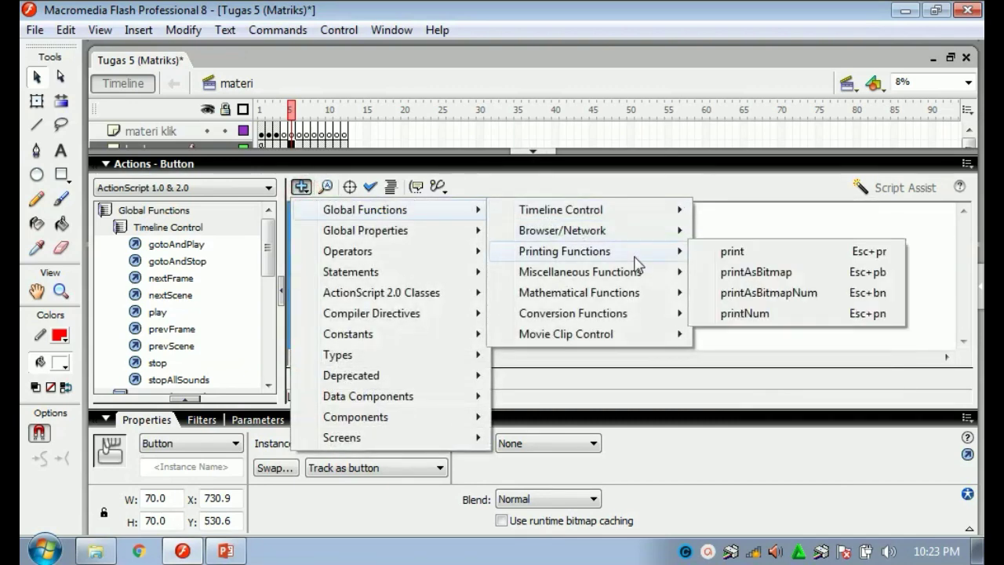
mouse_move(628, 334)
click(718, 377)
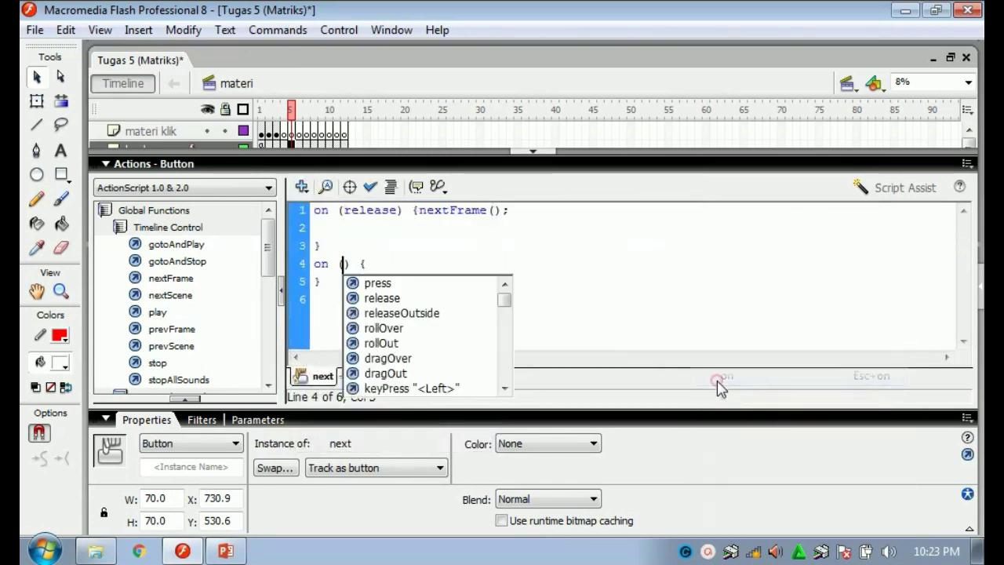
Fill the handler with release and nextFrame(), undo the addition, and hide the Actions panel.
click(397, 301)
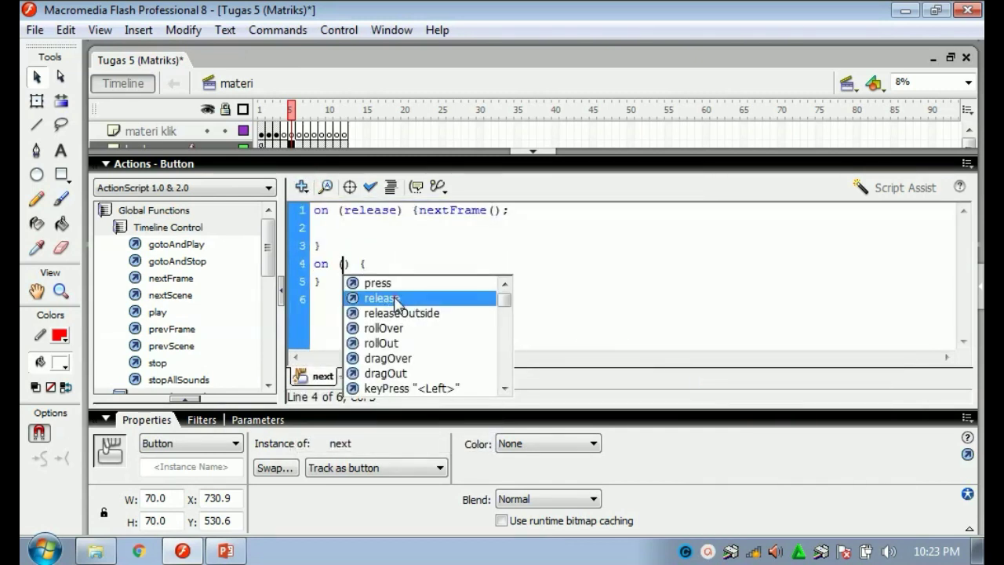
click(396, 301)
click(437, 263)
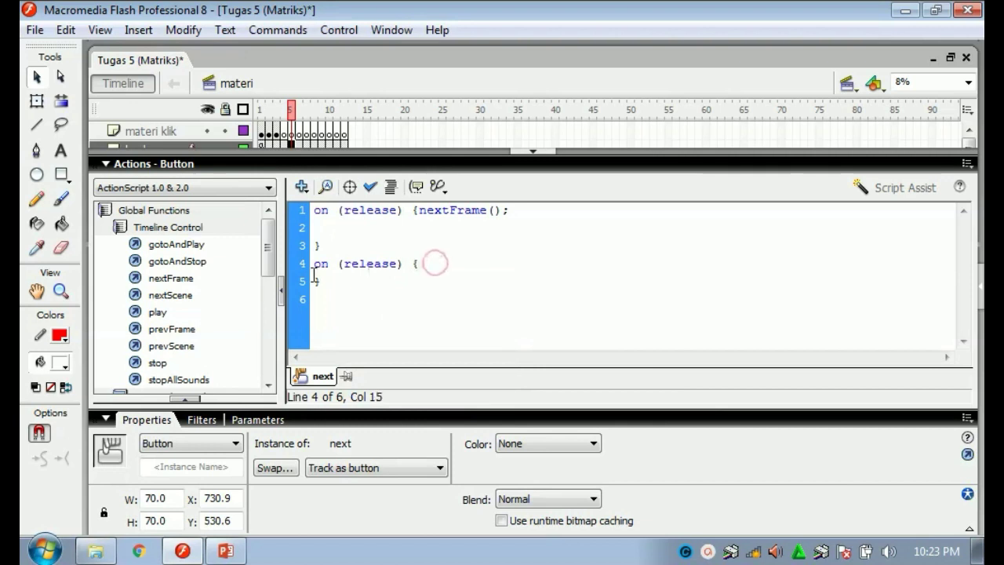
double_click(159, 279)
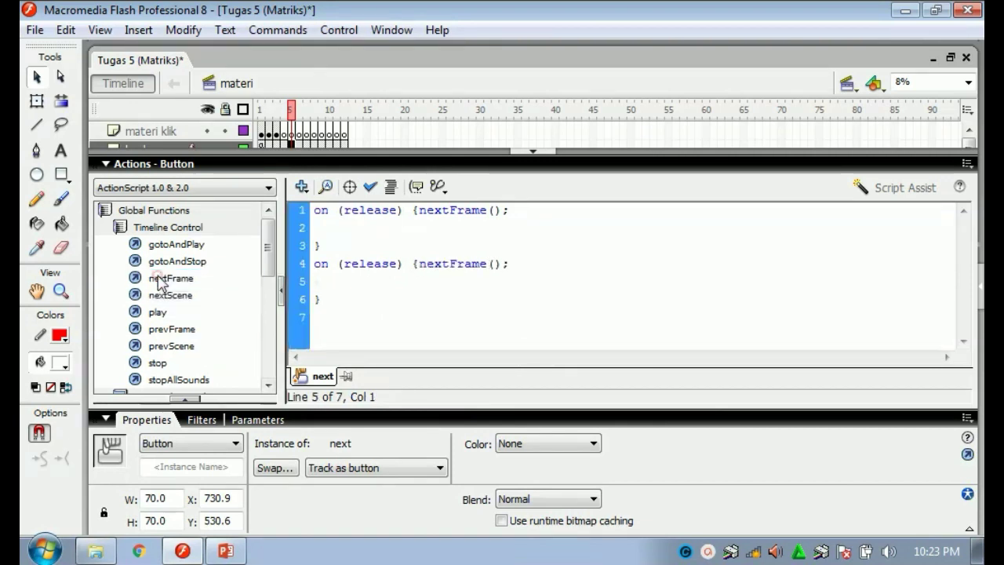
key(ctrl+z)
key(ctrl+z)
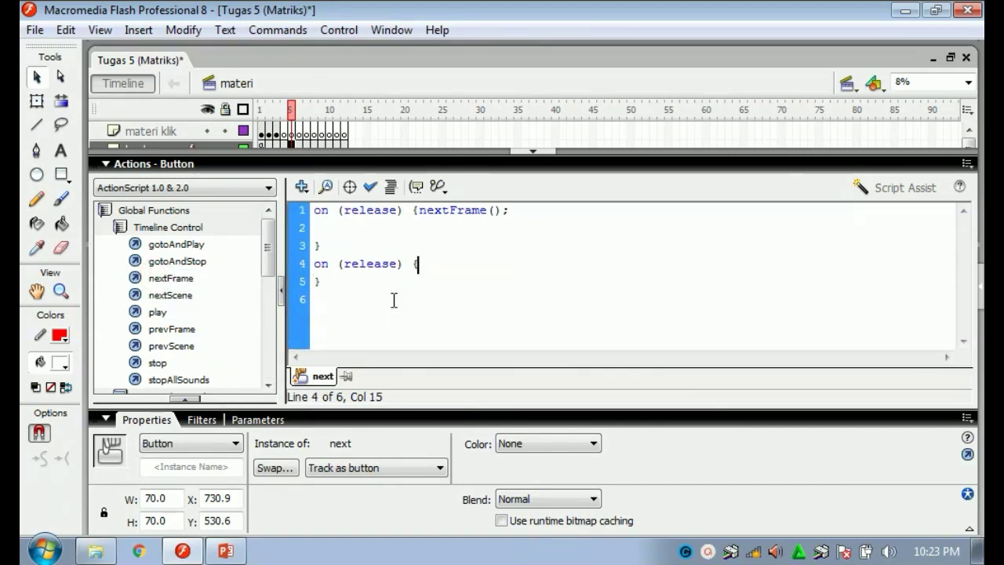
click(538, 152)
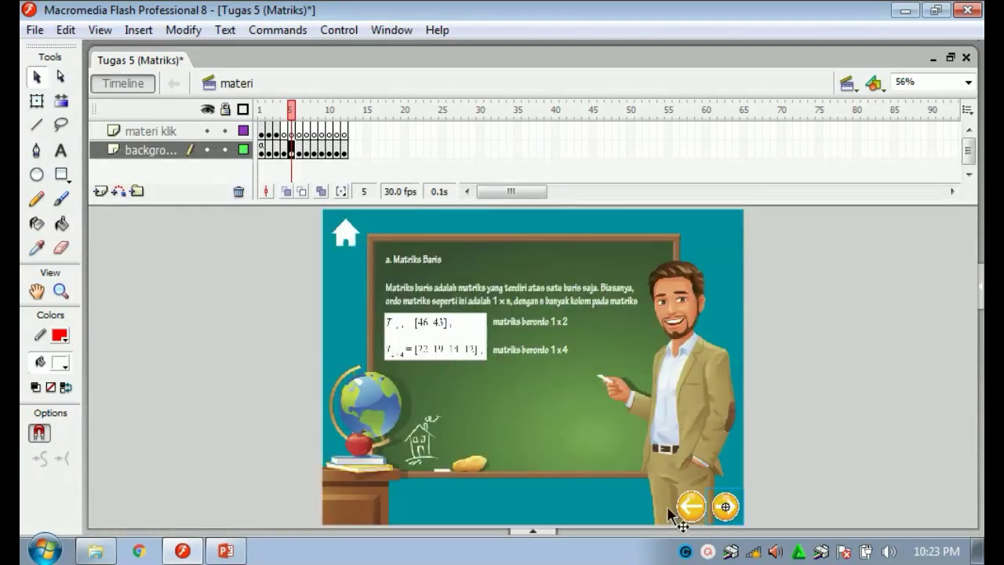
right_click(683, 507)
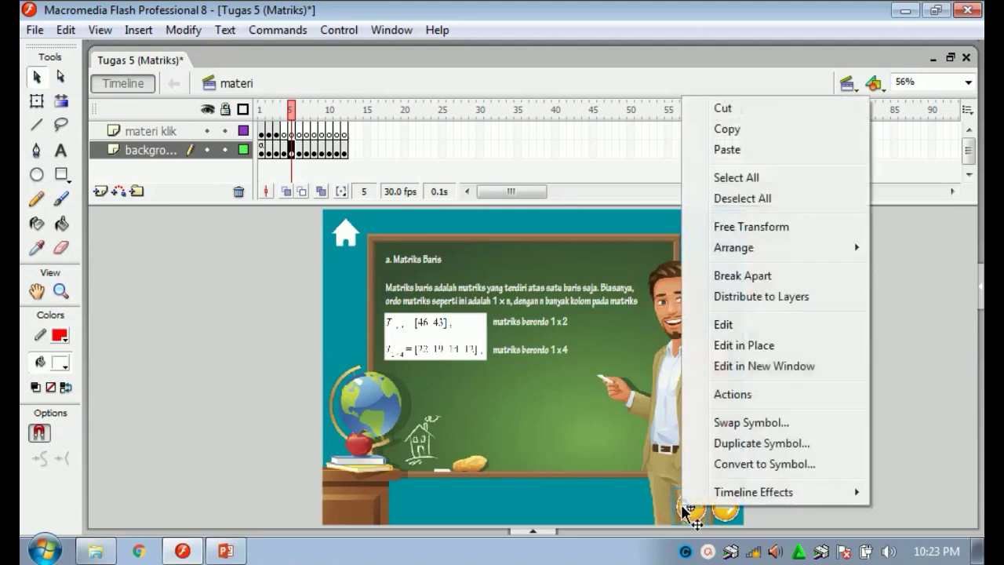
click(733, 395)
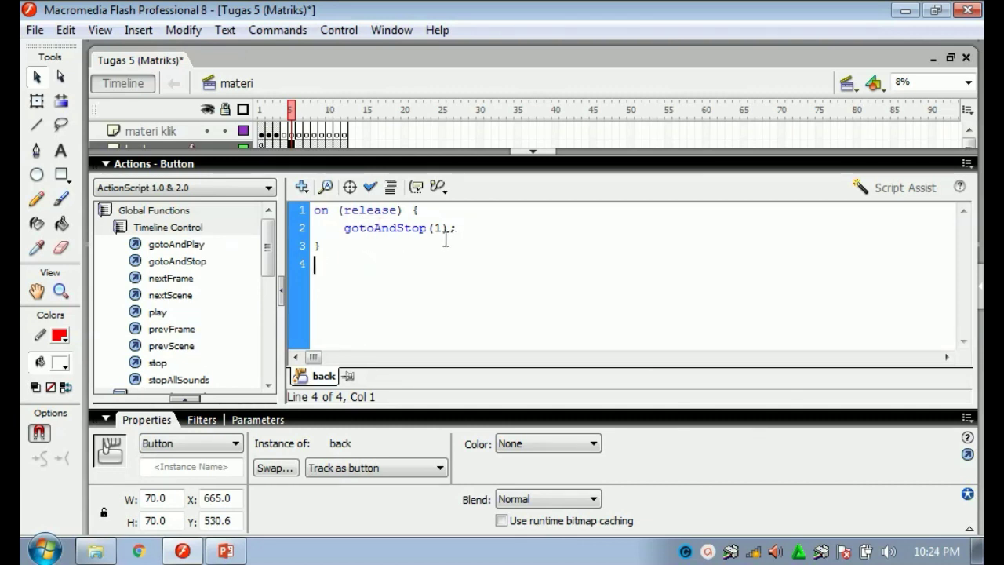
click(535, 152)
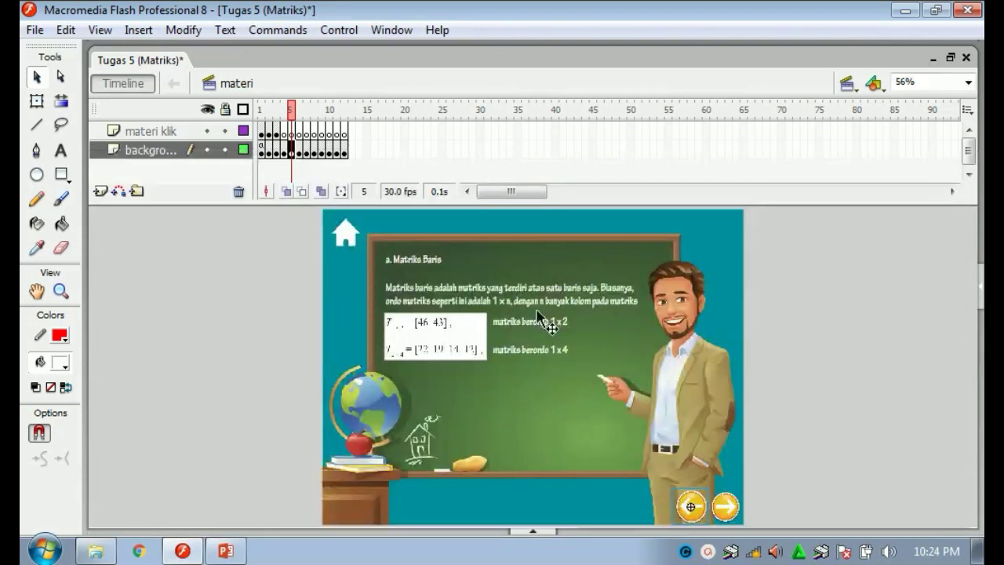
Step through material frames 1 to 10, ending on frame 1's Materi Pembelajaran menu.
click(263, 151)
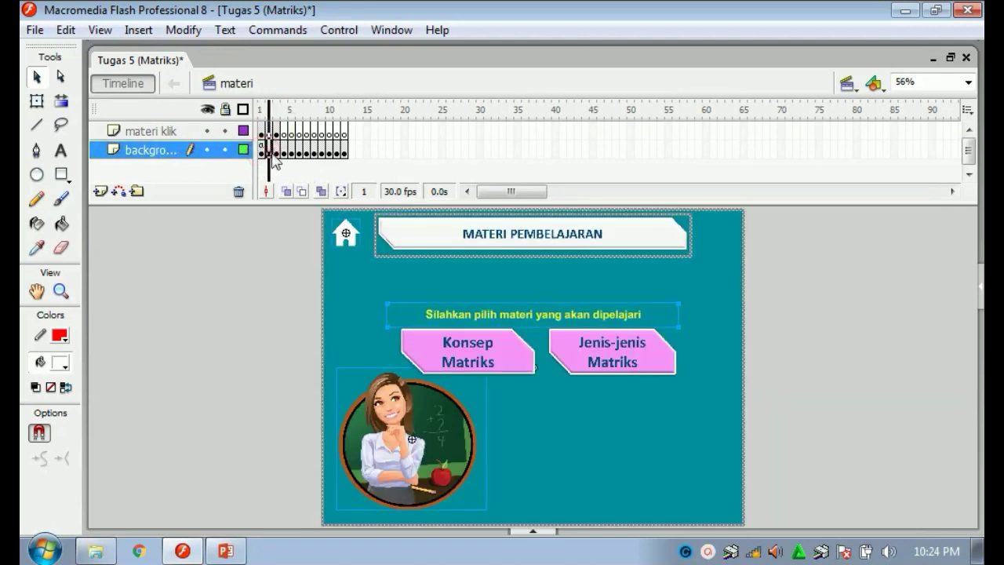
click(276, 152)
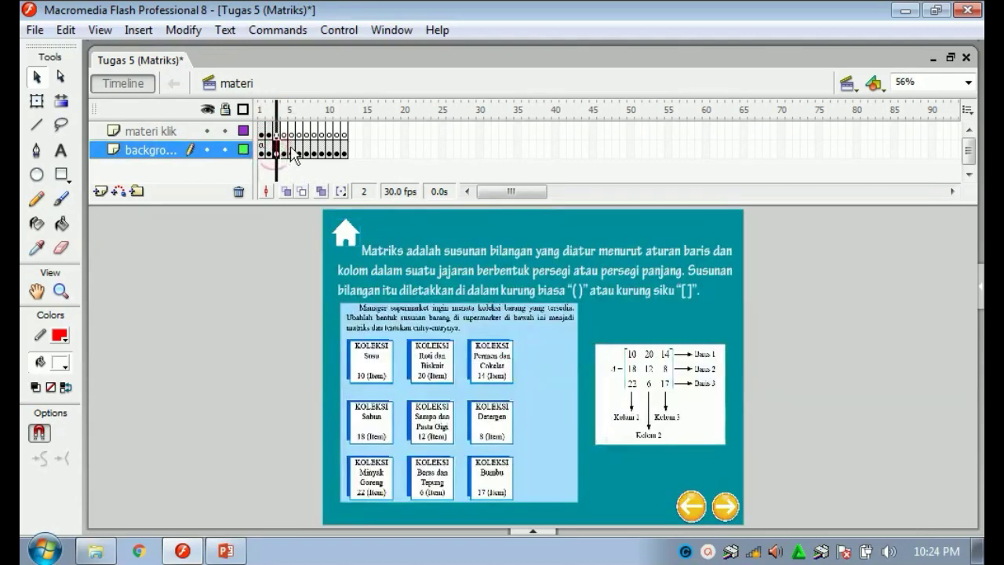
click(287, 150)
click(292, 151)
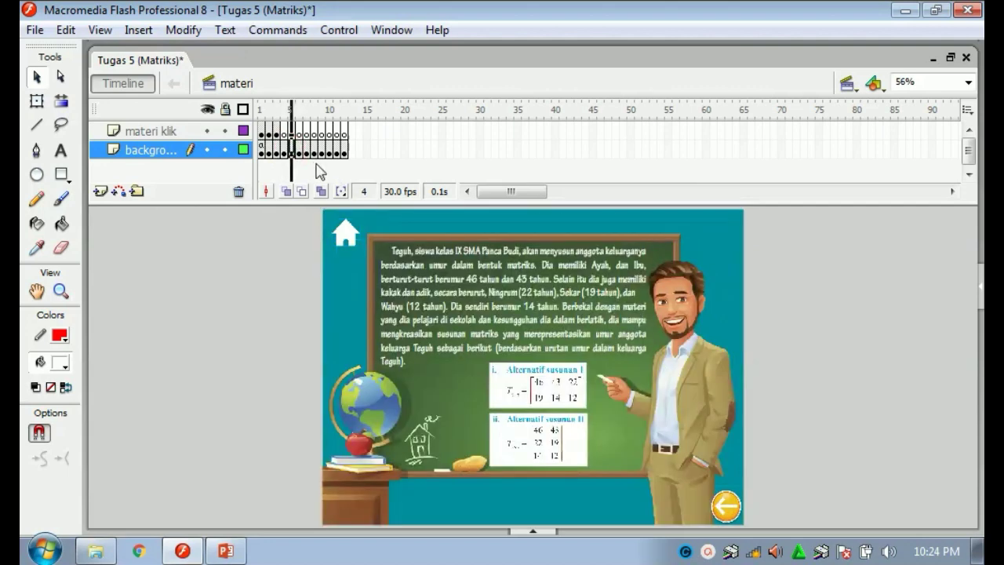
click(300, 155)
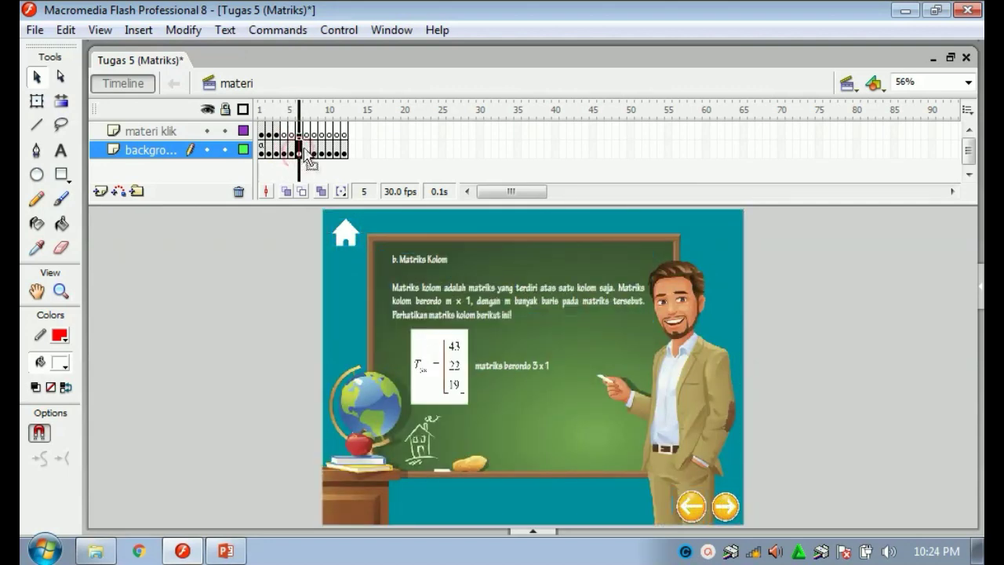
click(306, 152)
click(316, 152)
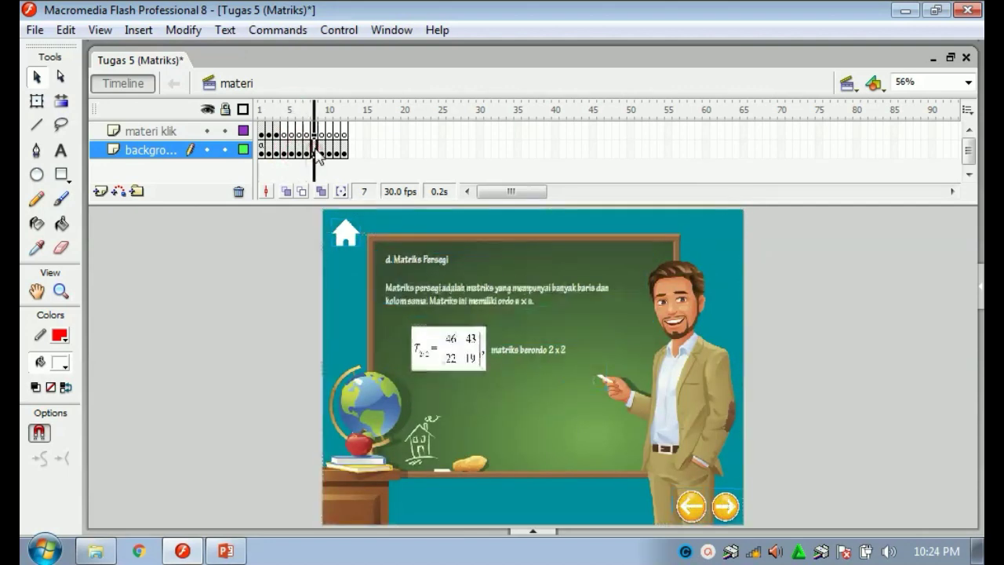
click(329, 153)
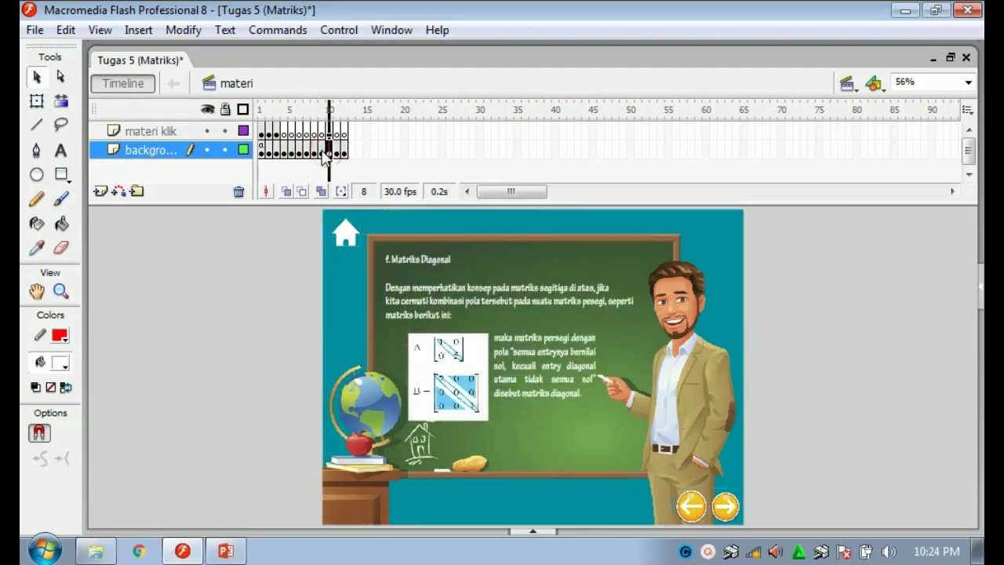
click(268, 152)
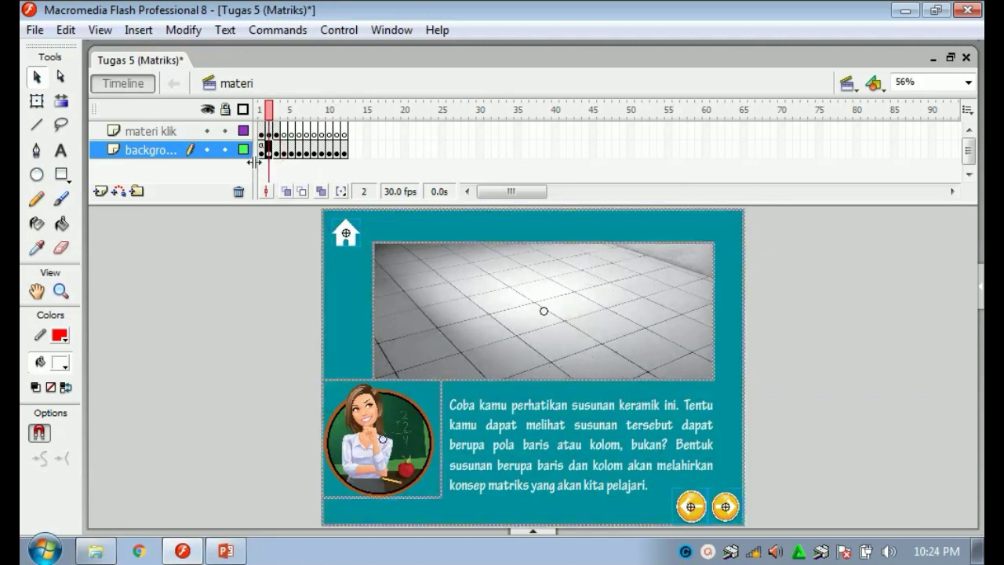
click(262, 150)
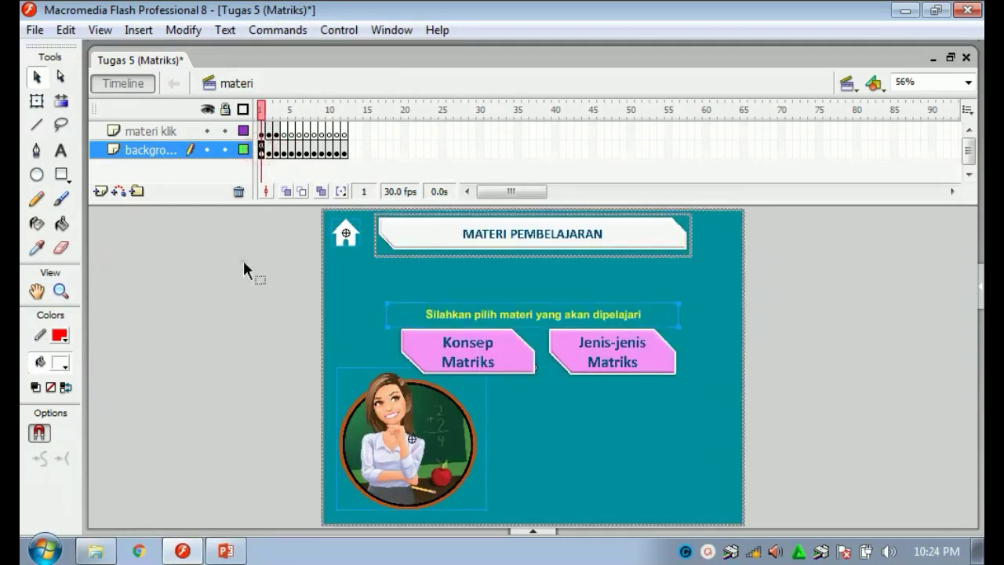
click(243, 261)
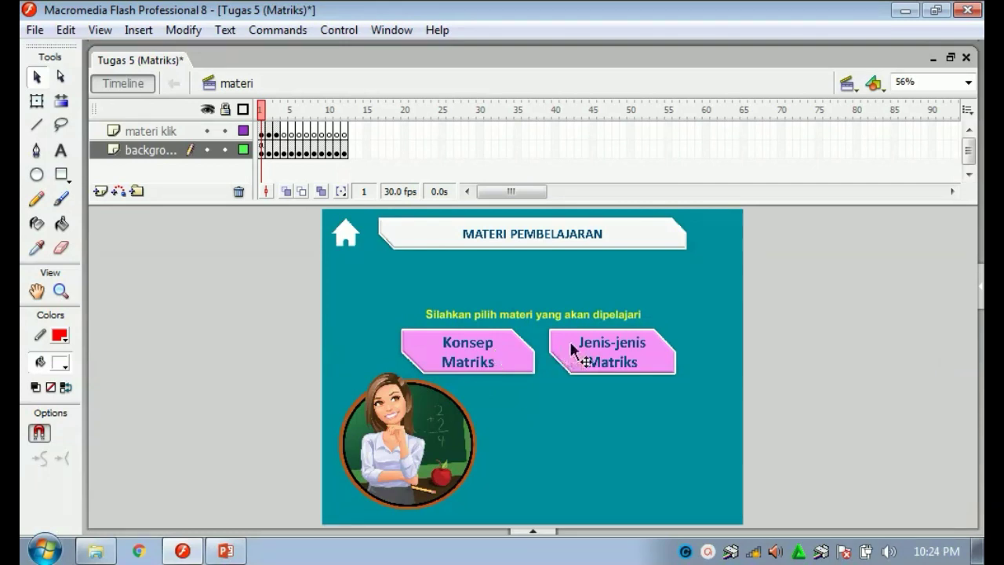
View the Jenis-jenis Matriks button's gotoAndStop(5) script, then hide the Actions panel.
right_click(589, 350)
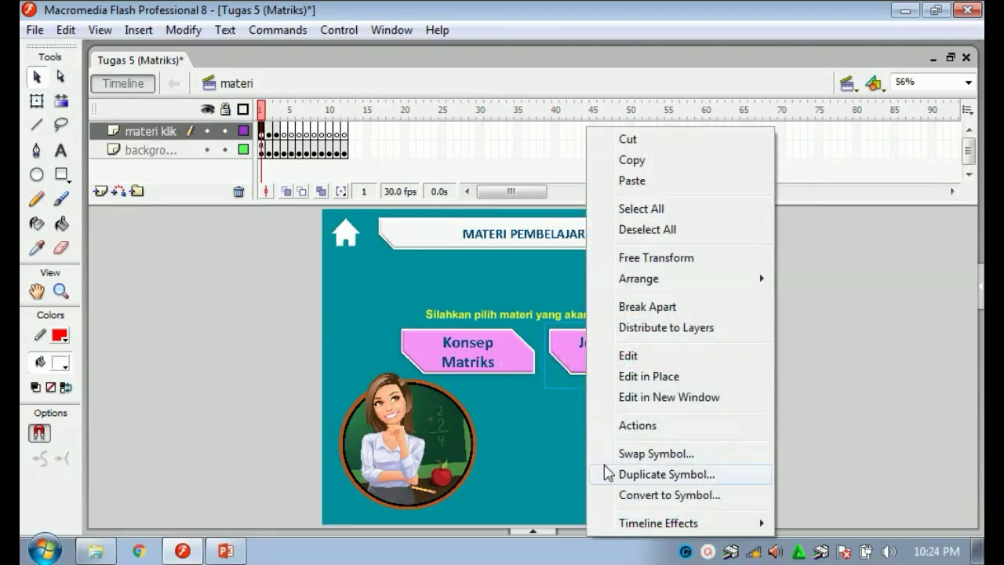
click(645, 427)
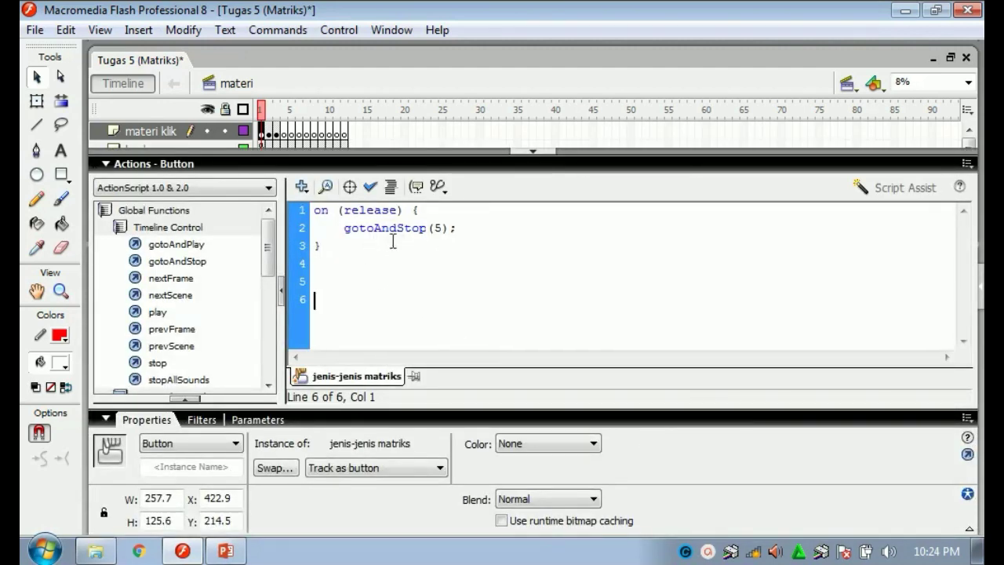
click(533, 153)
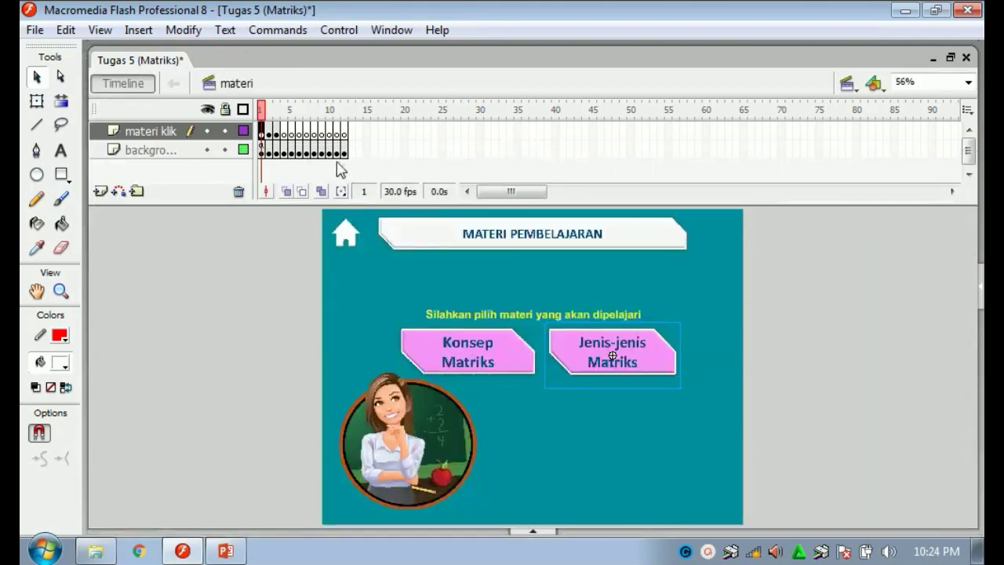
Go to frame 5 to show the Matriks Baris slide with 1 x 2 and 1 x 4 examples.
click(315, 153)
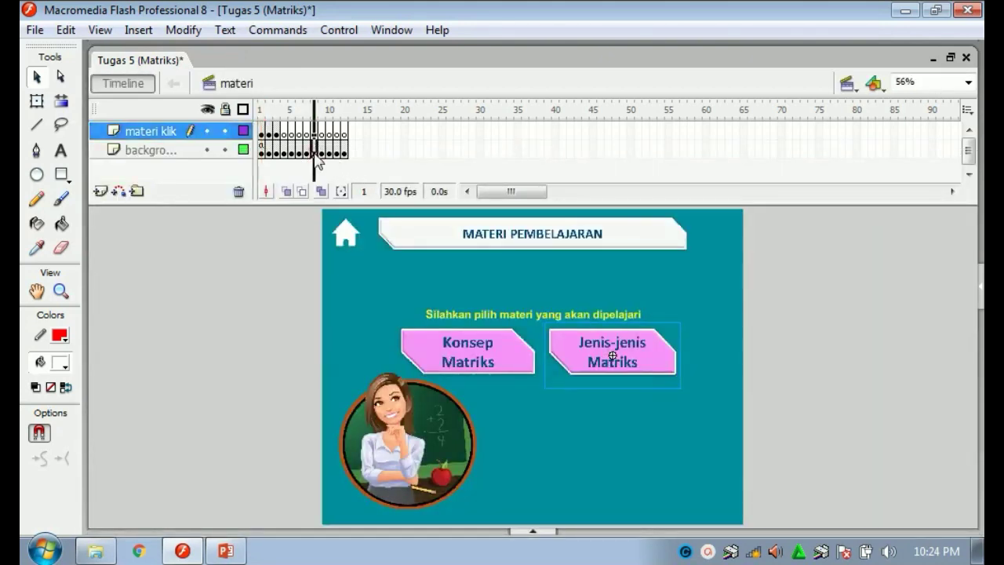
click(297, 152)
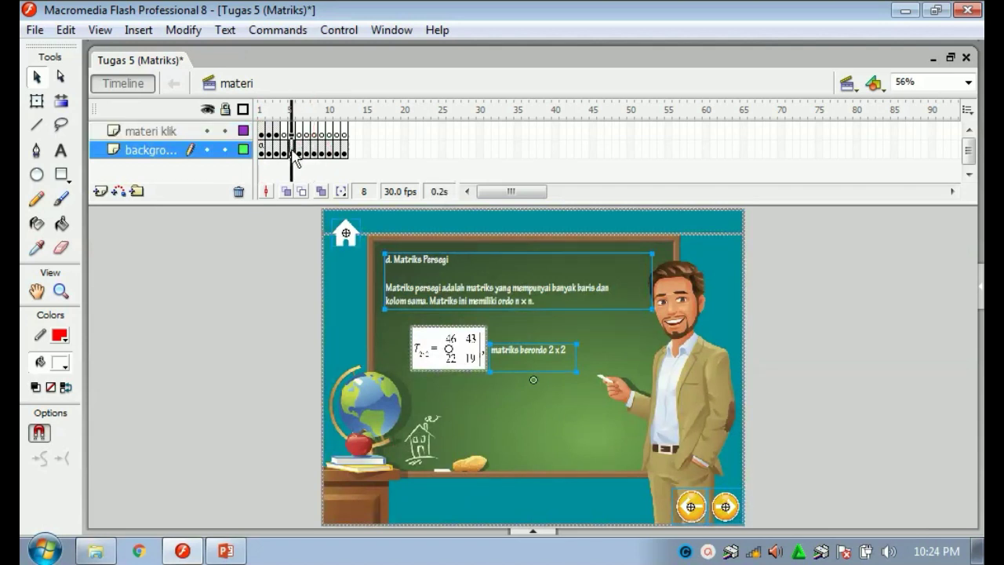
click(291, 152)
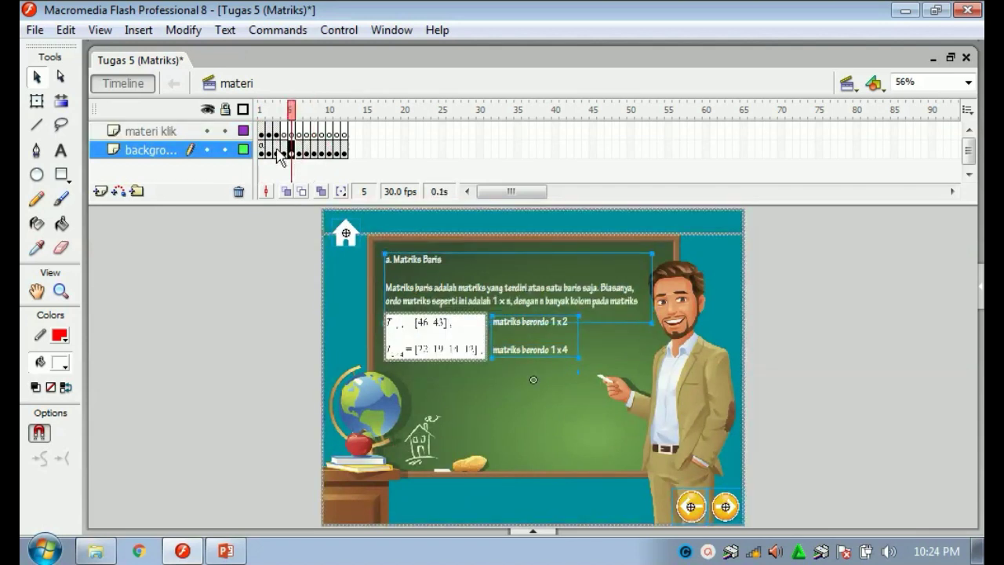
click(463, 188)
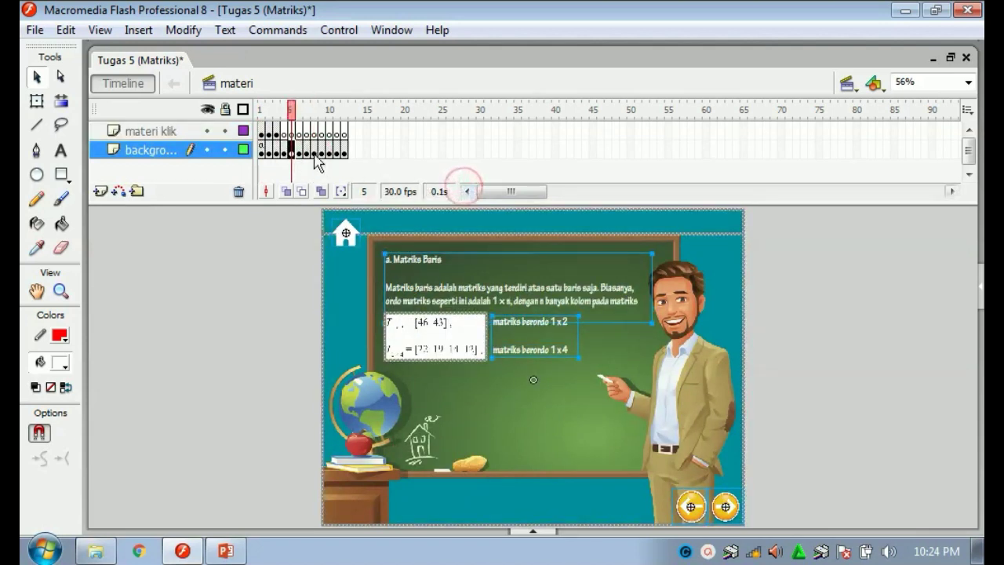
click(258, 288)
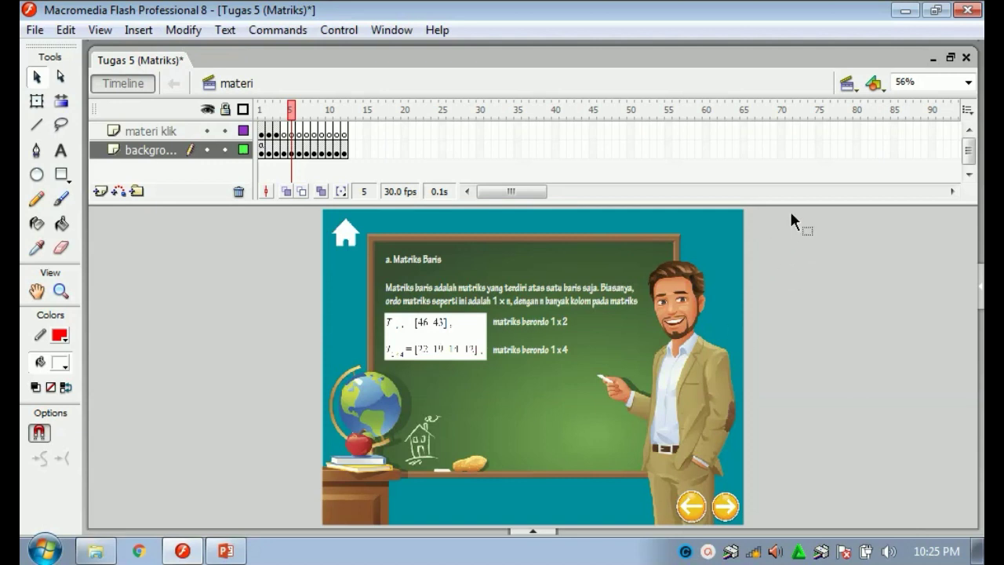
Open the quiz scene at frame 1, the QUIZ PILIHAN GANDA start screen.
click(848, 85)
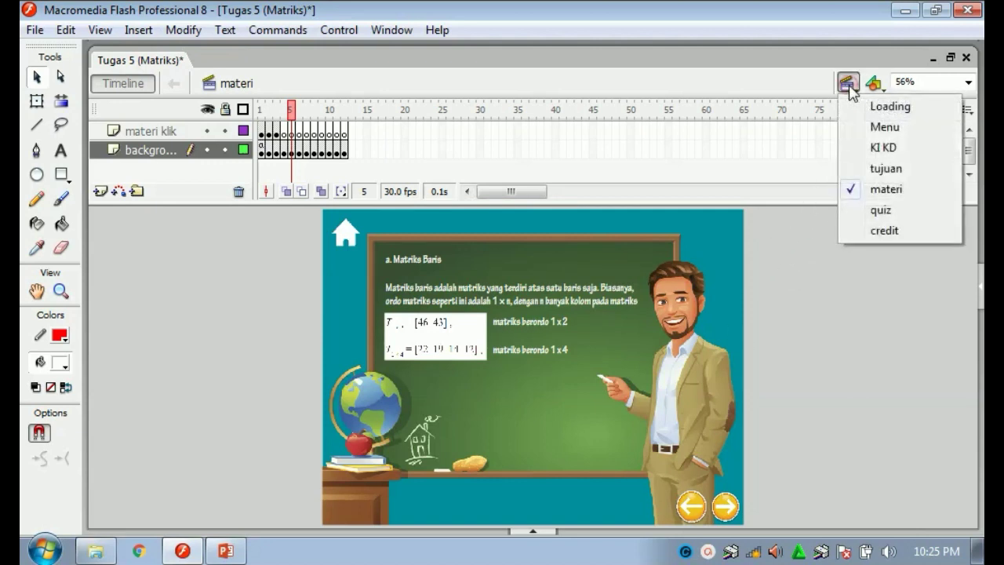
click(880, 212)
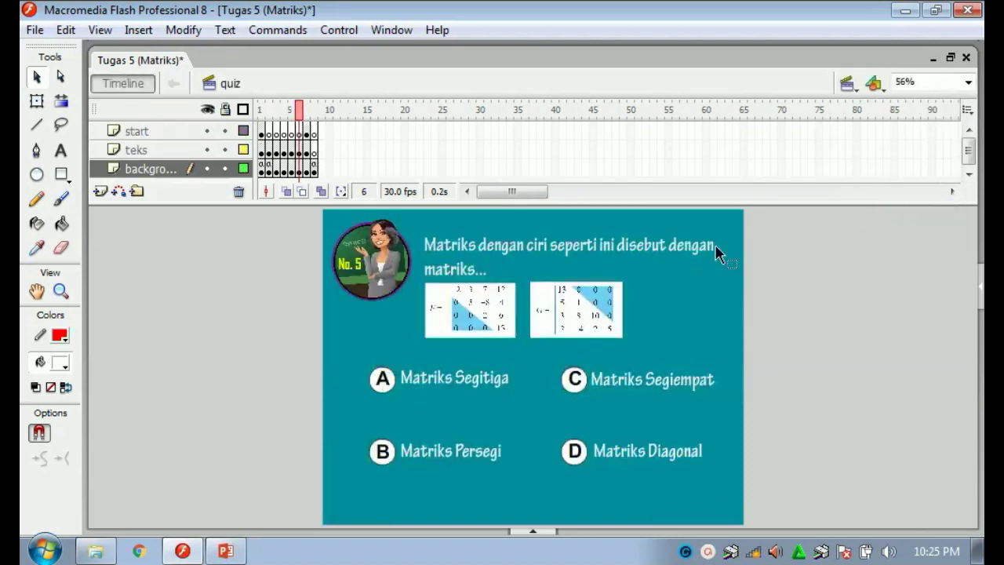
click(261, 171)
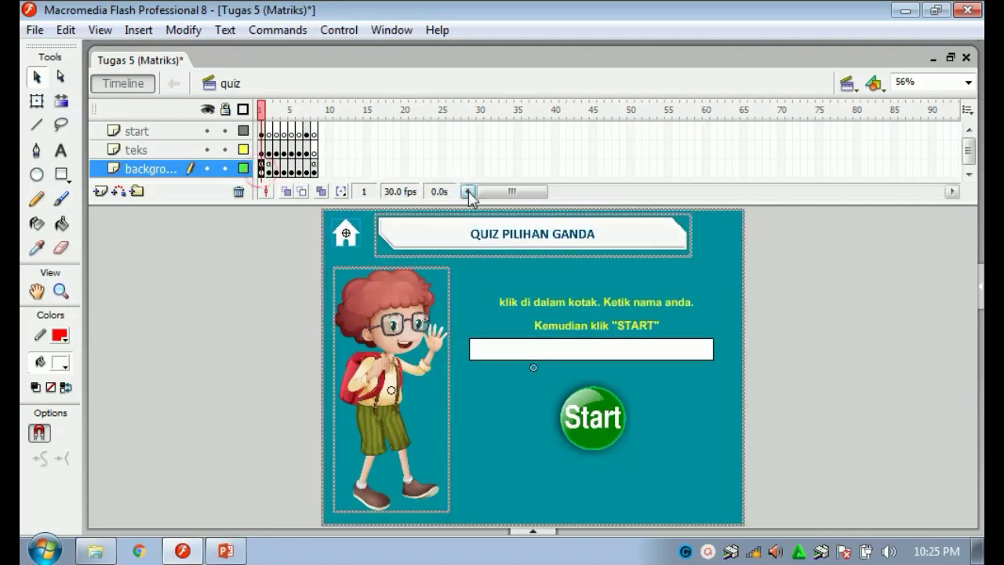
Inspect the name input box and the first frame's script on the quiz start screen.
click(222, 297)
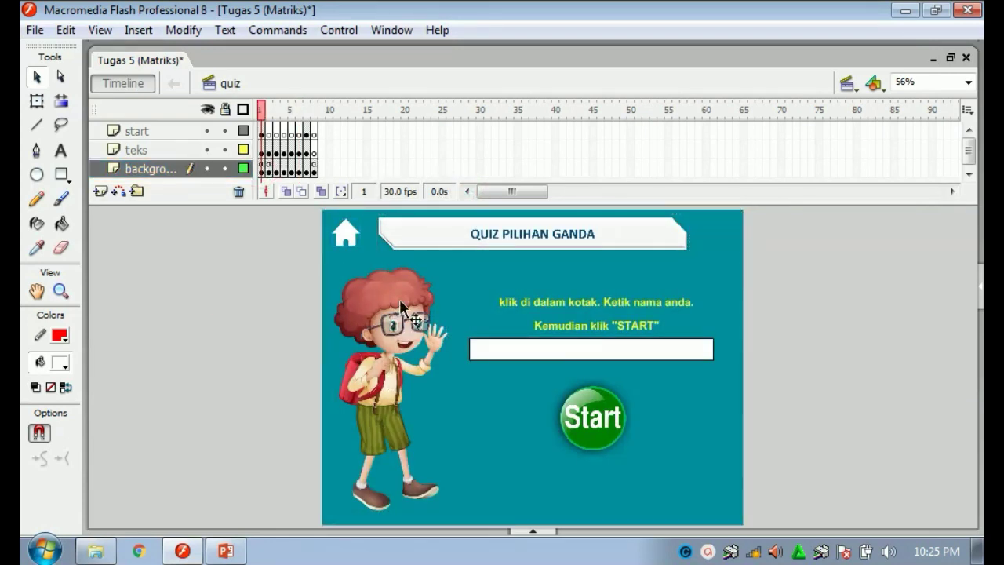
click(558, 346)
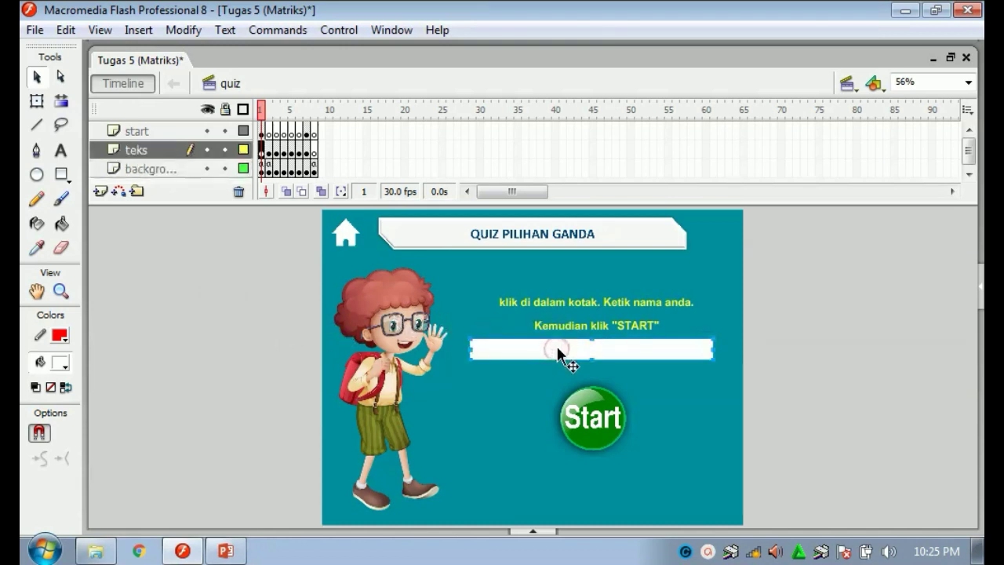
click(291, 344)
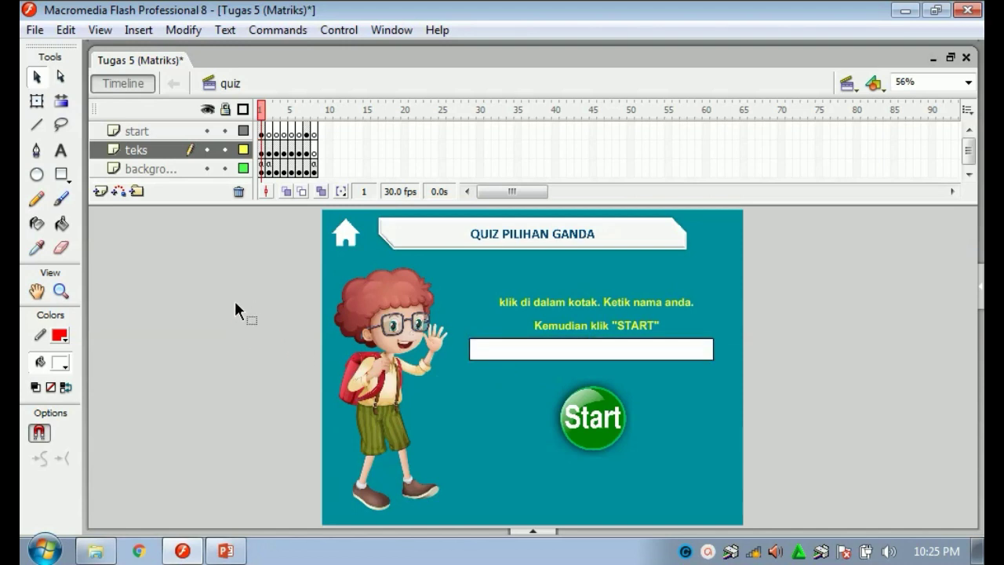
click(62, 151)
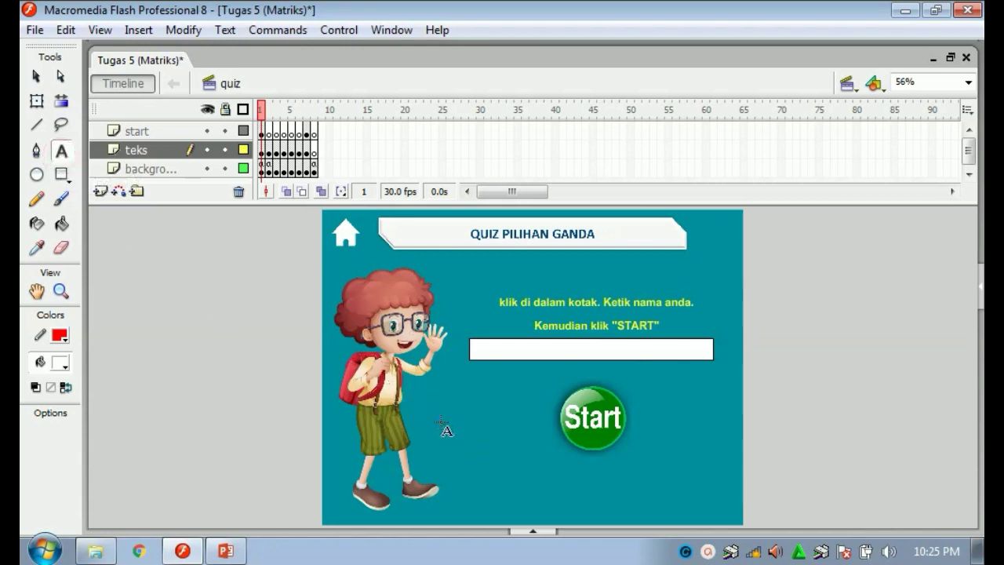
click(533, 531)
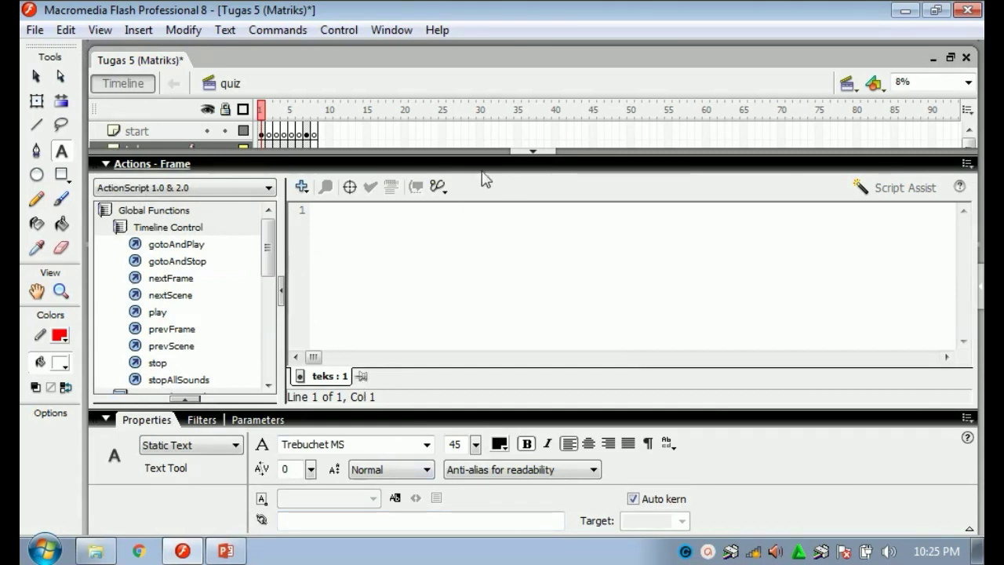
click(107, 164)
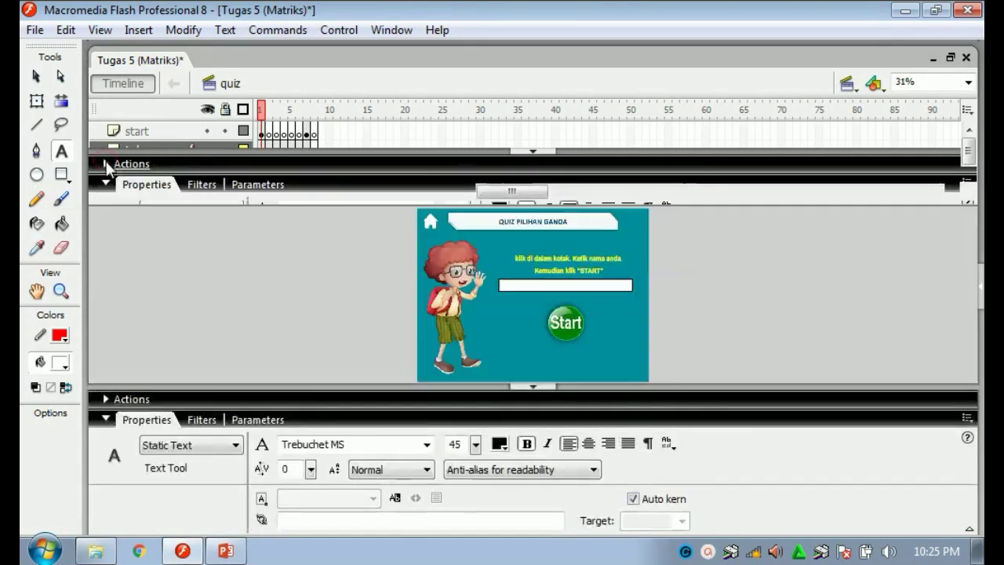
click(395, 31)
mouse_move(510, 132)
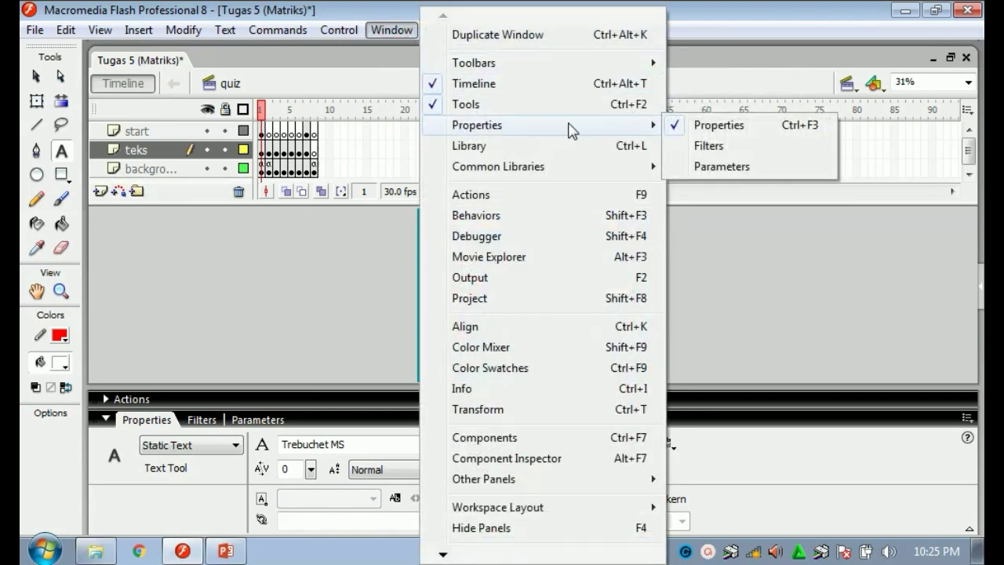
click(309, 422)
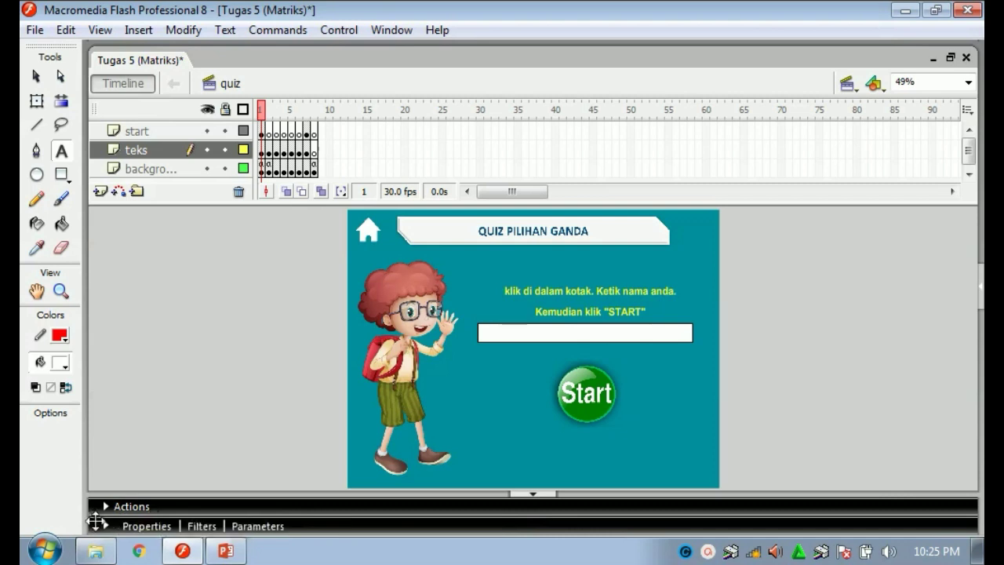
Make new text bordered Input Text, then draw and delete a stray empty text field.
click(147, 525)
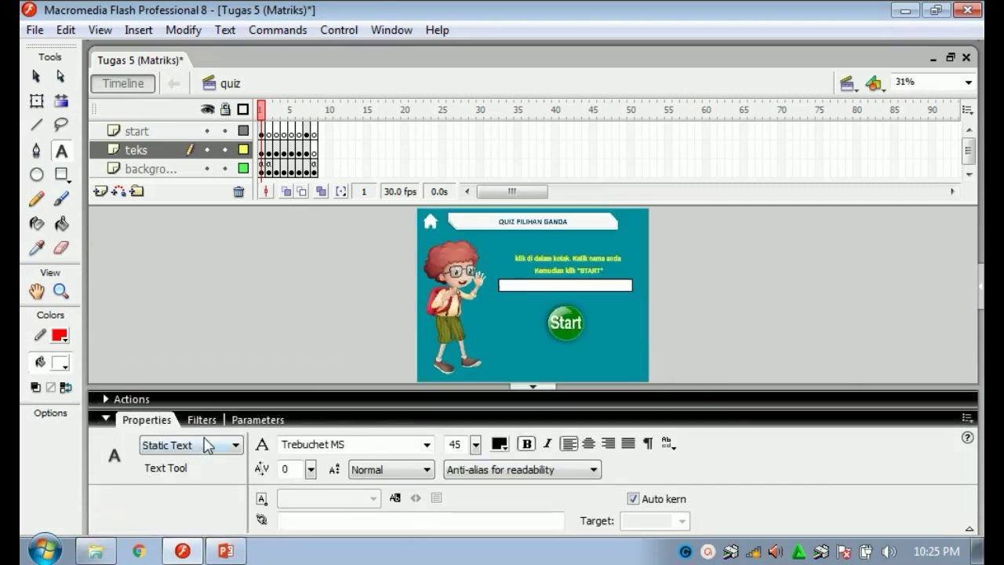
click(235, 445)
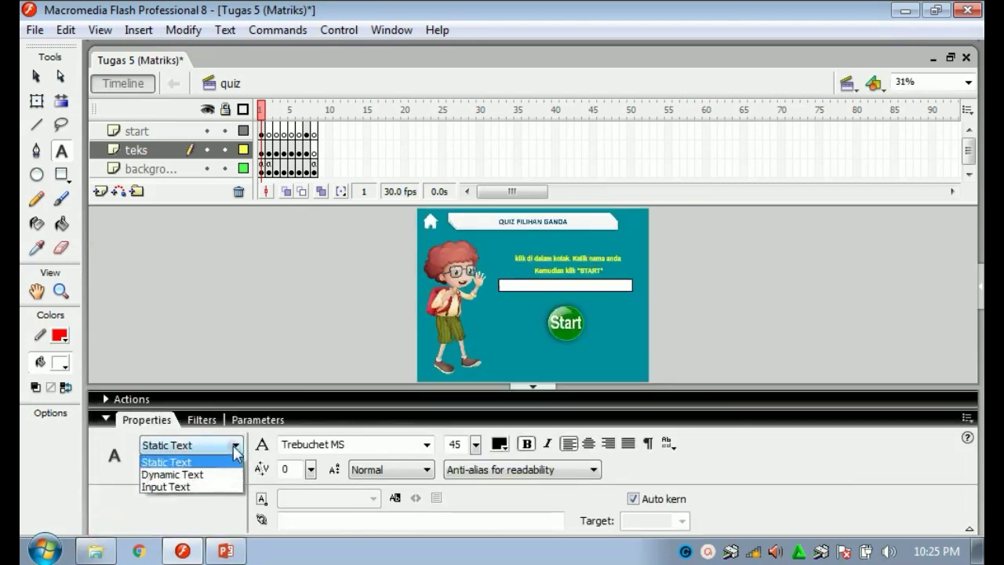
click(192, 487)
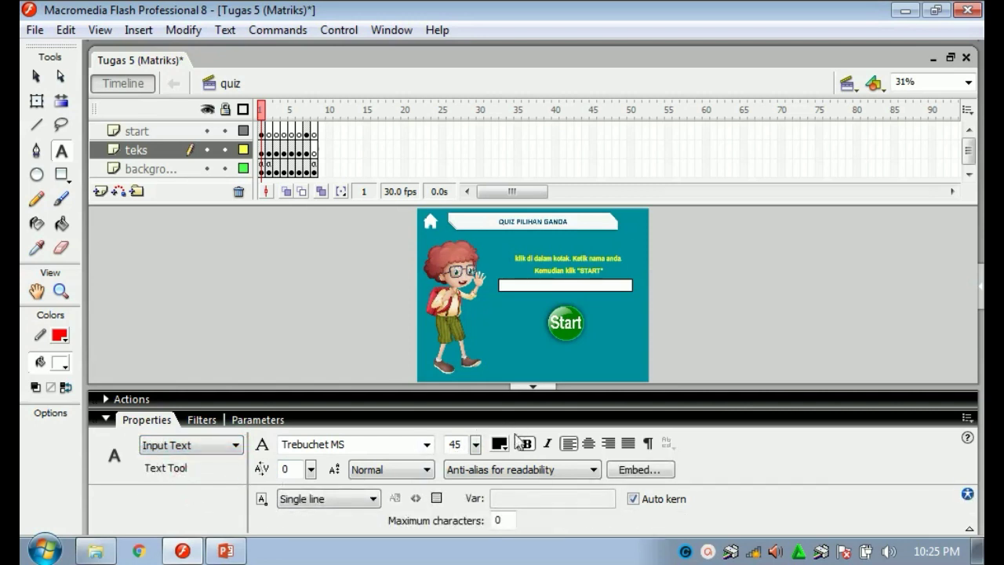
click(439, 497)
click(530, 385)
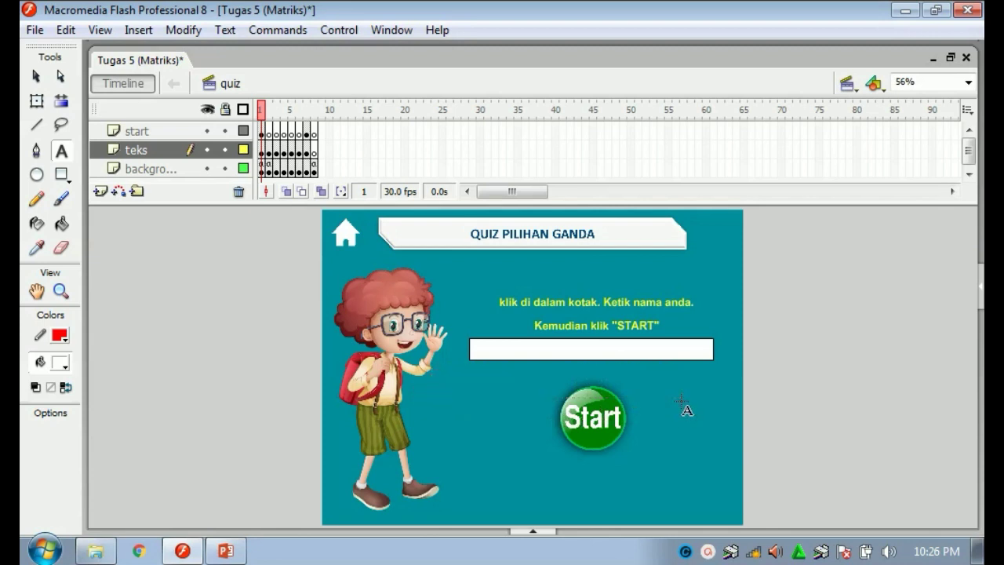
drag(431, 368, 683, 398)
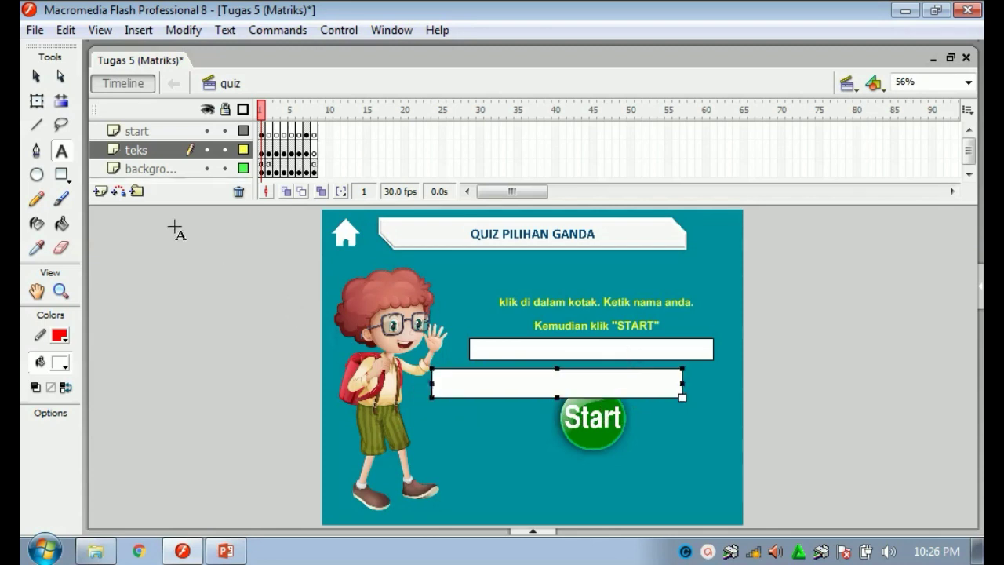
click(36, 76)
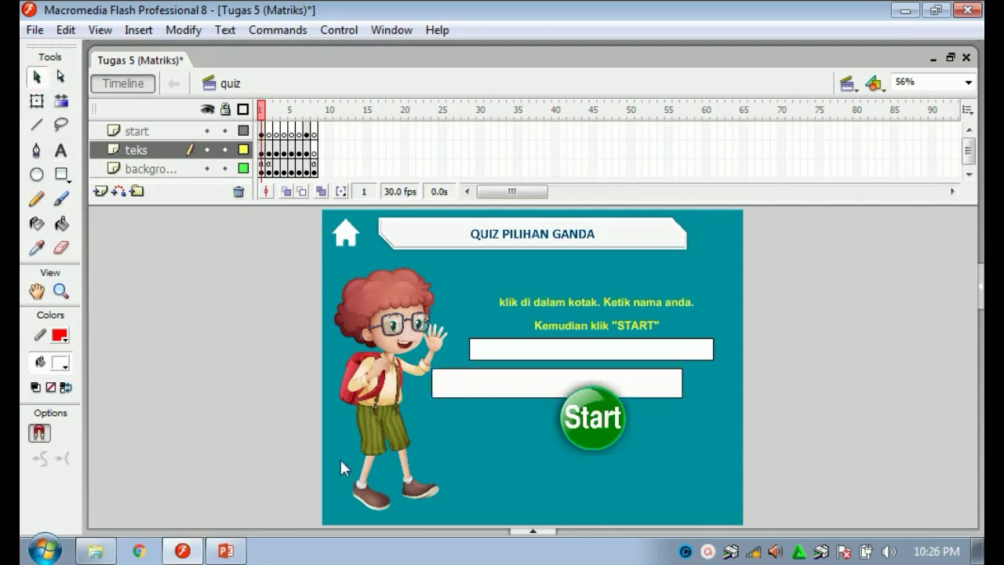
key(Delete)
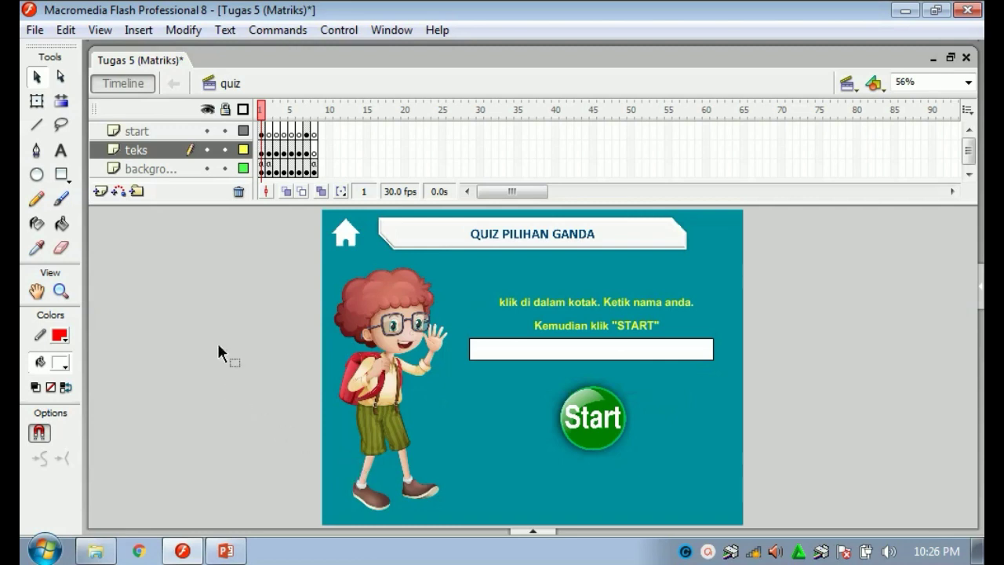
right_click(608, 422)
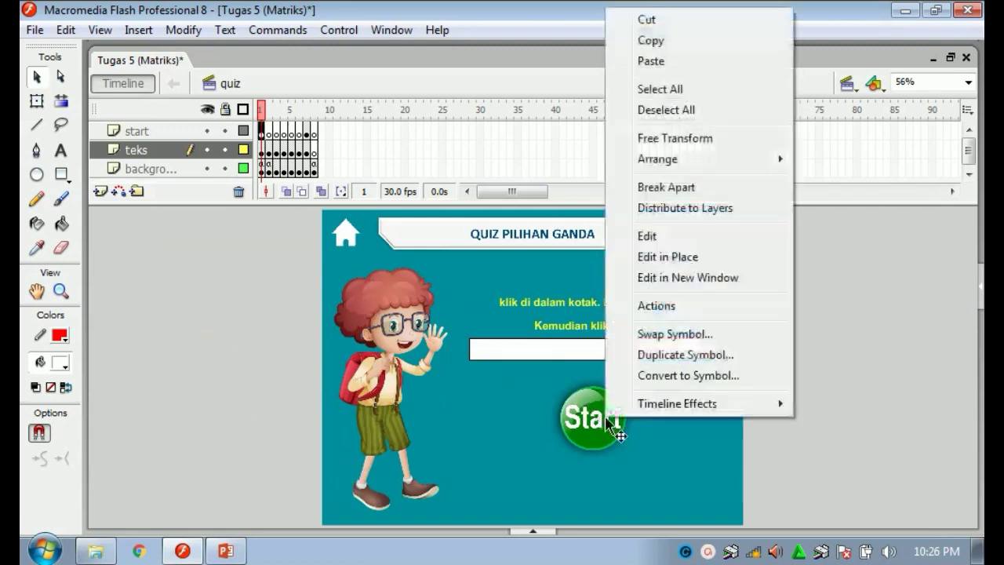
click(656, 306)
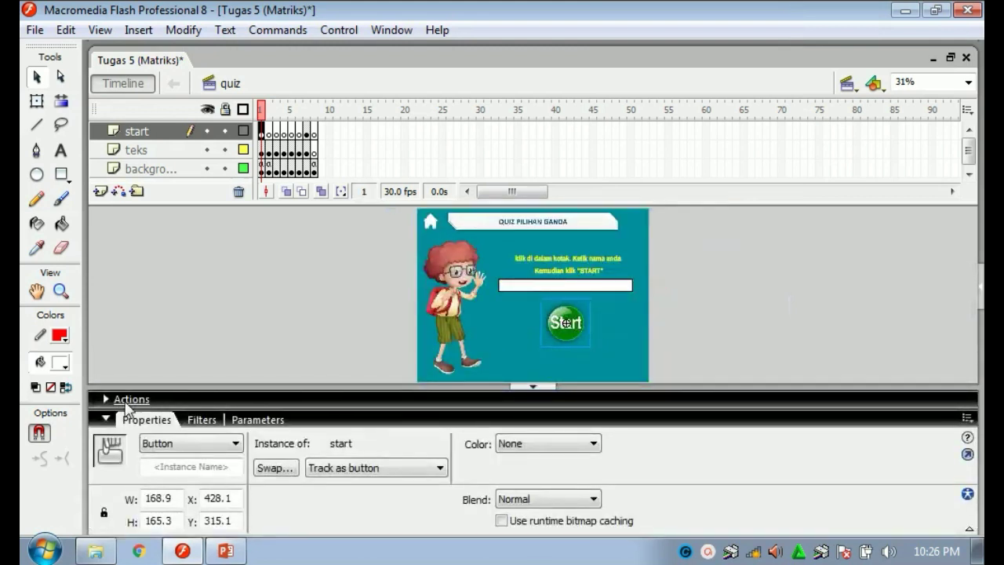
click(103, 400)
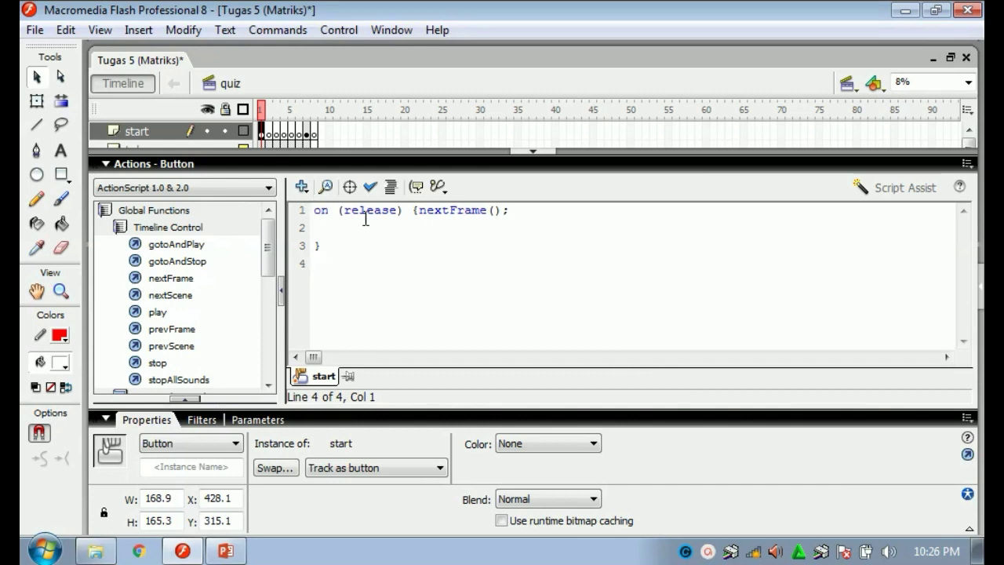
click(533, 151)
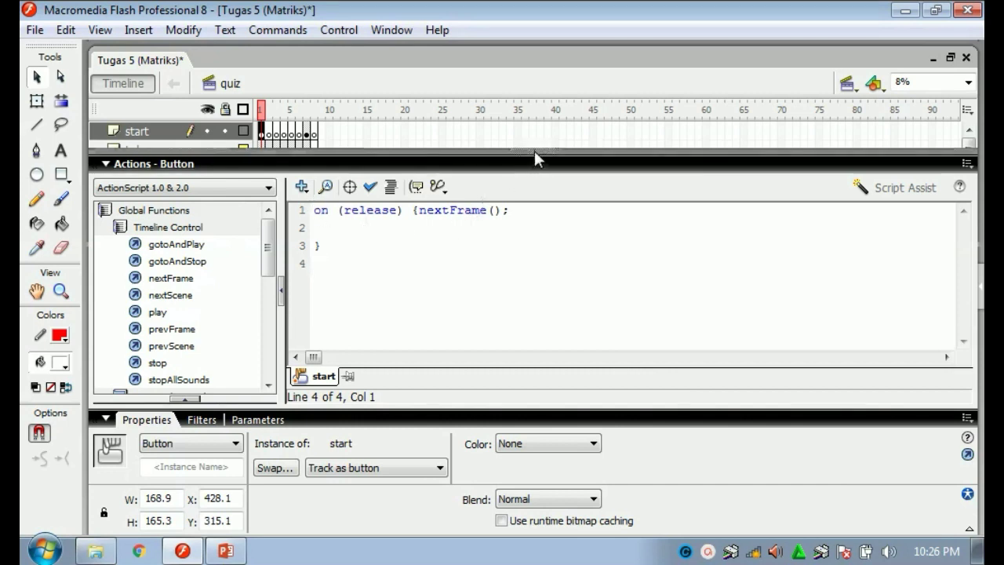
click(222, 323)
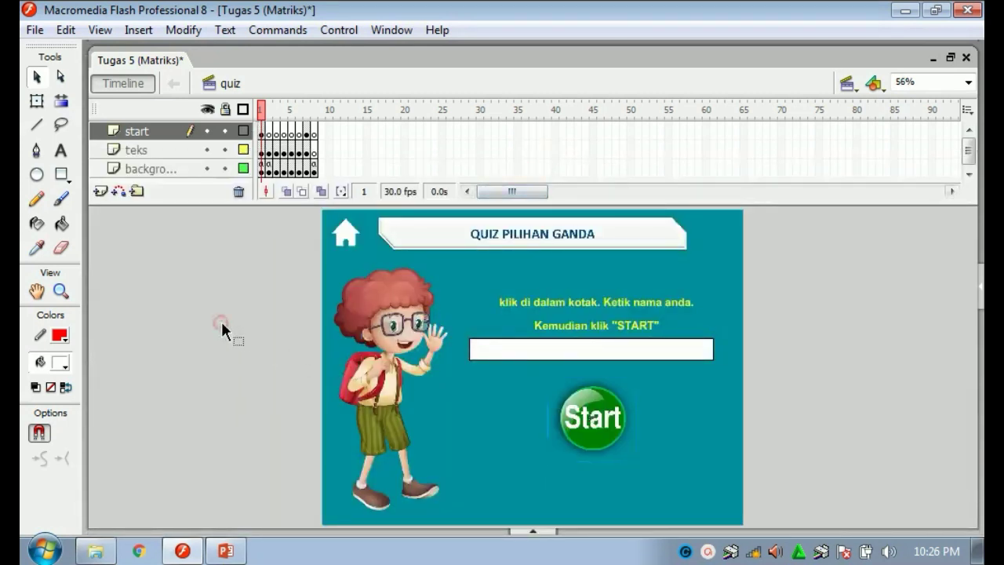
click(268, 171)
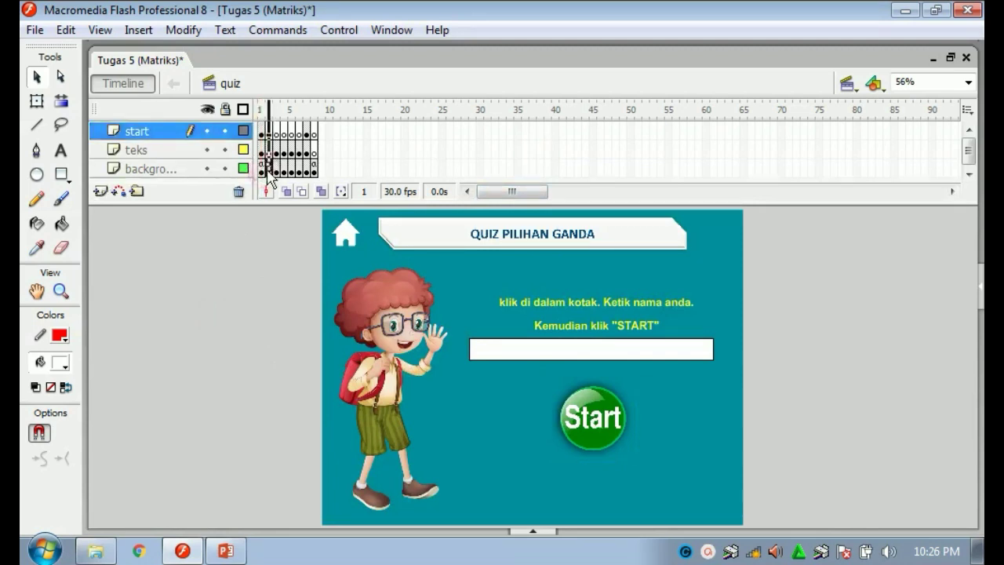
View the stop(); action on frame 1 of the background layer.
click(268, 169)
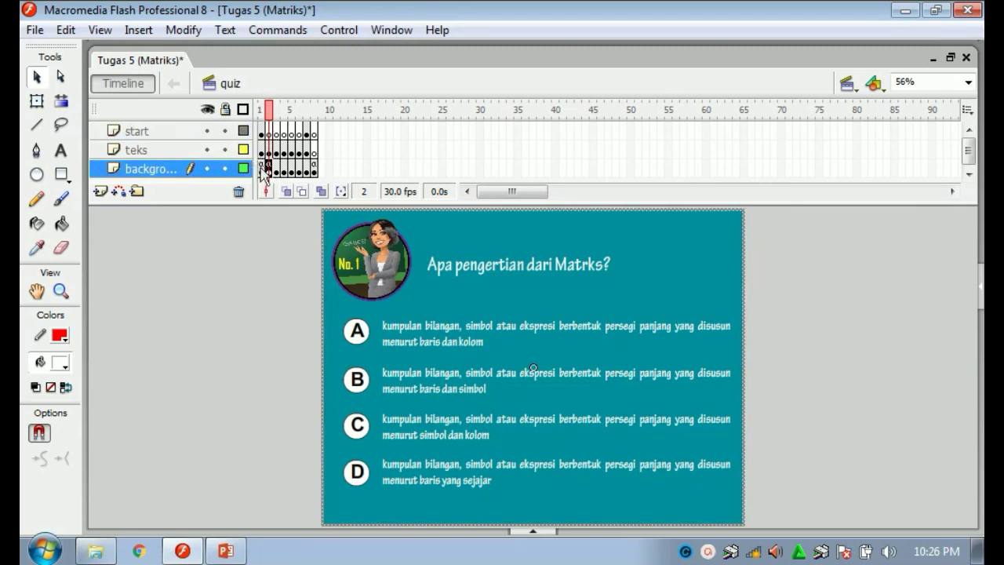
click(262, 169)
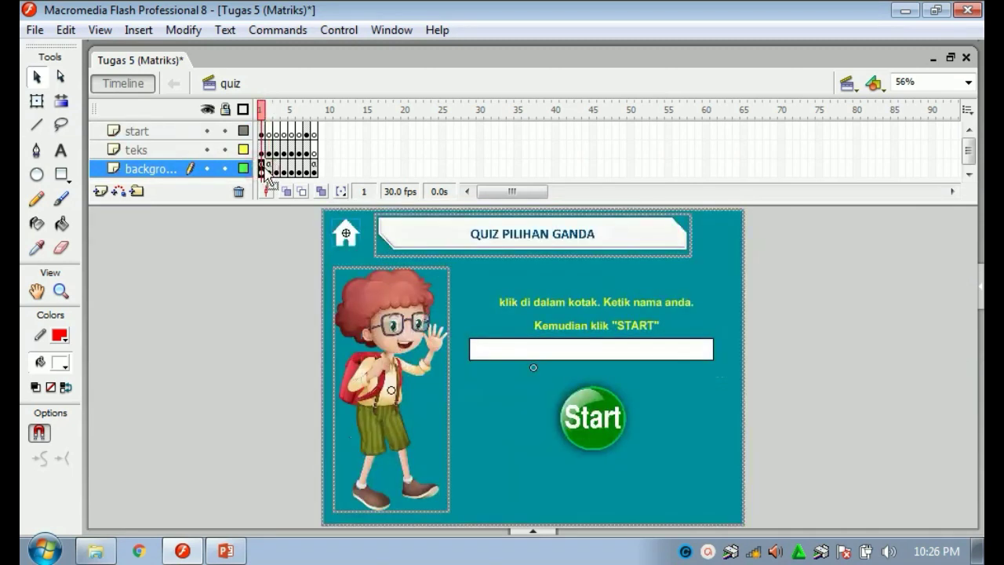
right_click(267, 174)
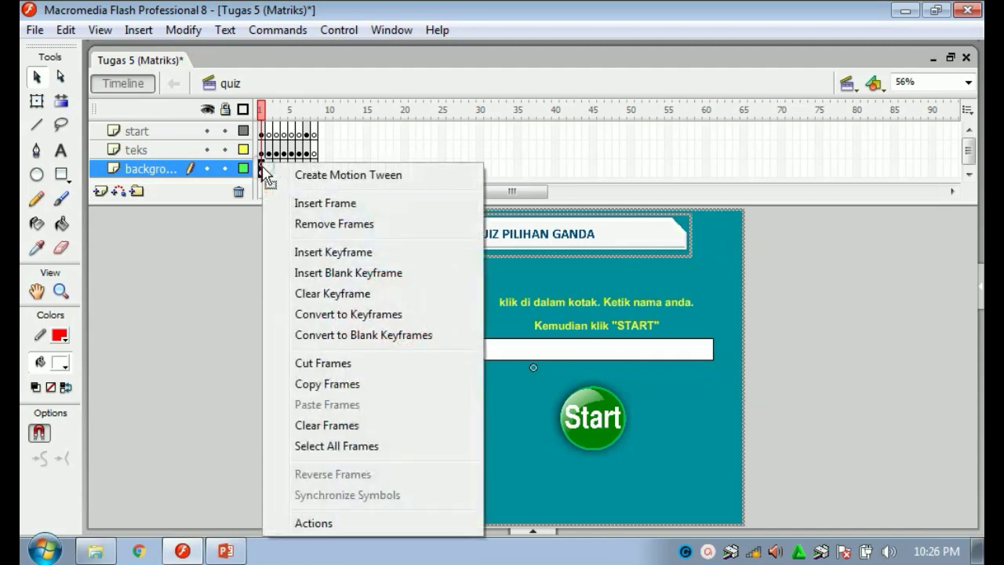
click(344, 523)
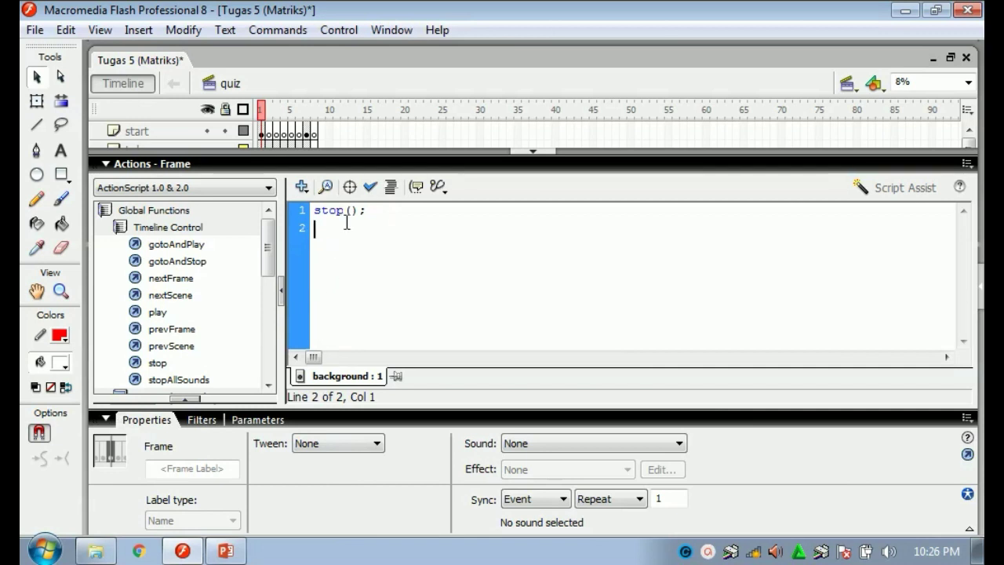
click(526, 151)
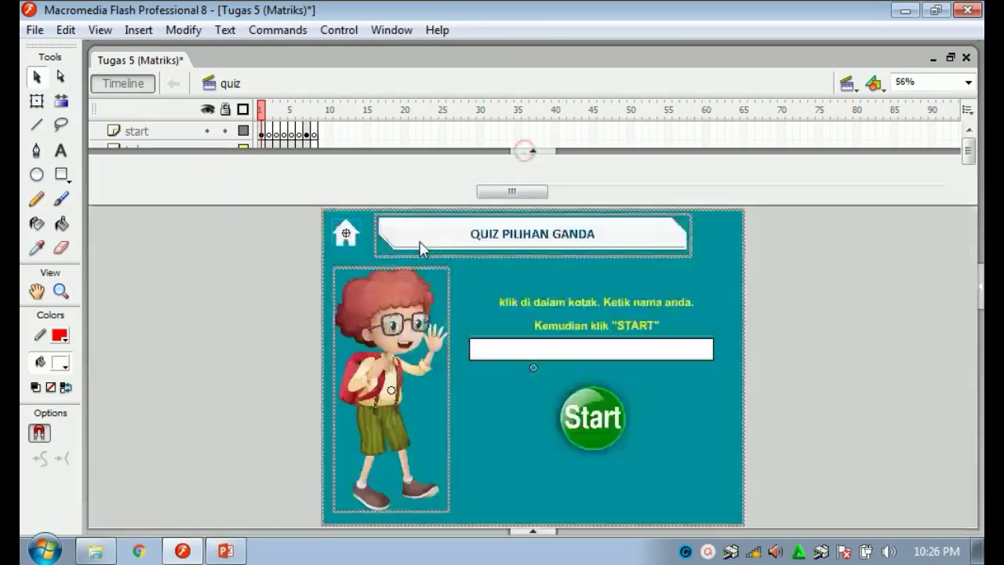
Show frame 2 with question No. 1, "Apa pengertian dari Matrks?".
click(257, 290)
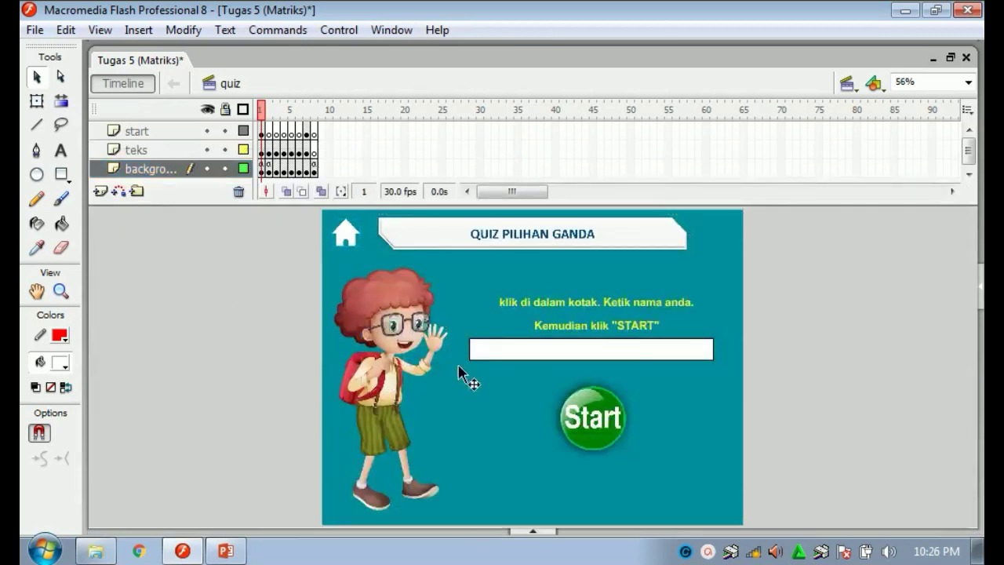
click(269, 171)
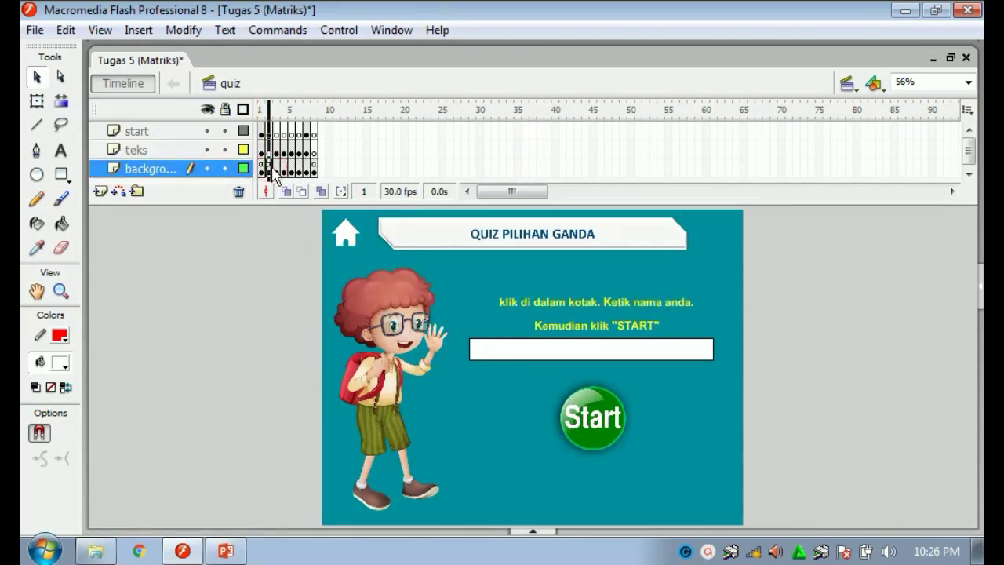
click(400, 277)
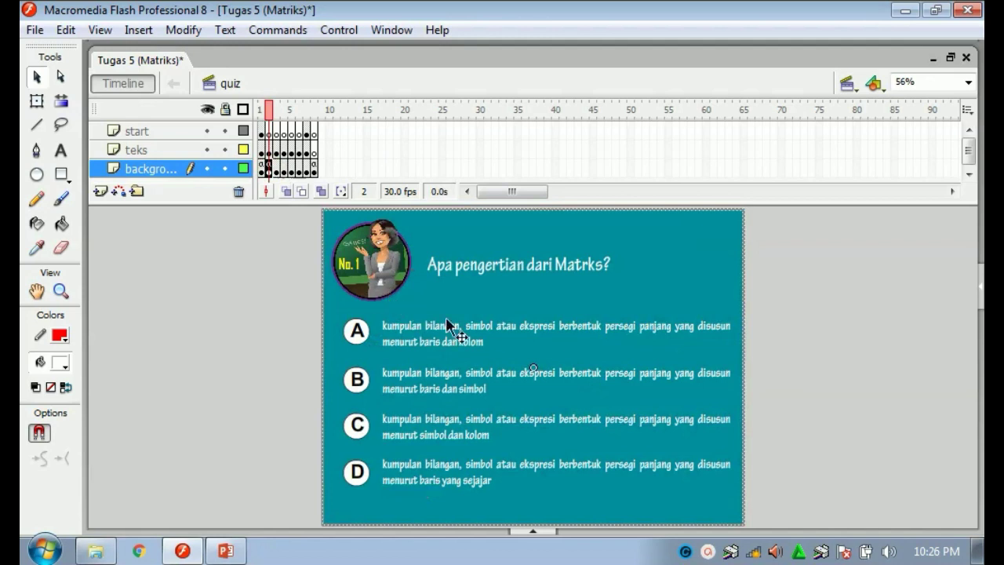
View answer button A's script, which adds to benar before advancing.
click(244, 287)
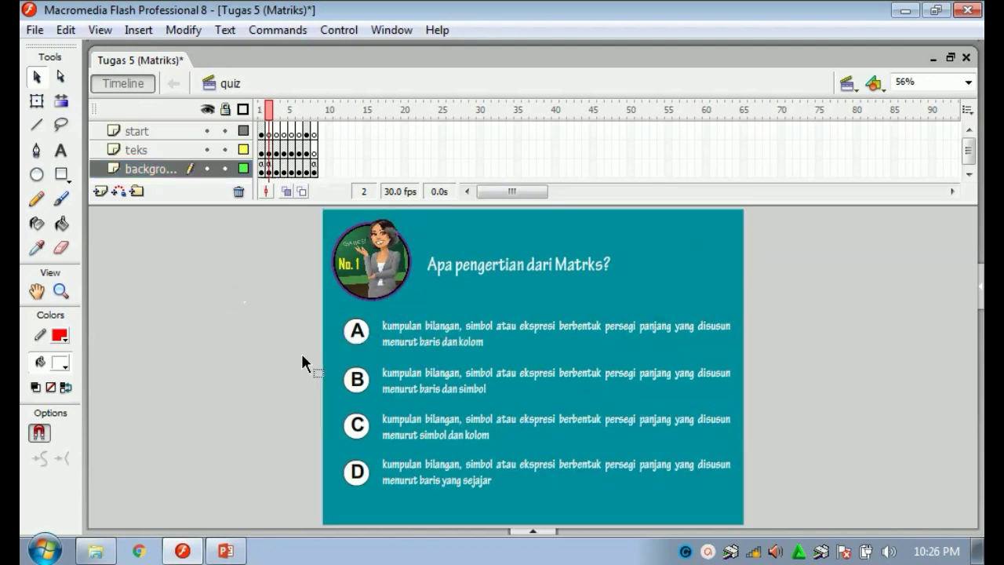
right_click(358, 334)
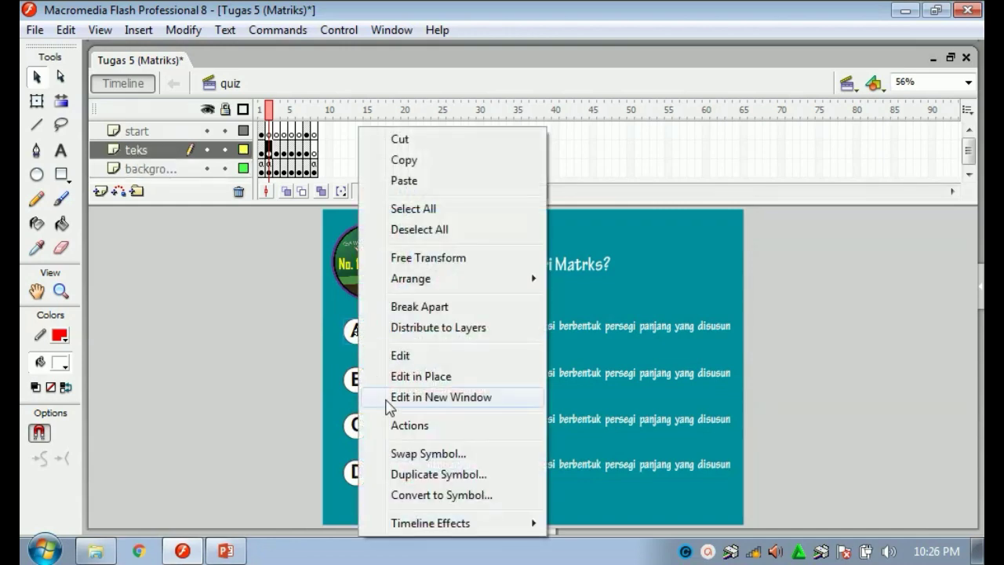
click(396, 424)
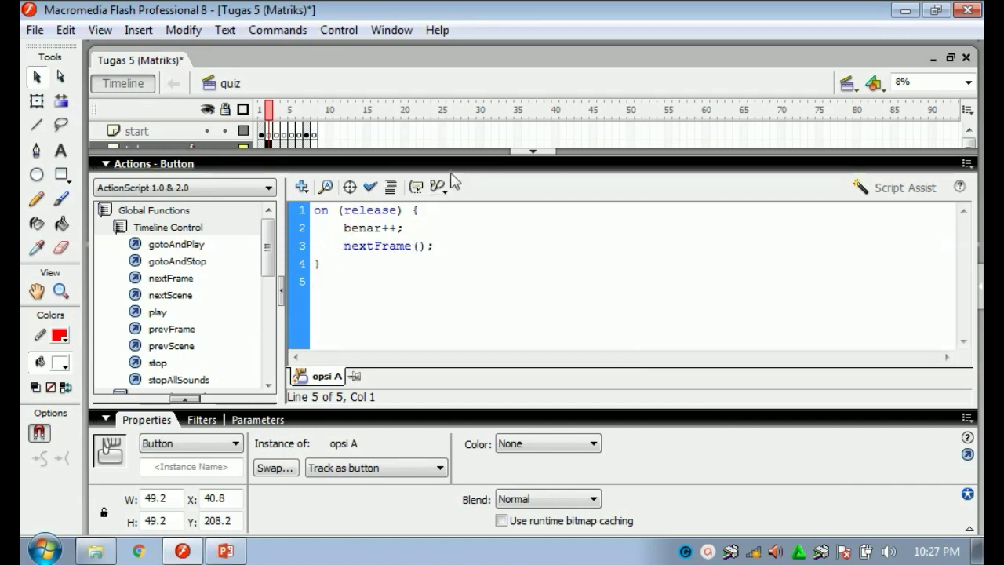
click(530, 151)
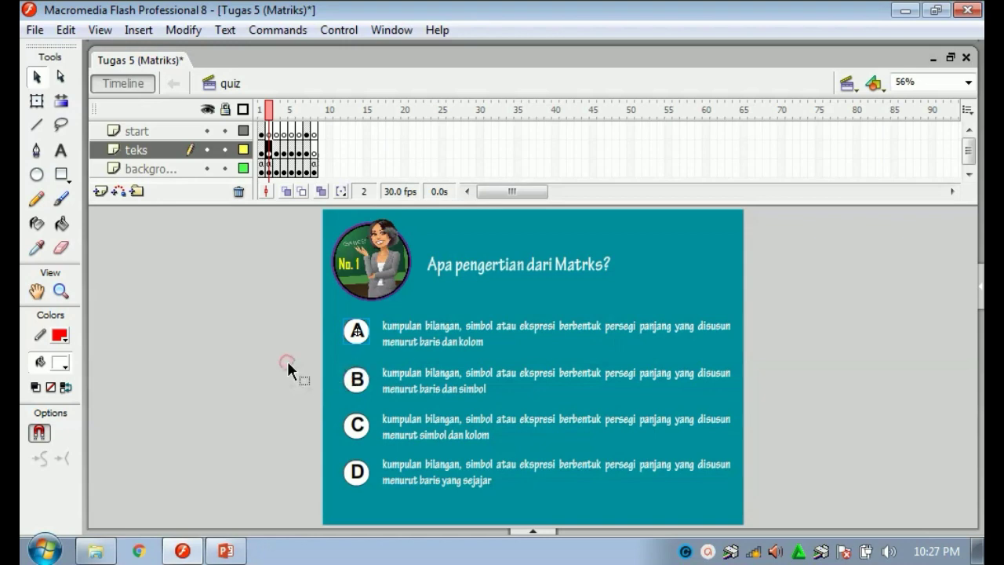
View answer button B's script, which only advances to the next frame.
right_click(361, 384)
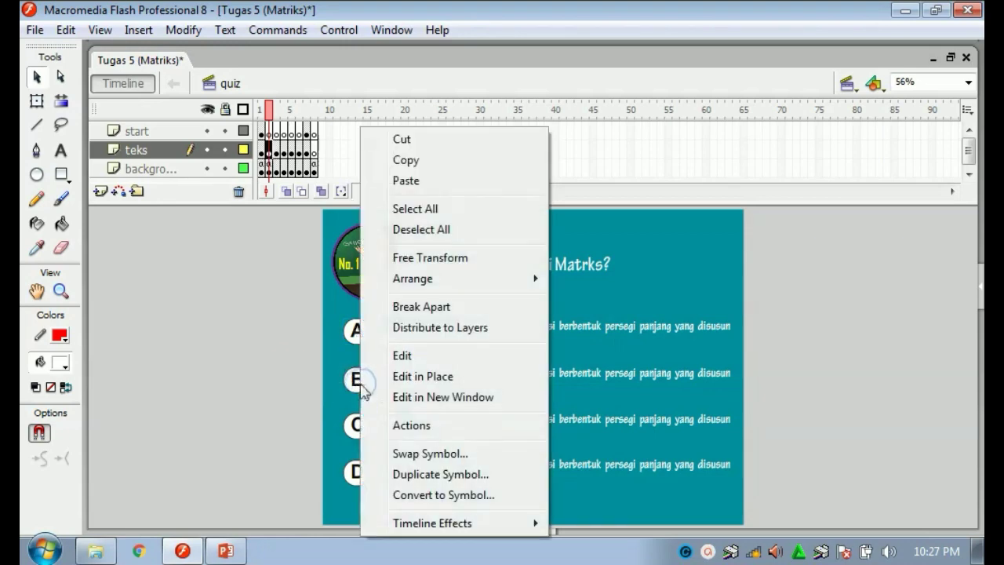
click(401, 424)
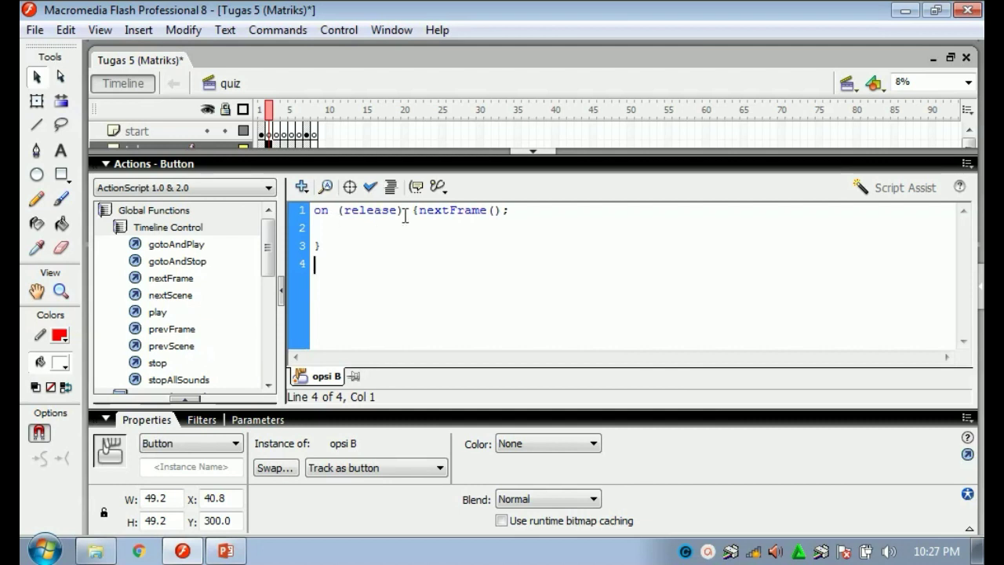
click(532, 147)
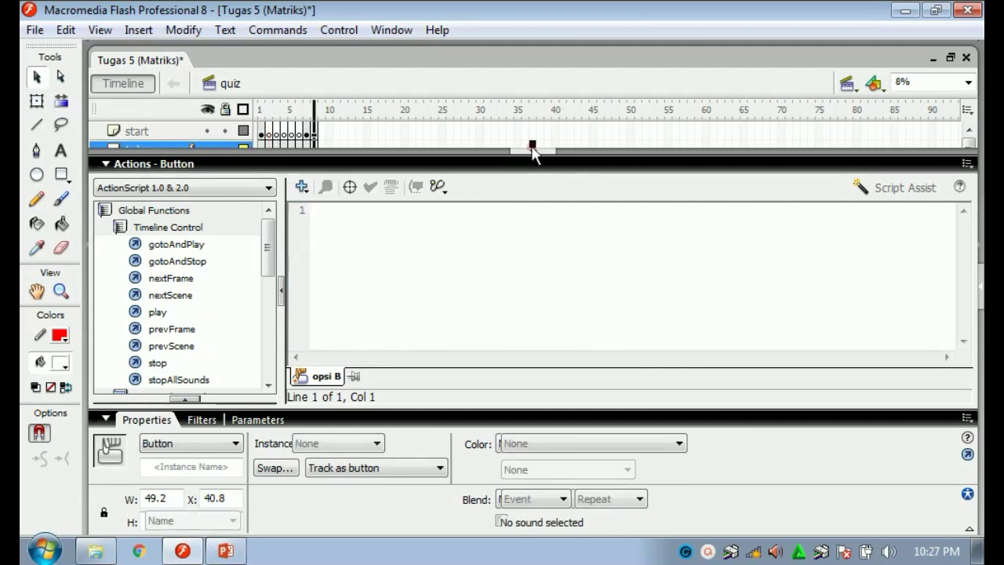
click(531, 151)
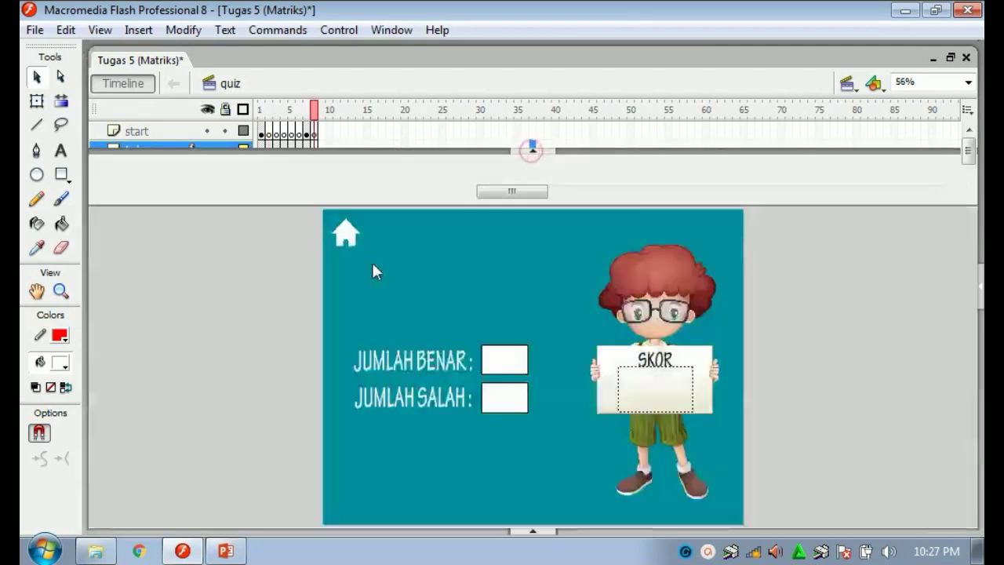
Preview the question frames up to question No. 5, then return to question No. 1 in frame 2.
click(246, 326)
click(294, 170)
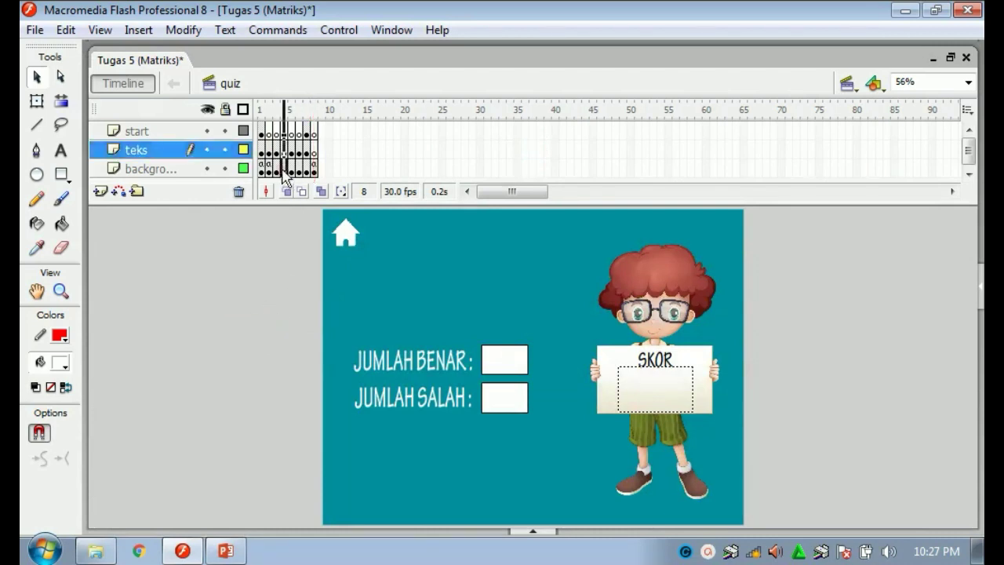
click(295, 170)
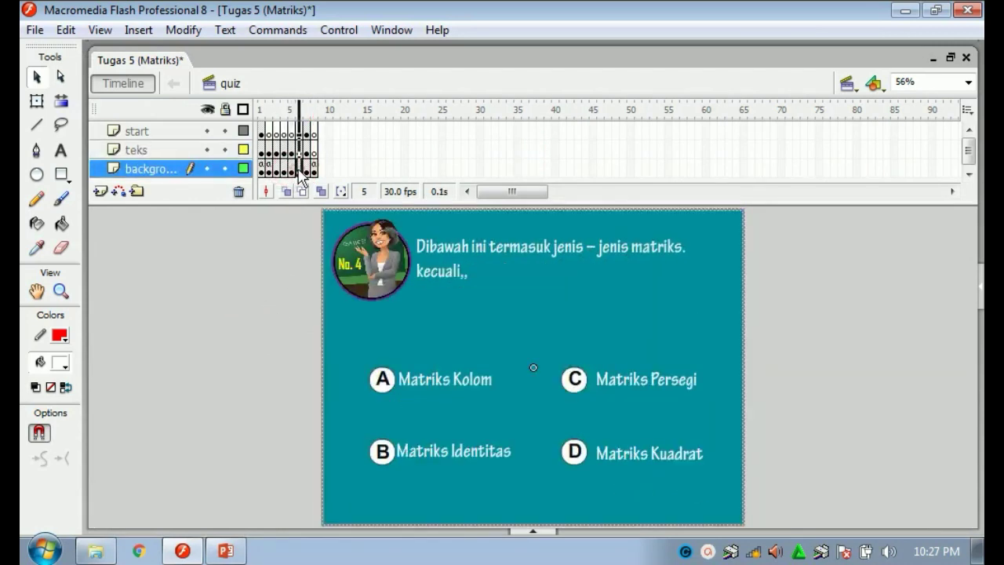
click(302, 170)
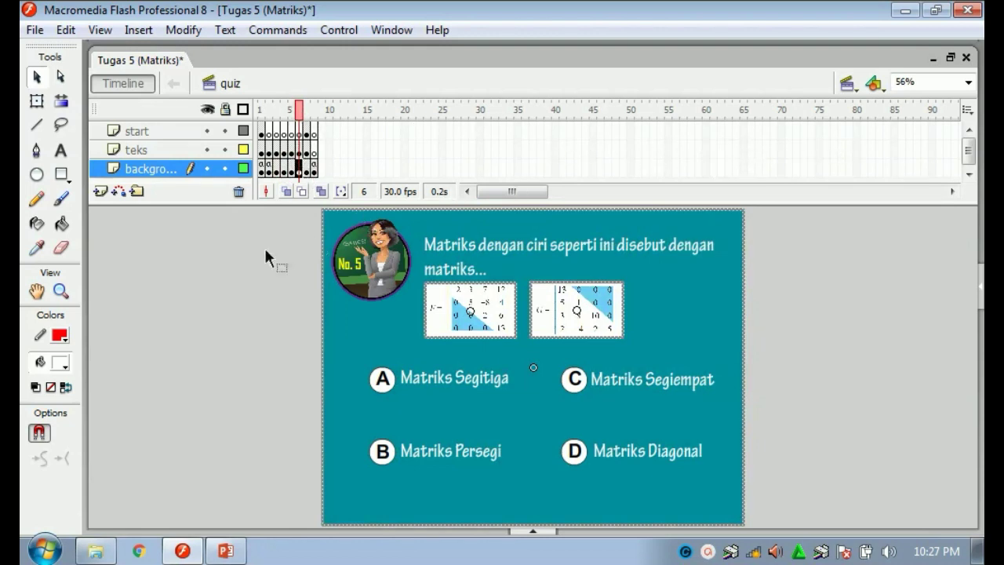
click(220, 280)
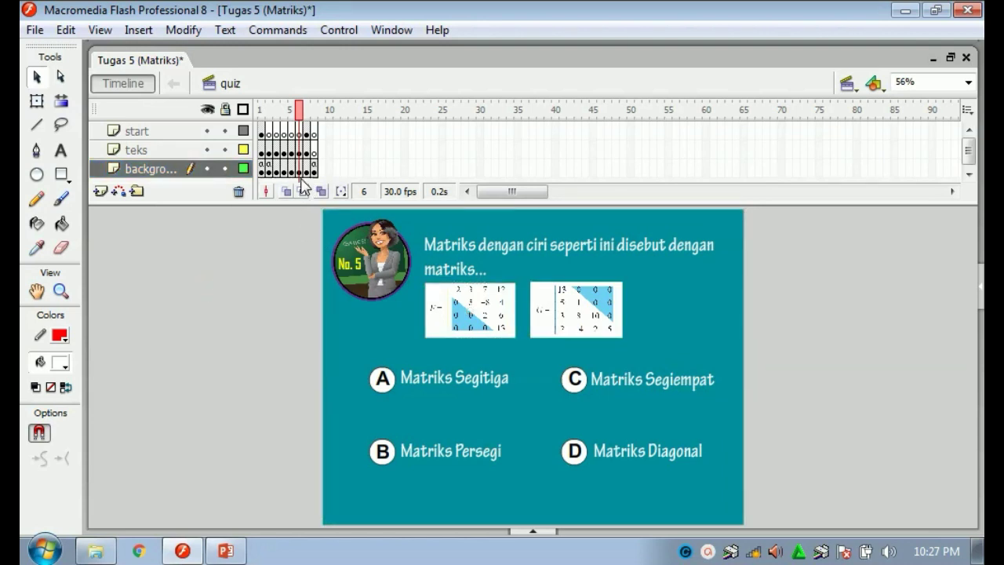
click(272, 111)
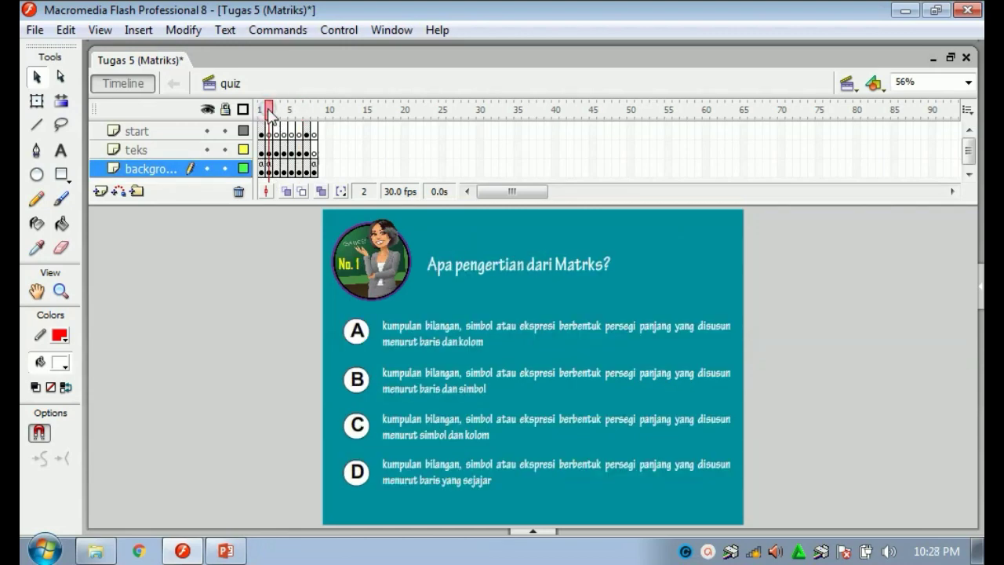
Open frame 2's Actions to view the var benar = 0; initialisation.
right_click(267, 168)
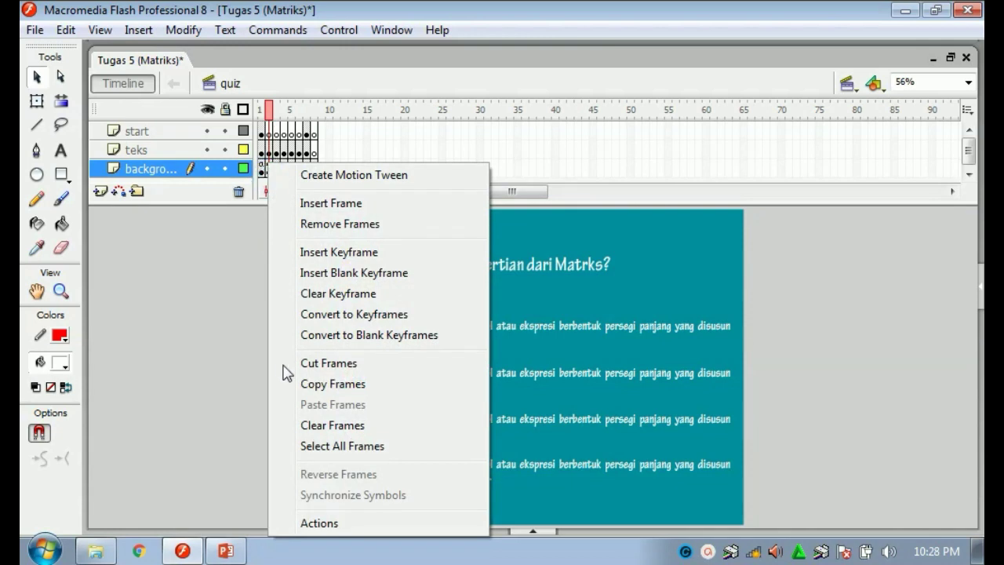
click(327, 523)
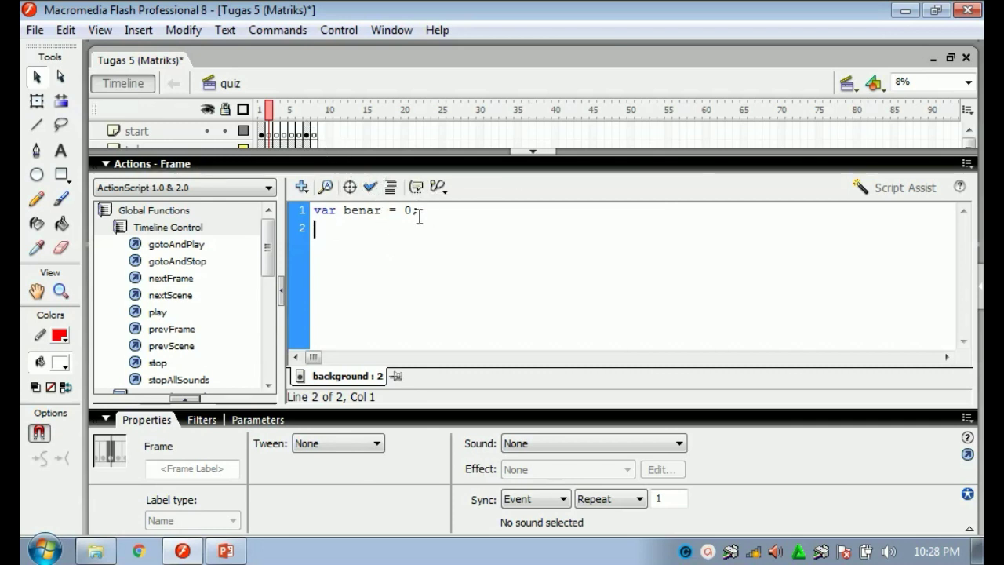
Go to frame 7 and view the LIHAT HASIL button's on (release) {nextFrame();} script.
click(538, 154)
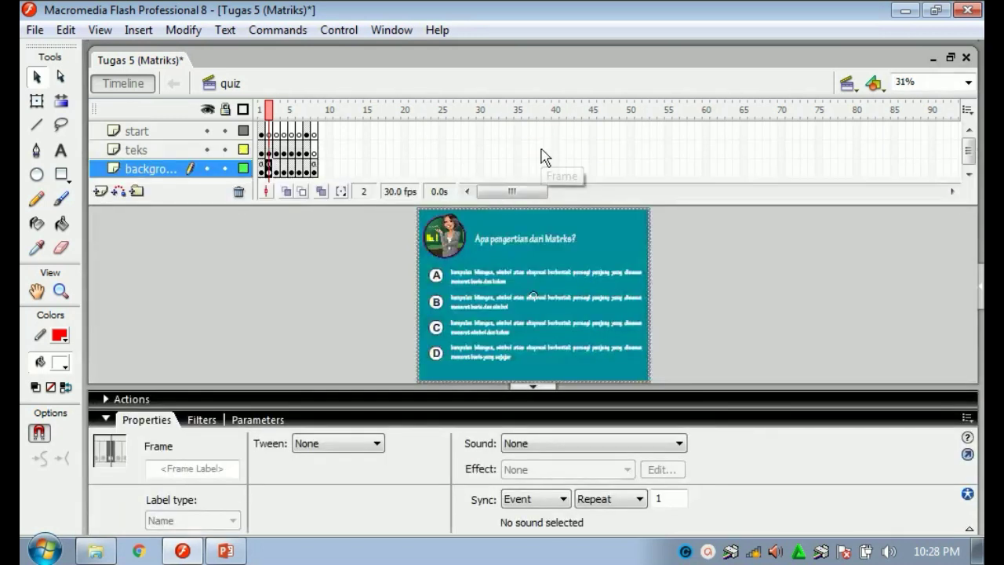
click(524, 387)
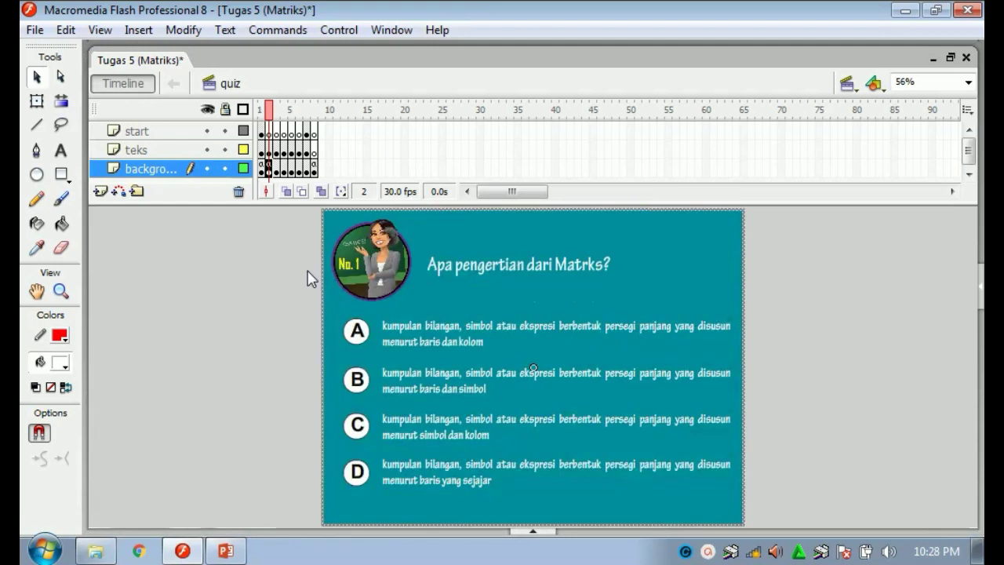
click(307, 169)
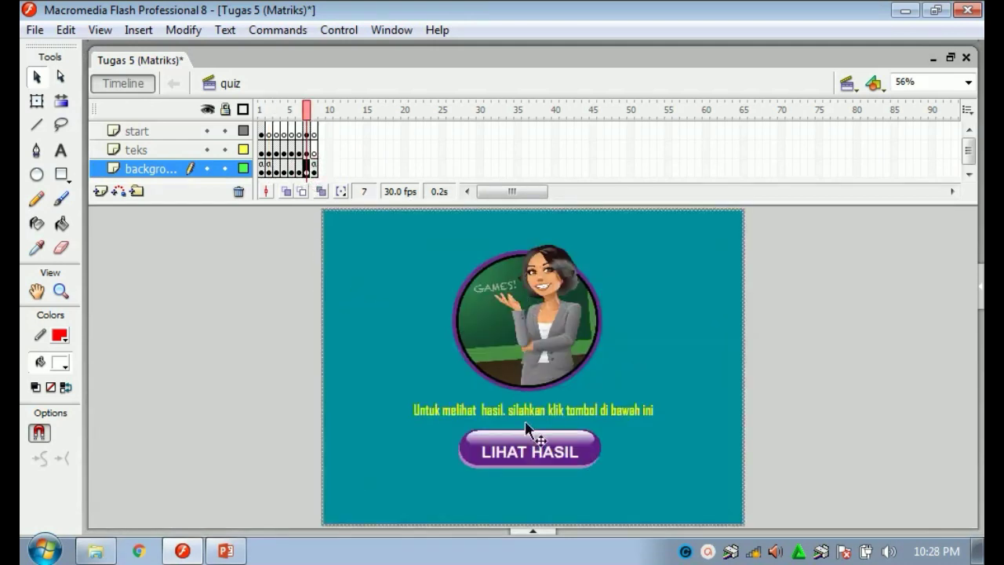
right_click(523, 453)
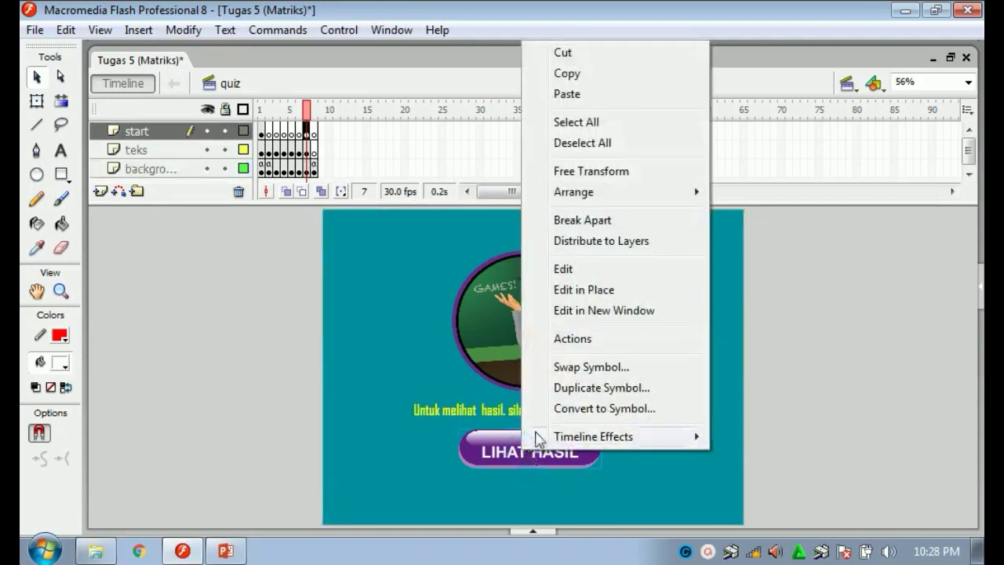
click(550, 341)
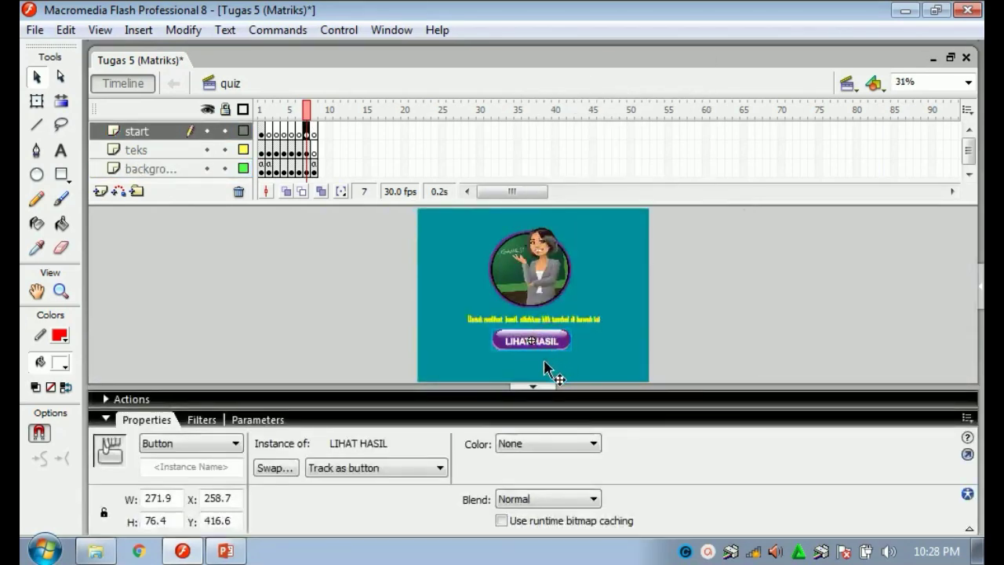
click(106, 401)
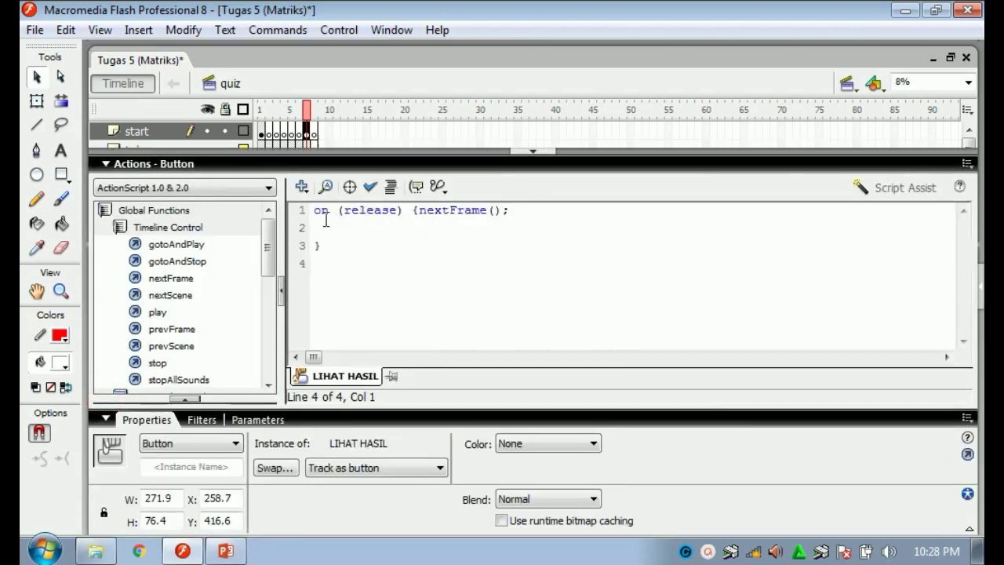
click(546, 151)
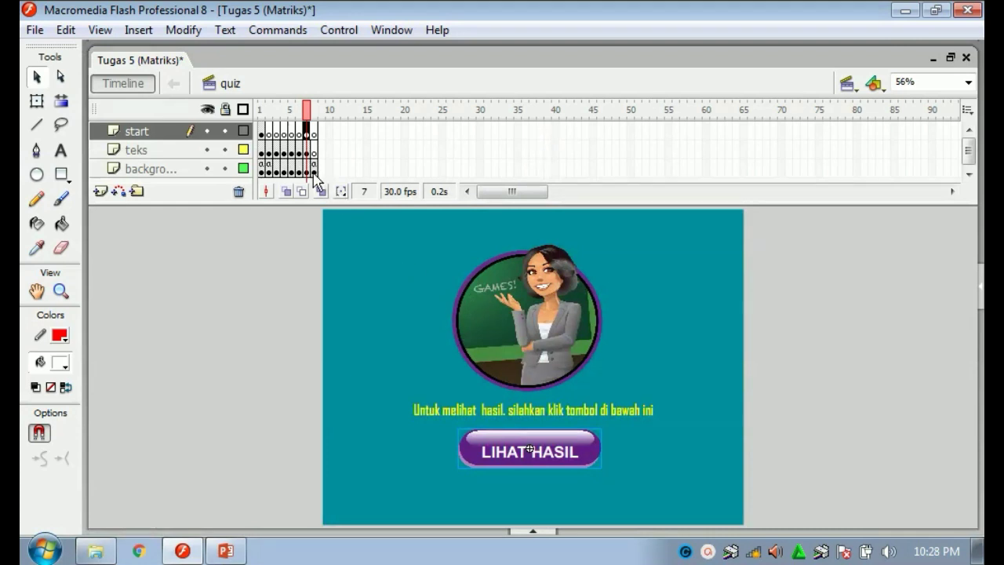
Show the frame 8 score screen.
click(313, 171)
click(307, 171)
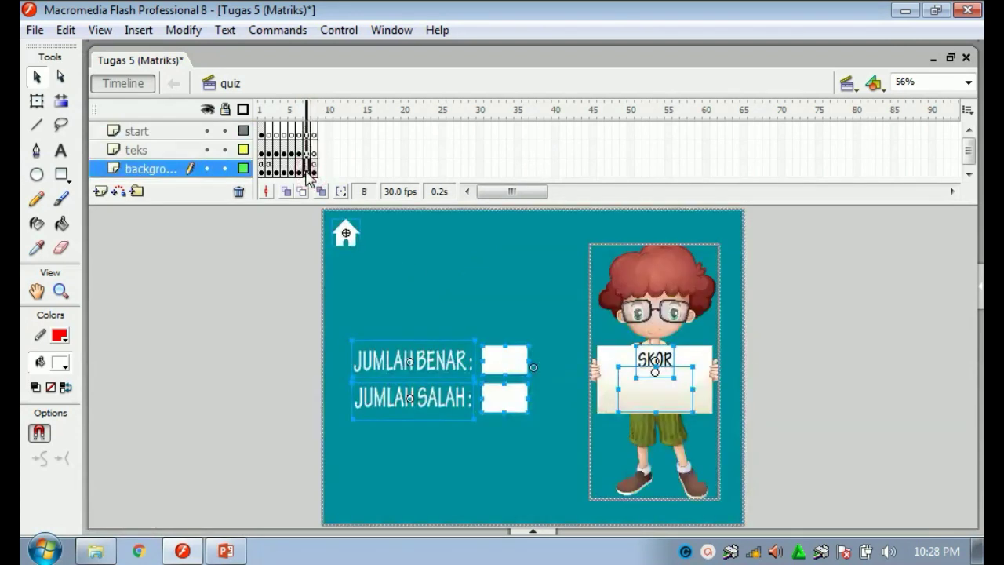
click(314, 171)
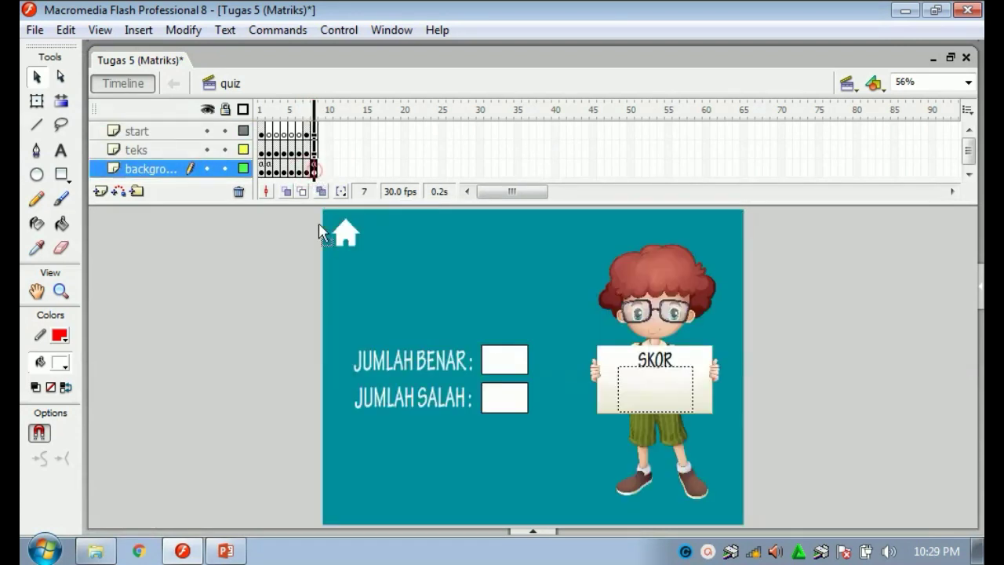
click(225, 336)
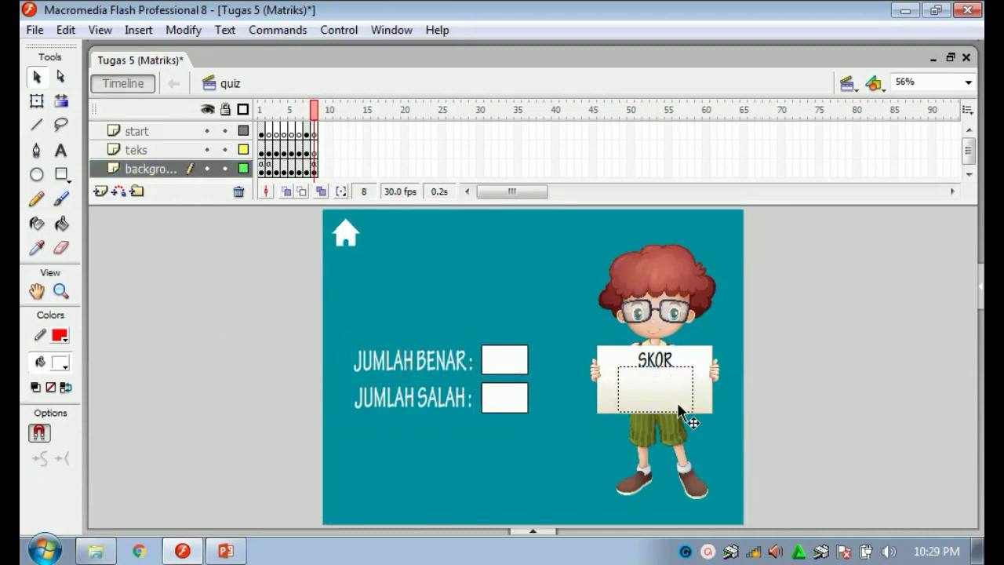
Check the JUMLAH BENAR box stays Dynamic Text bound to variable jumlah_benar.
right_click(510, 357)
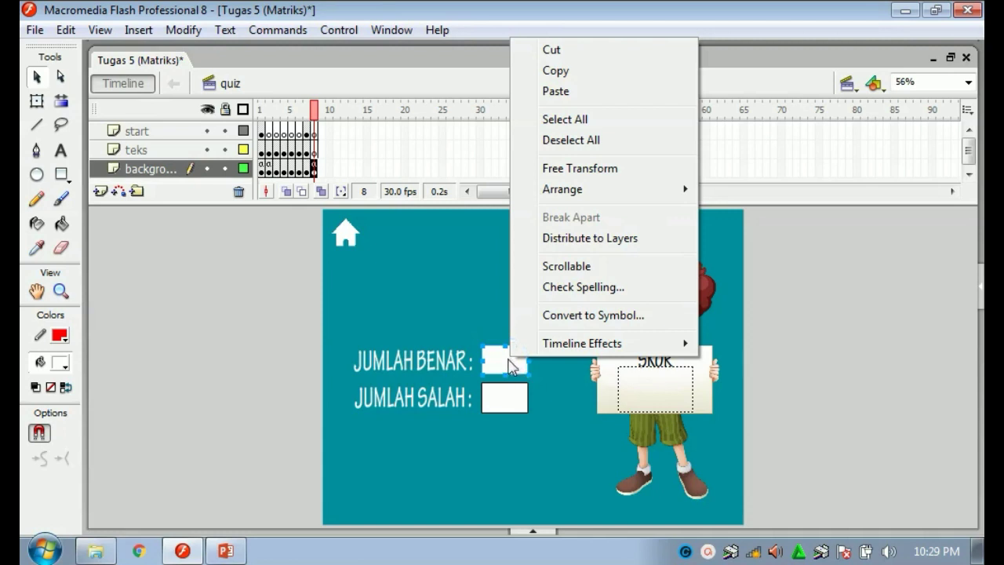
click(508, 360)
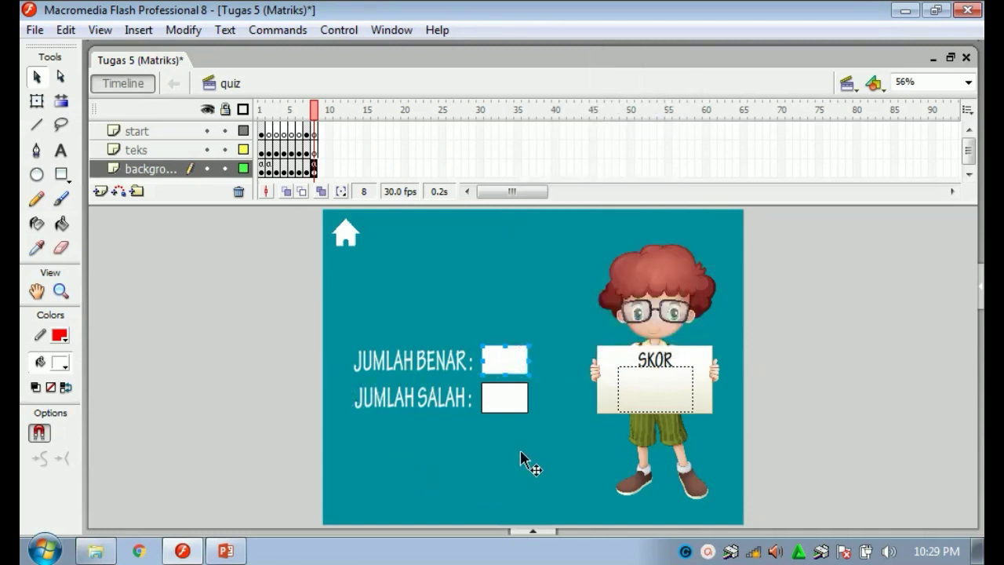
click(528, 533)
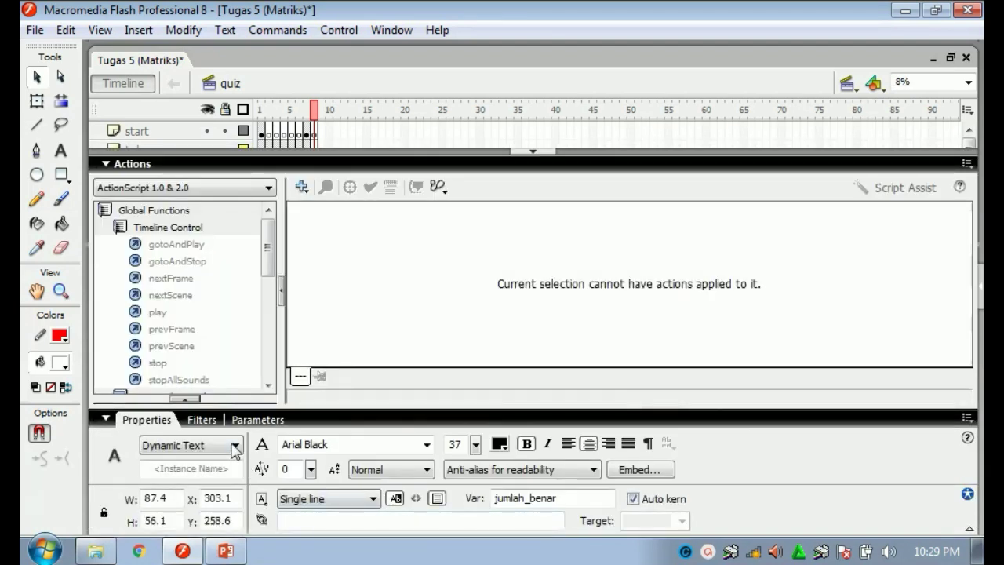
click(235, 445)
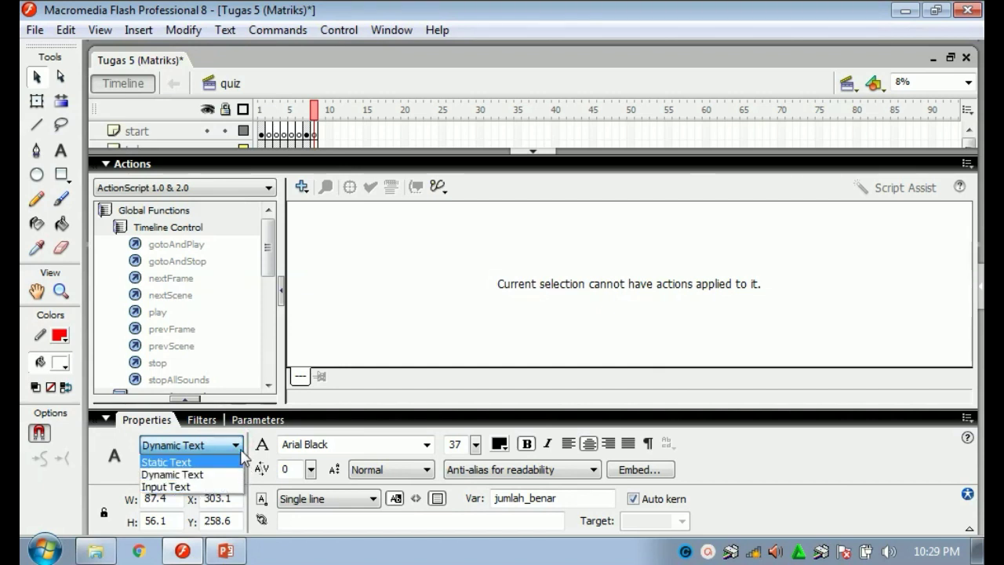
click(236, 445)
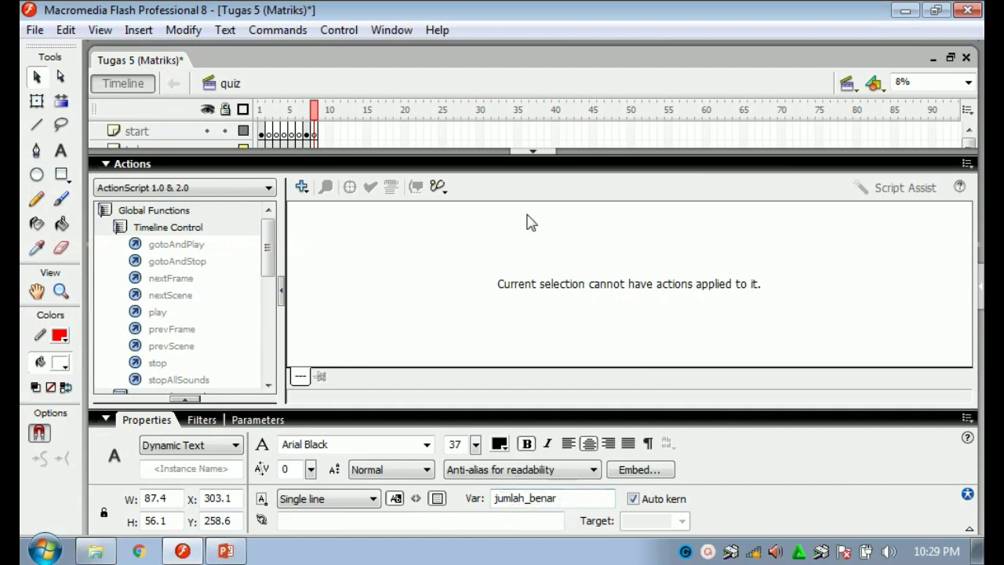
Select the JUMLAH SALAH box and the SKOR character, then clear the selection.
click(531, 152)
click(503, 401)
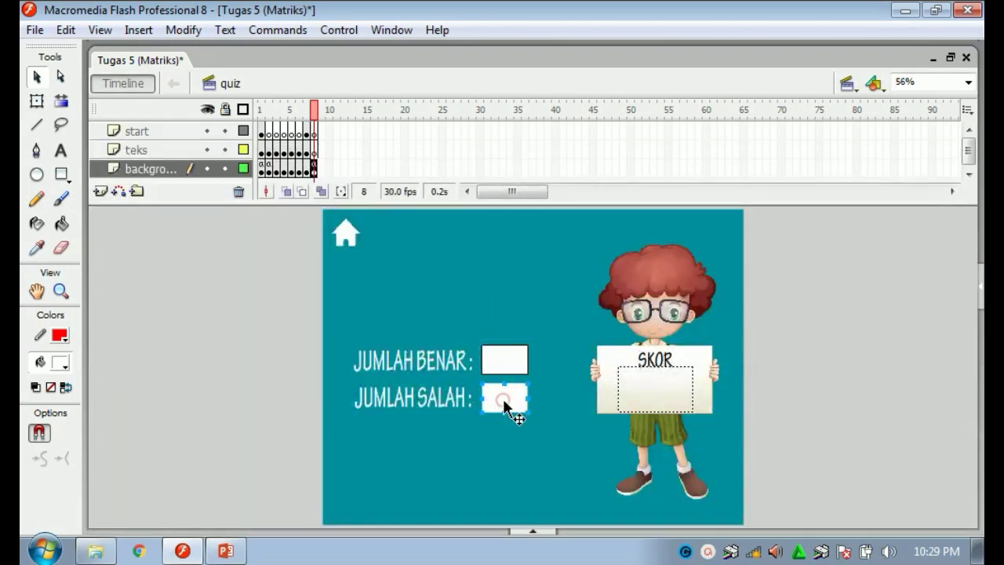
click(680, 360)
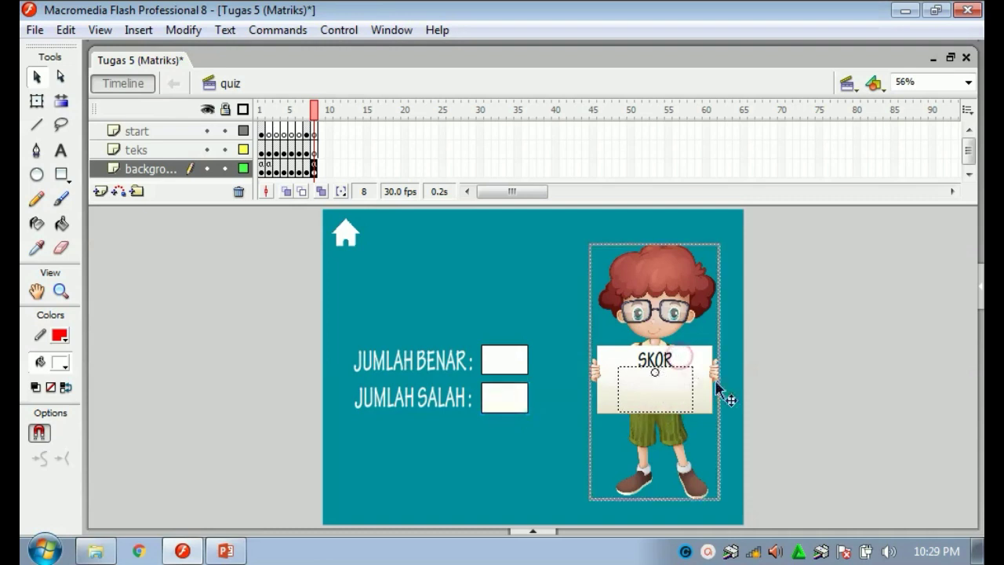
click(804, 379)
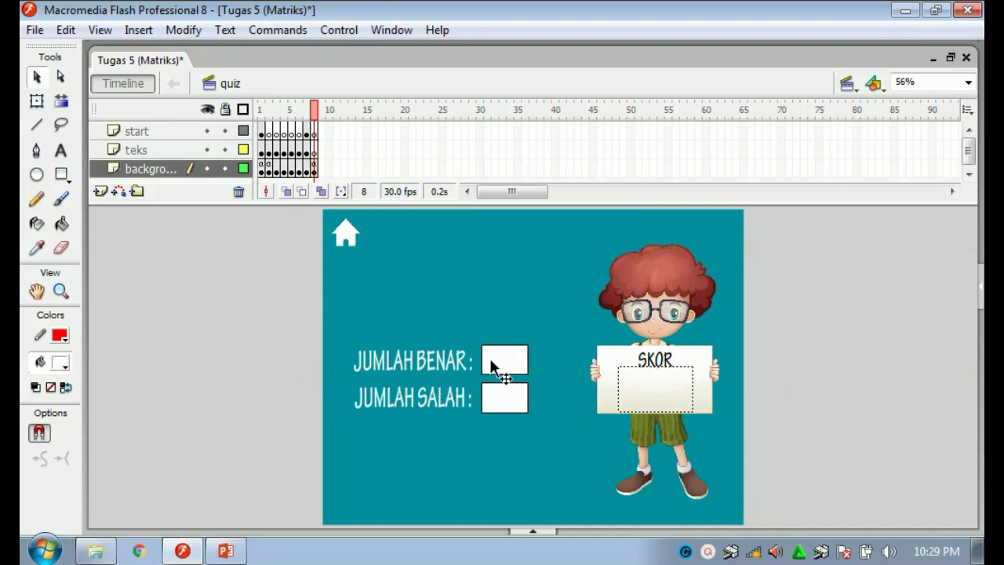
Script frame 8: jumlah_benar = benar, jumlah_salah = 5-benar, skor = benar*(100/5).
right_click(314, 171)
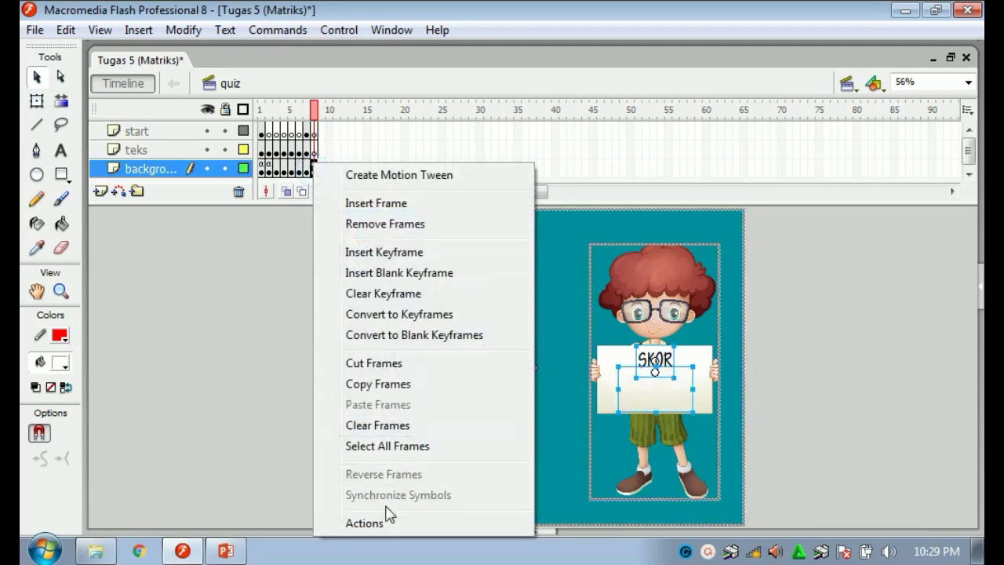
click(387, 523)
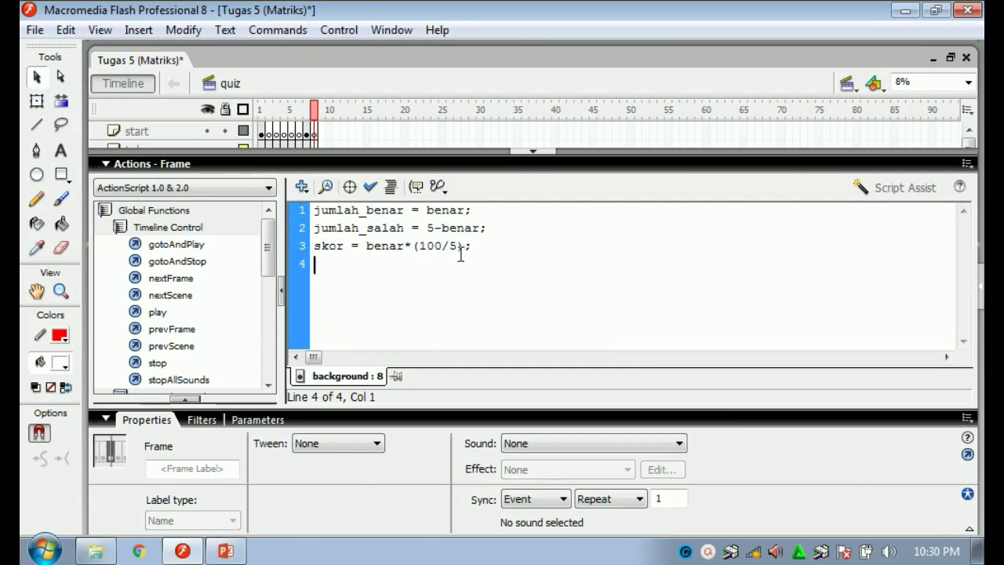
click(532, 158)
click(370, 283)
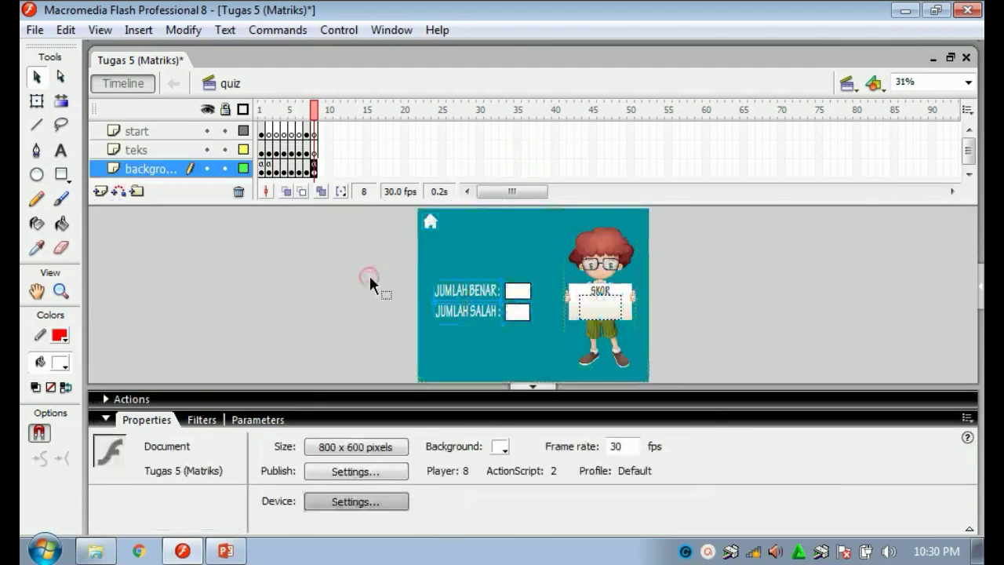
click(535, 385)
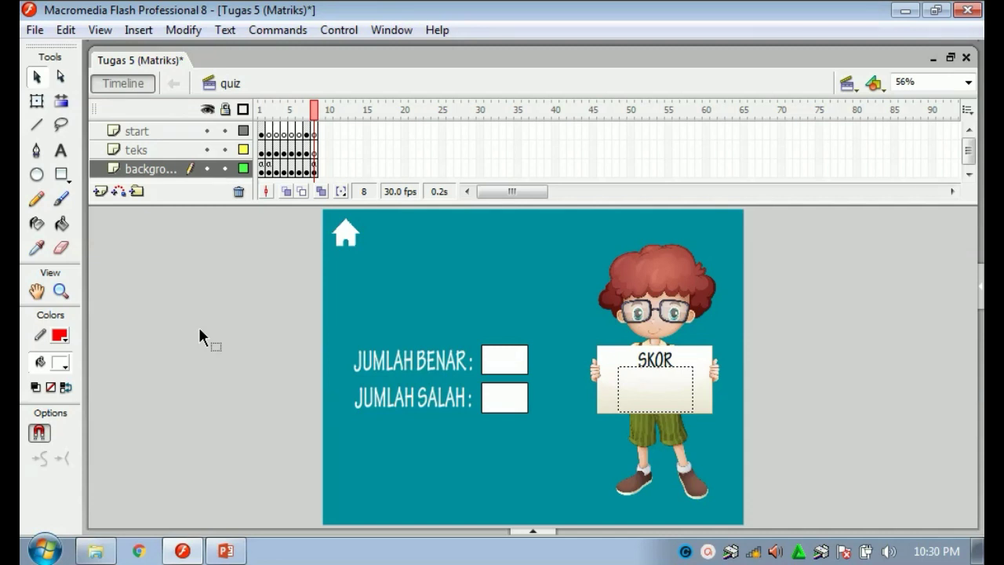
Test the movie, go through MULAI and QUIZ, enter a student name and start the quiz.
key(ctrl+Return)
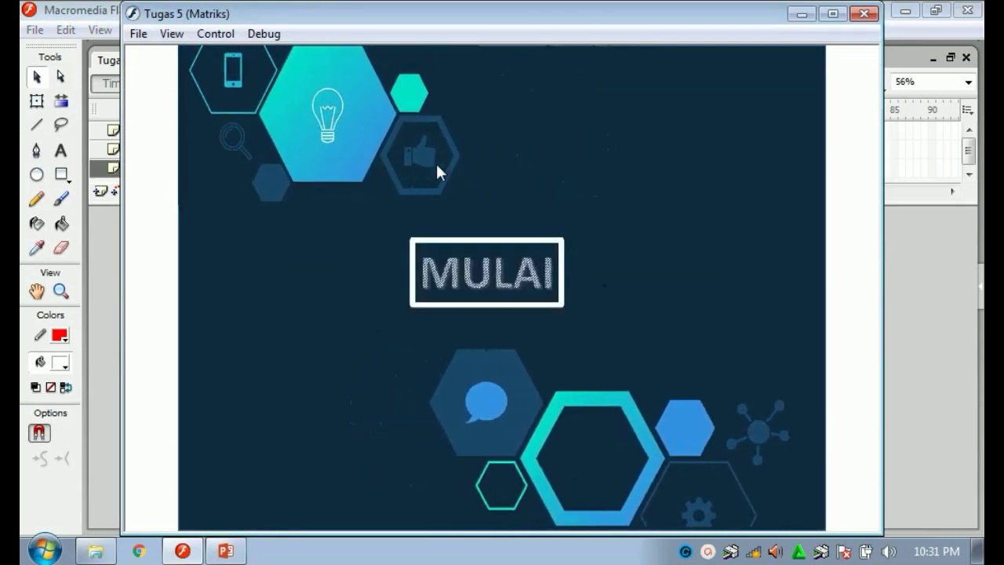
click(475, 273)
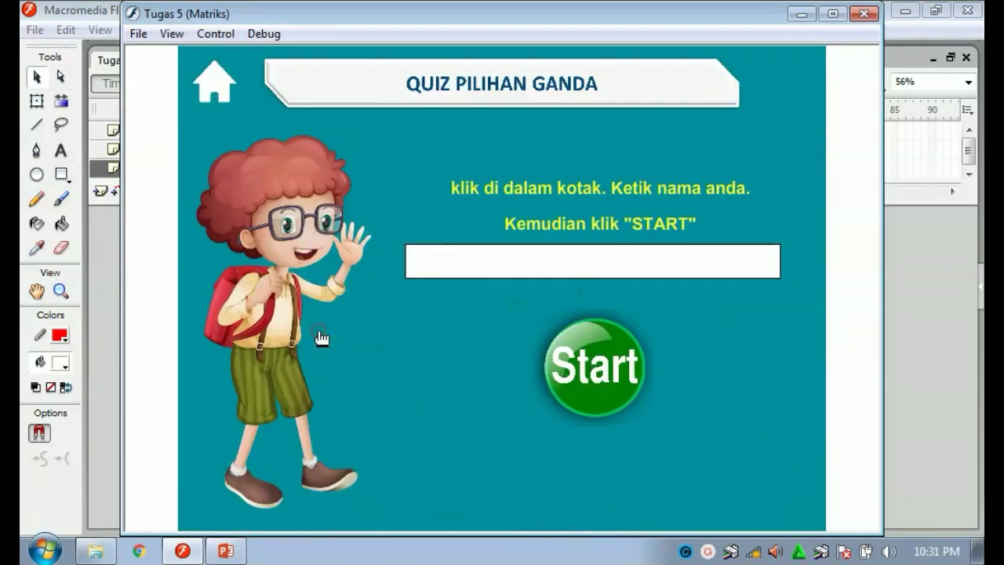
click(316, 328)
click(497, 256)
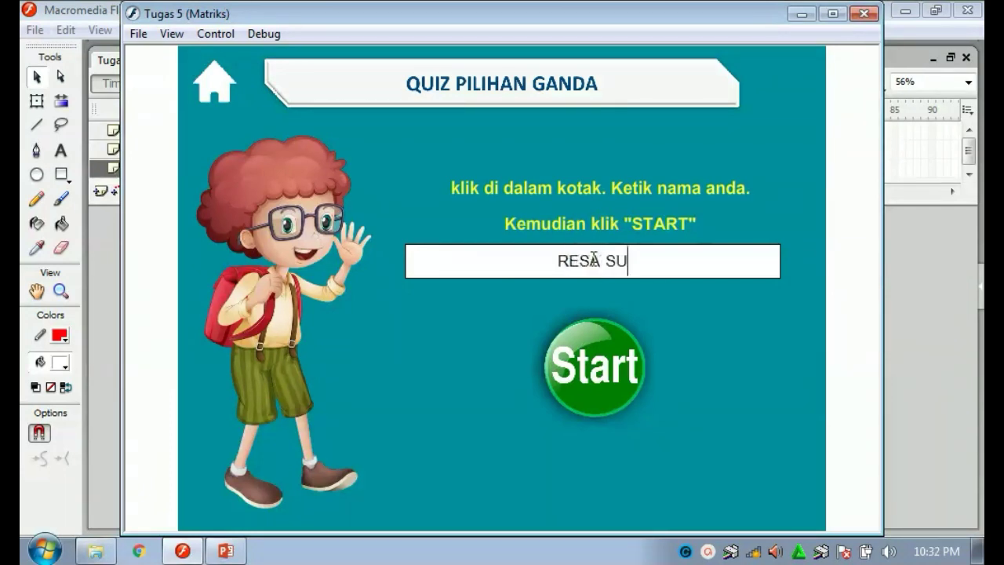
click(598, 373)
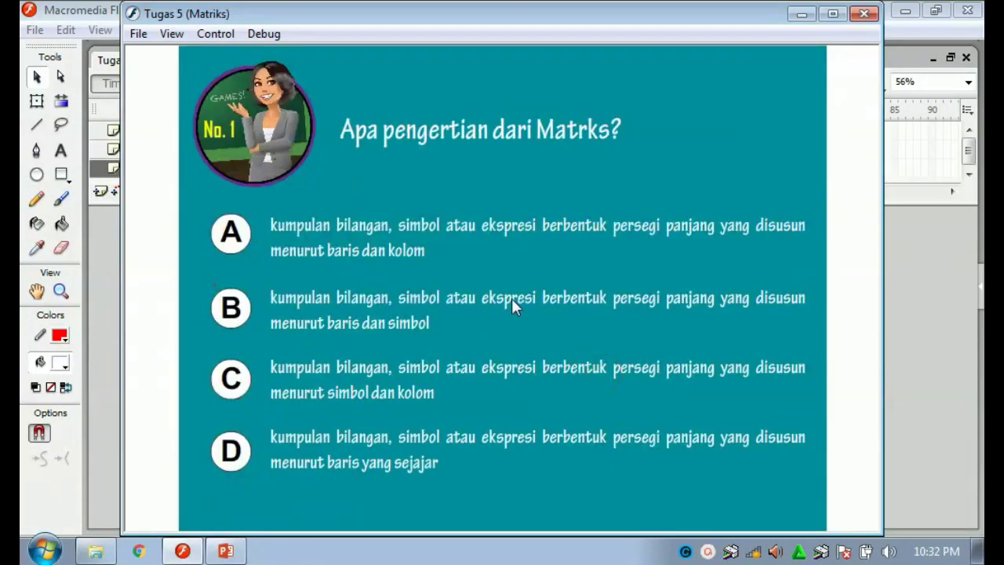
Answer A, B, C, D, A for a score of 100, return home and close the test.
click(232, 240)
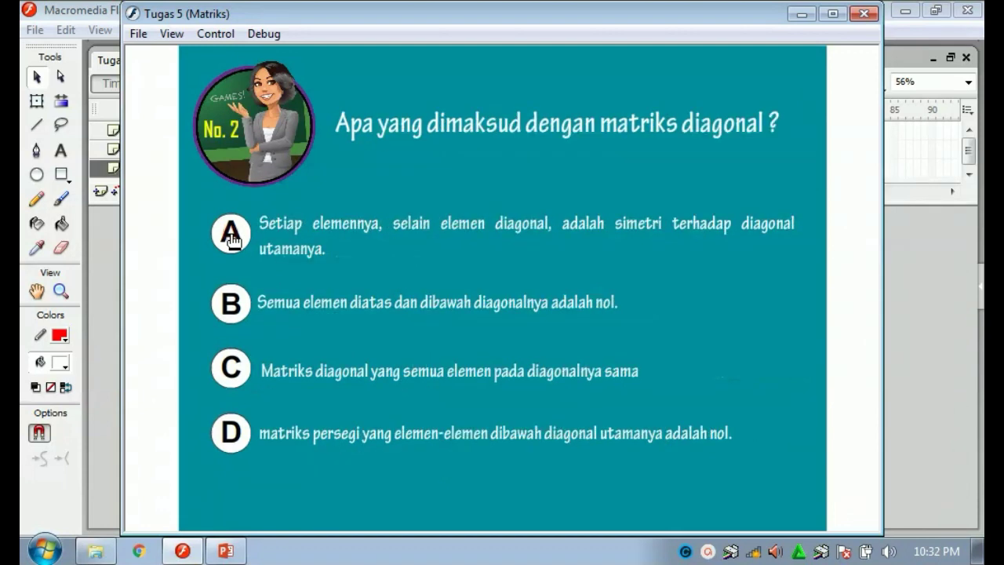
click(236, 305)
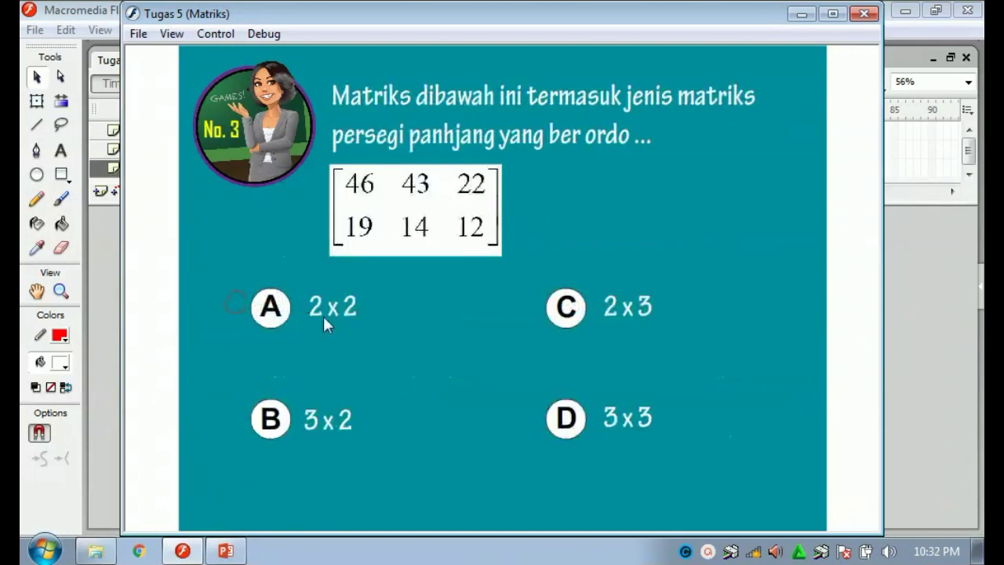
click(564, 308)
click(569, 428)
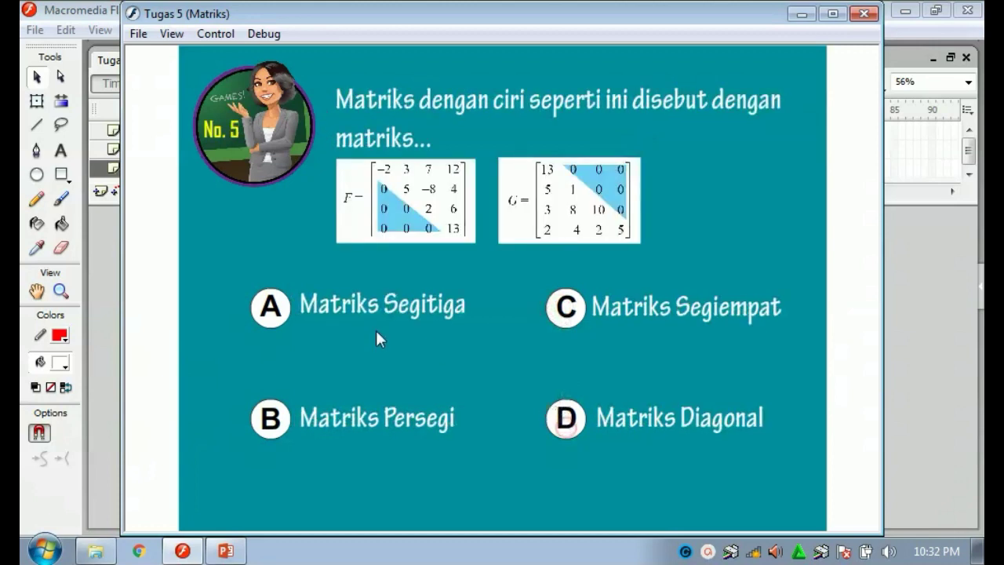
click(263, 311)
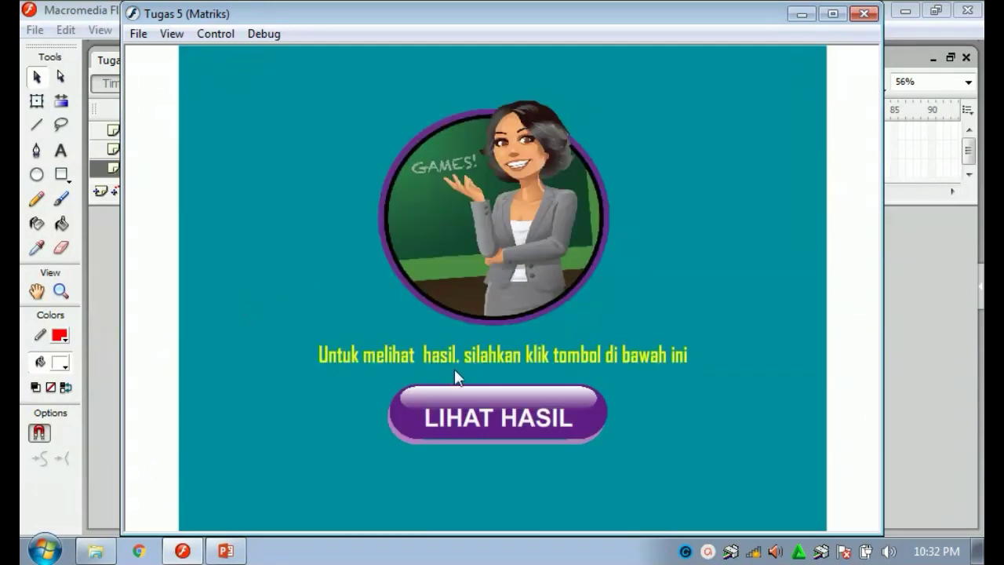
click(500, 416)
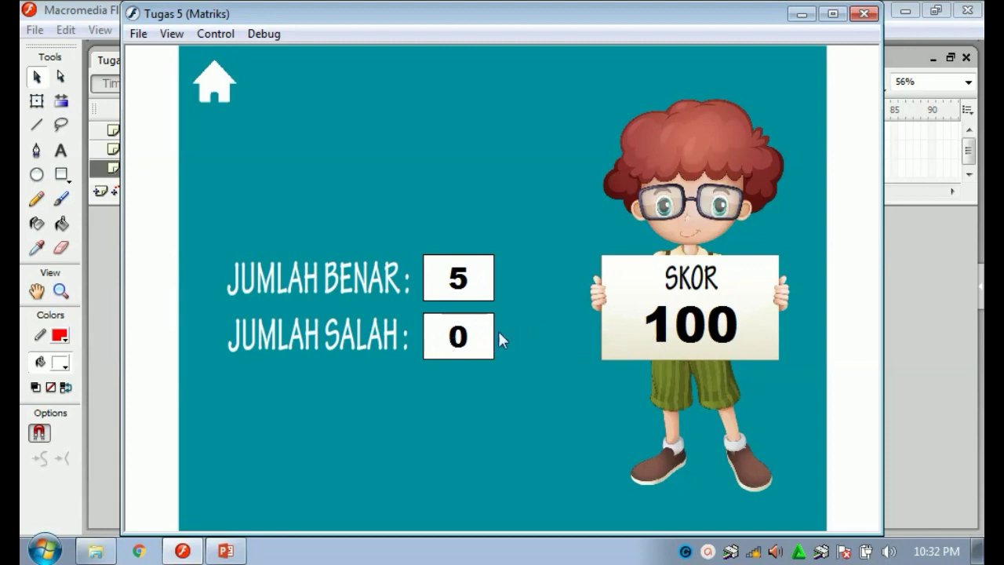
click(216, 88)
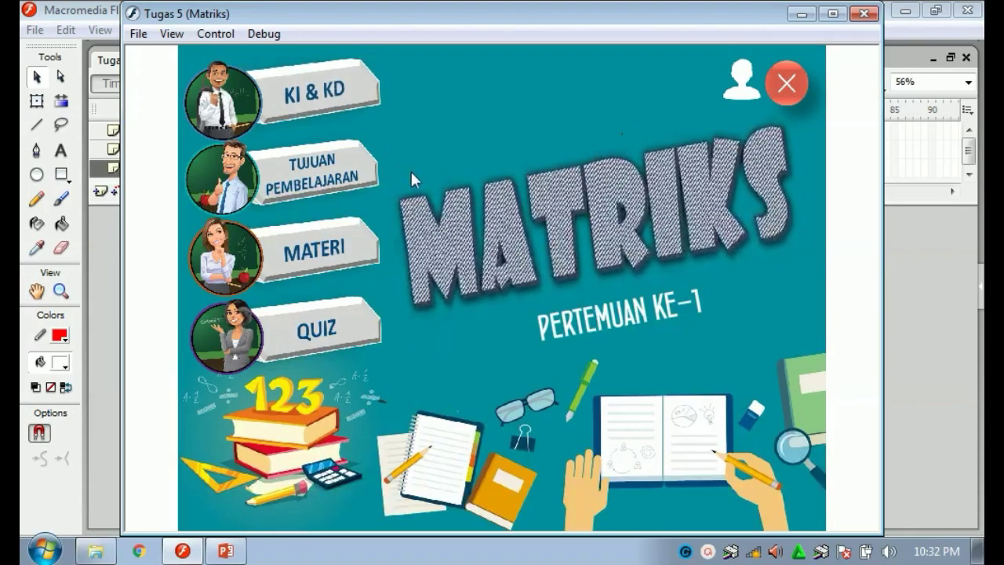
key(ctrl+w)
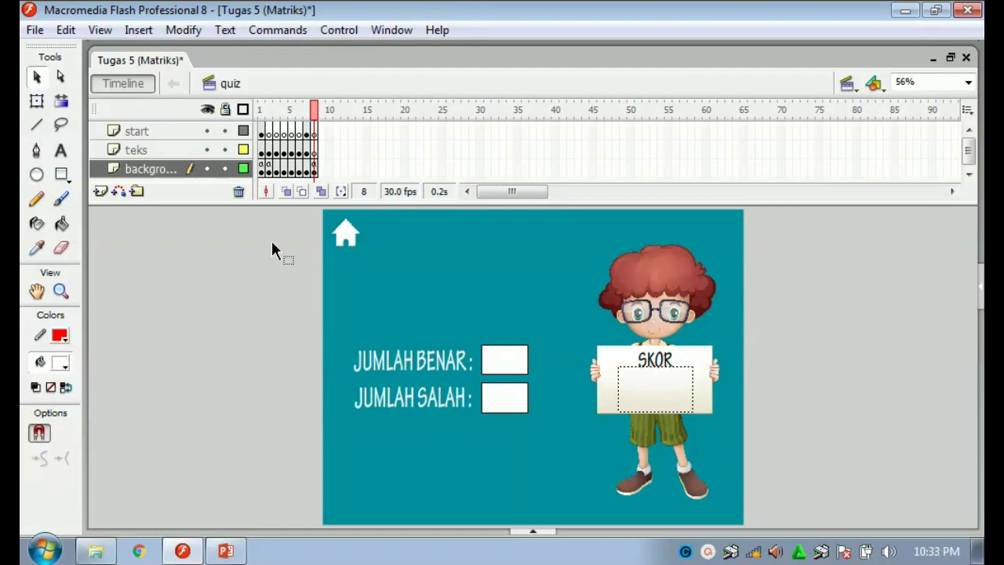
Export the movie as HASIL KITA.swf in Proyek 1 with Flash Player 8 settings.
click(36, 31)
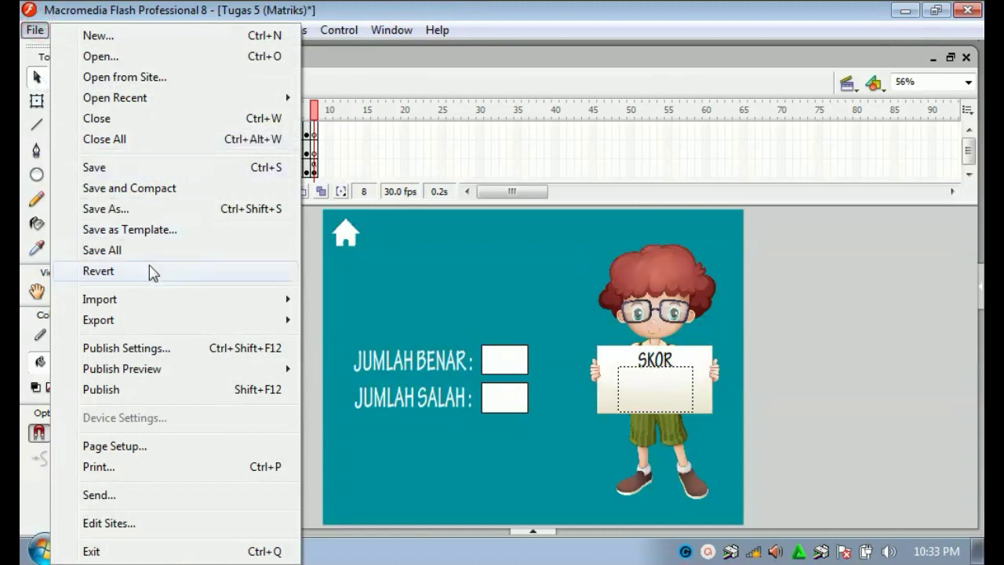
mouse_move(215, 322)
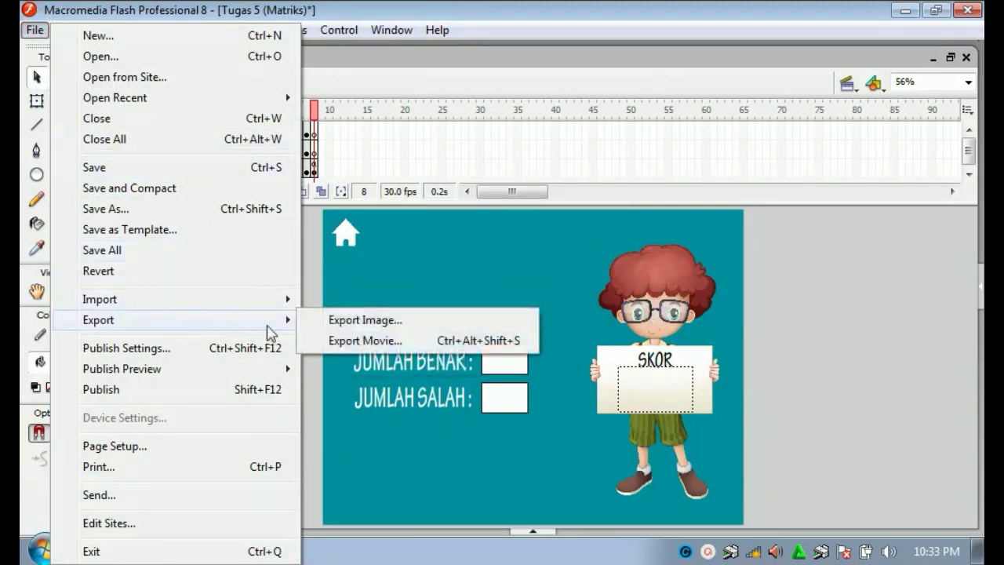
click(354, 341)
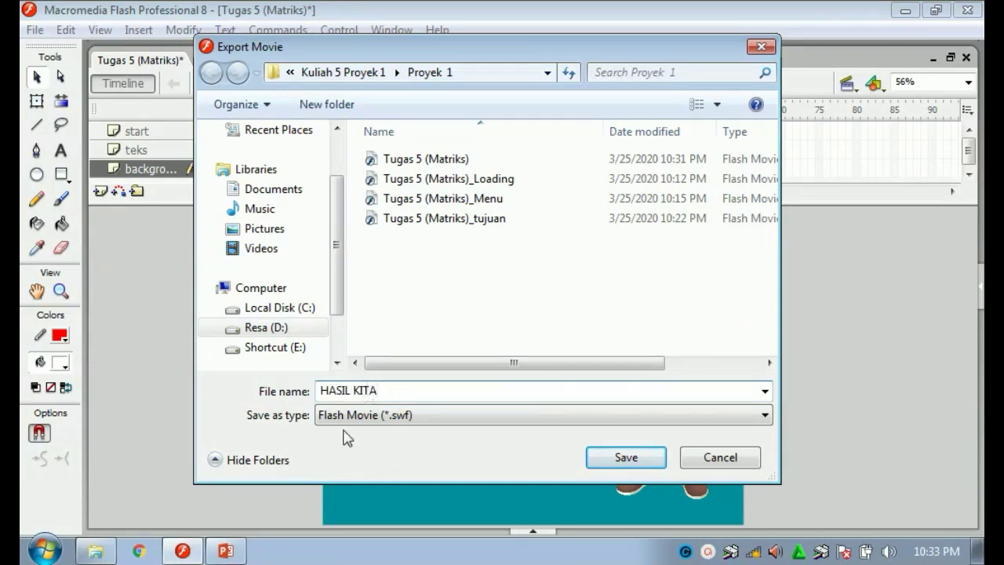
click(603, 460)
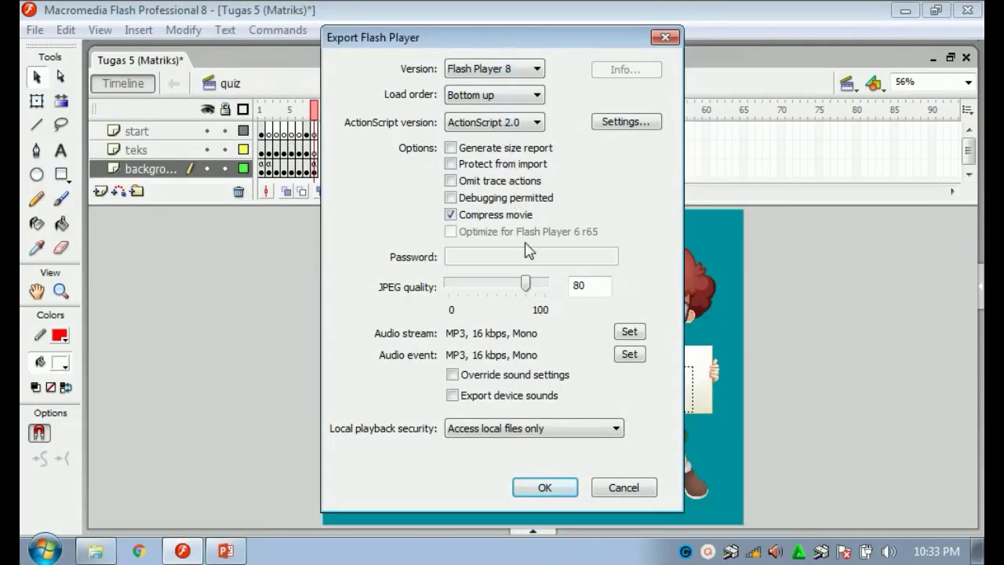
click(549, 485)
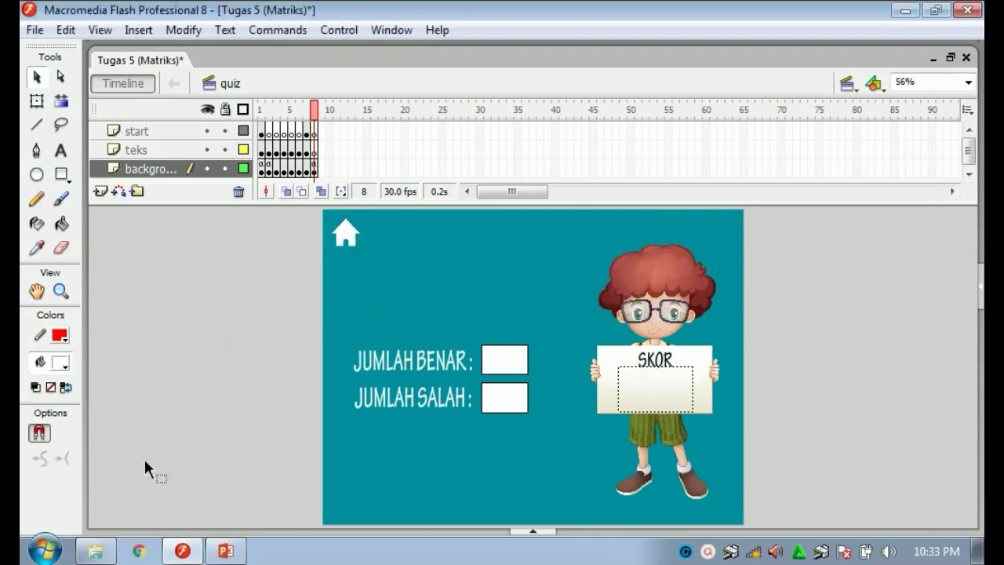
Bring up the Proyek 1 folder and select the HASIL KITA movie file.
click(94, 548)
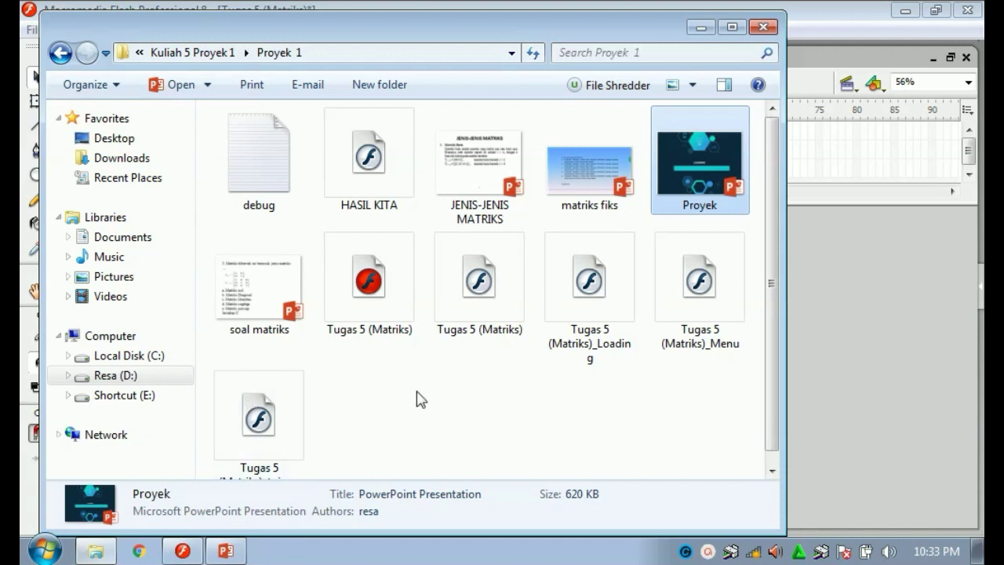
click(416, 392)
click(349, 183)
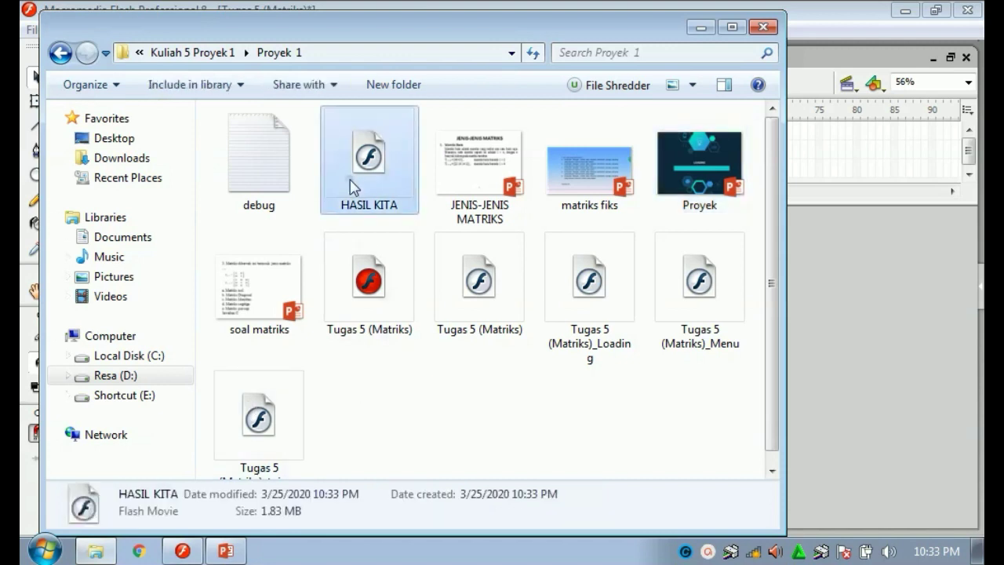
Play HASIL KITA in a Flash player through MULAI to the MATRIKS menu, then close it.
right_click(350, 183)
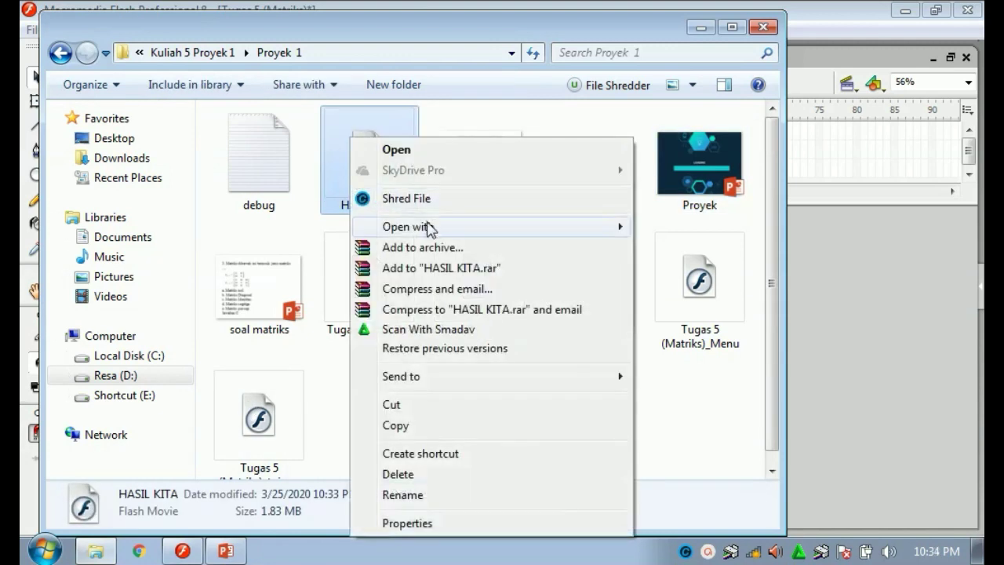
mouse_move(429, 227)
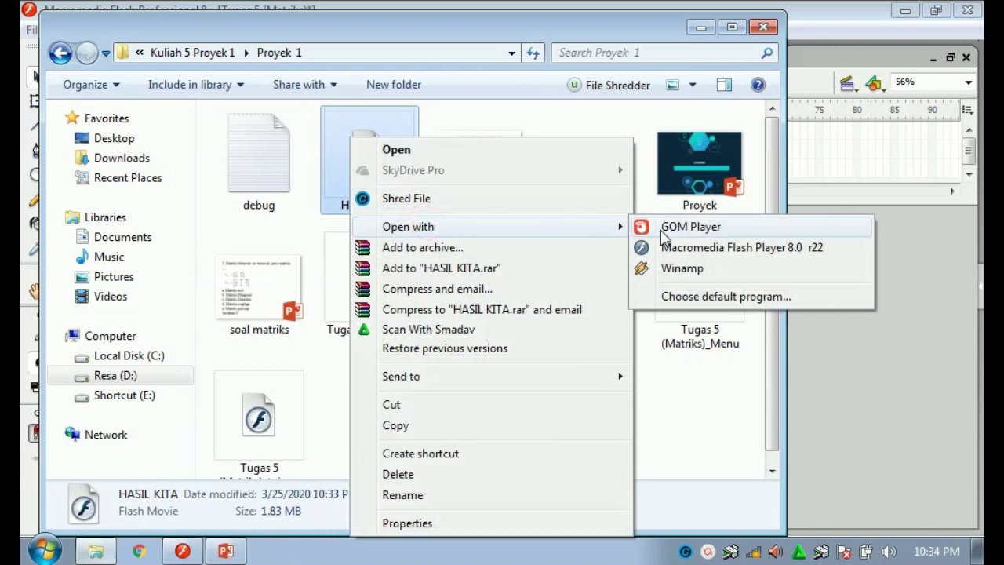
click(659, 247)
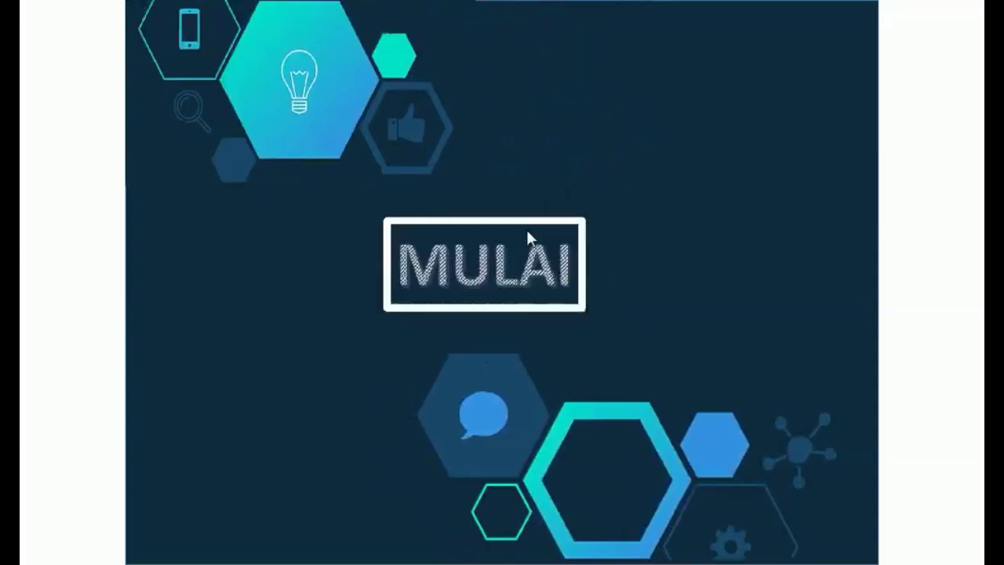
click(510, 261)
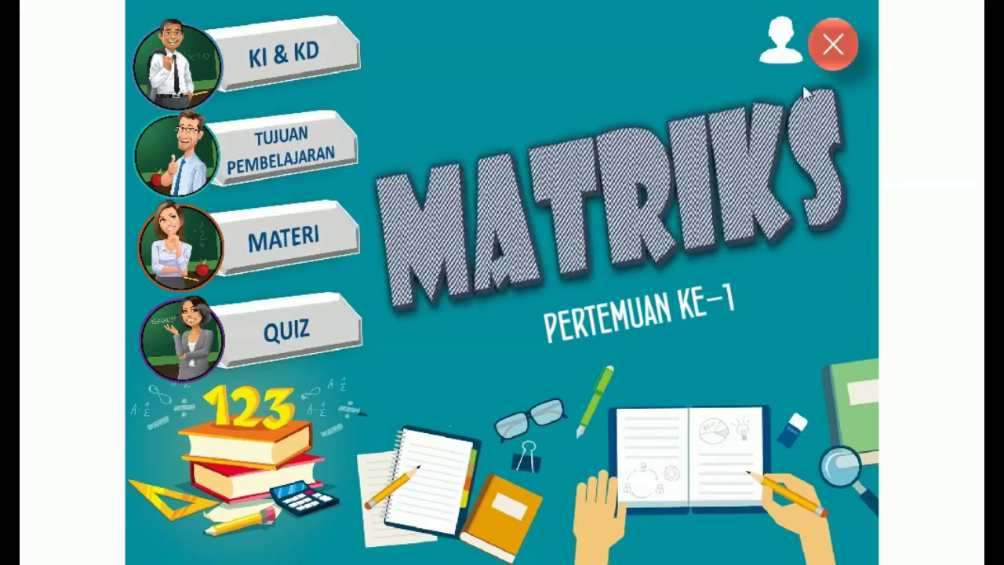
click(833, 44)
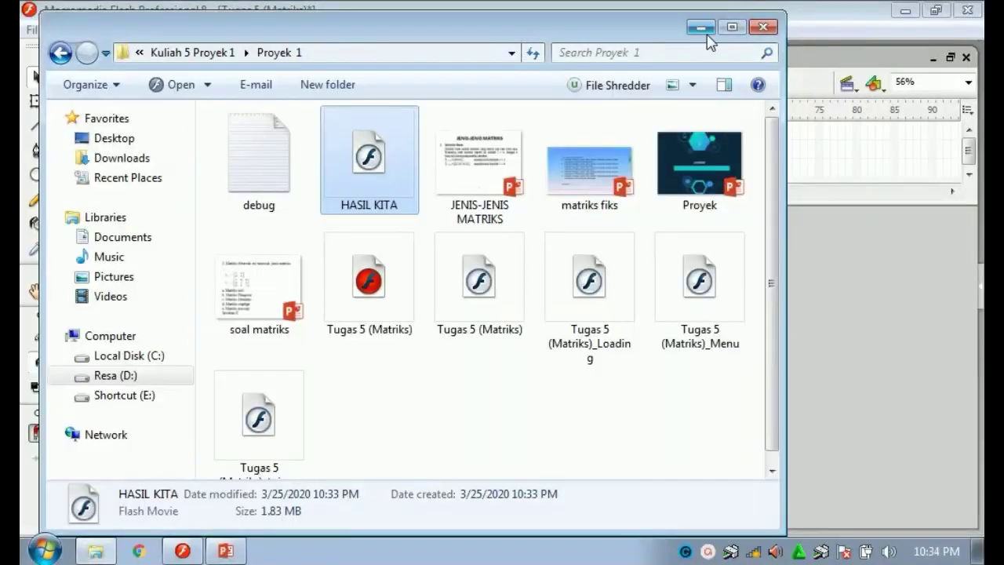